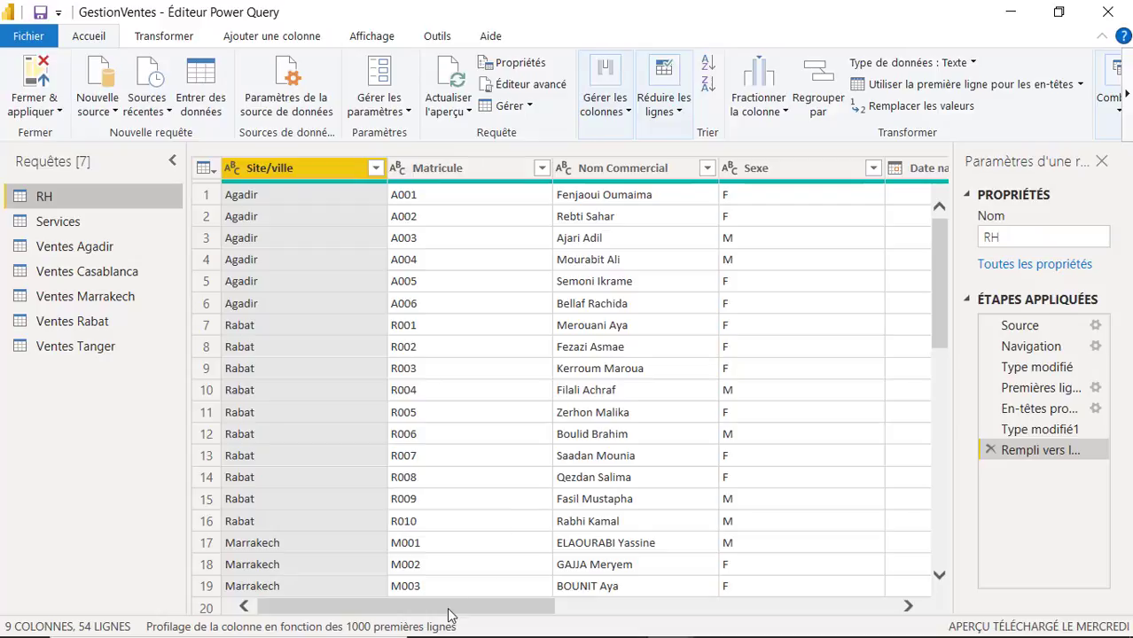
# - Add the prefix (+212) to every value in the Téléphone column of the RH query
pyautogui.moveTo(449, 609); pyautogui.dragTo(783, 614)
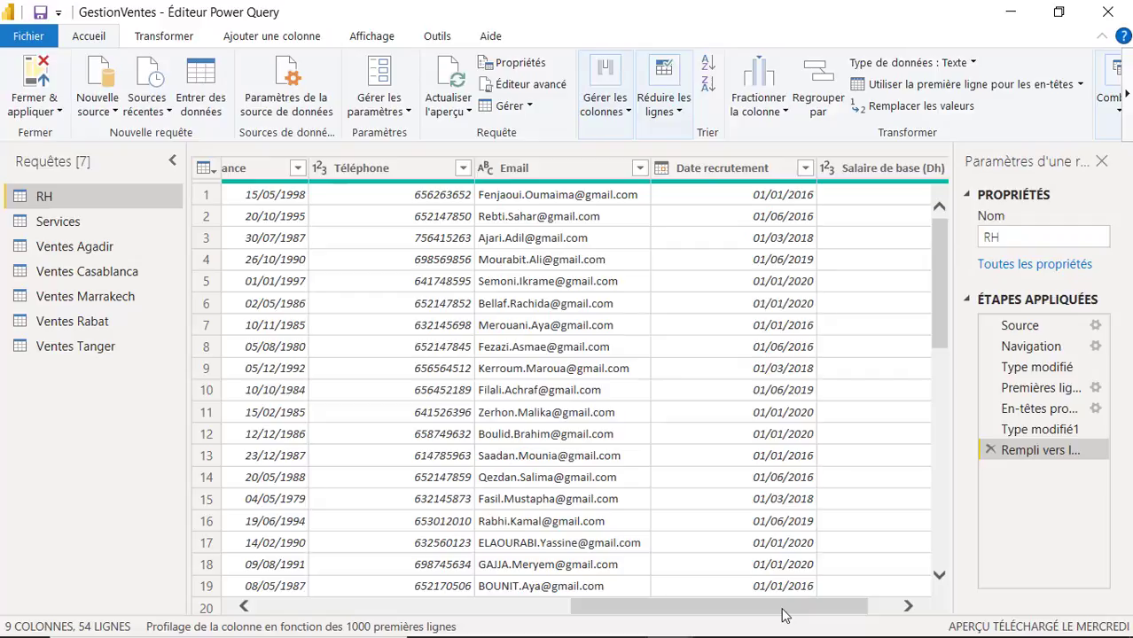
pyautogui.moveTo(781, 614); pyautogui.dragTo(678, 610)
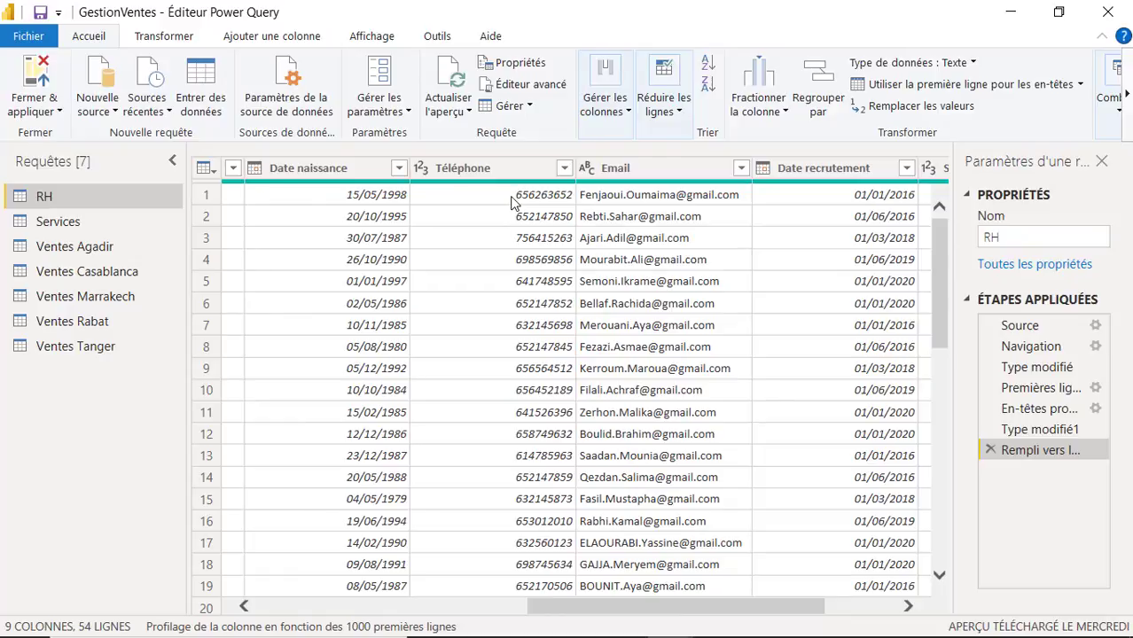
pyautogui.click(163, 37)
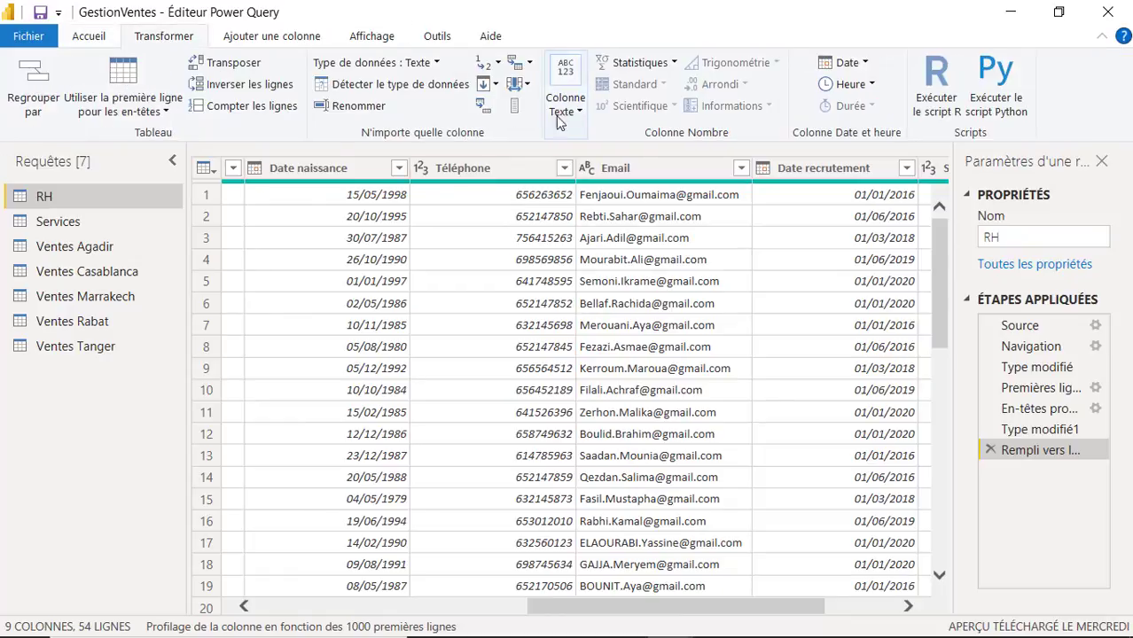
pyautogui.click(507, 171)
pyautogui.click(595, 110)
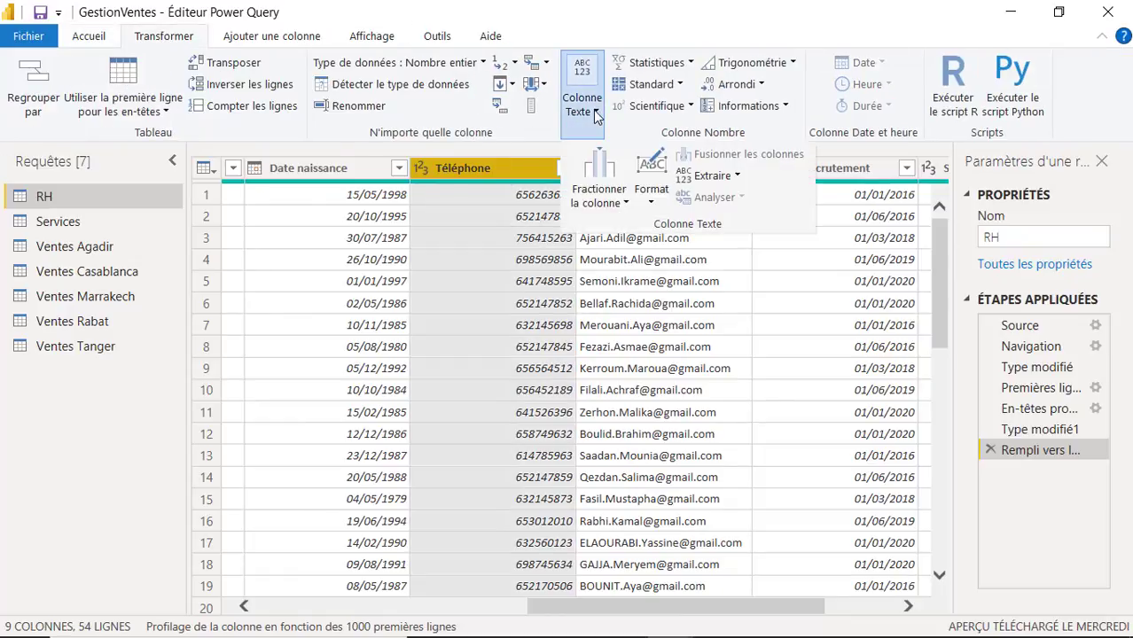
pyautogui.click(652, 200)
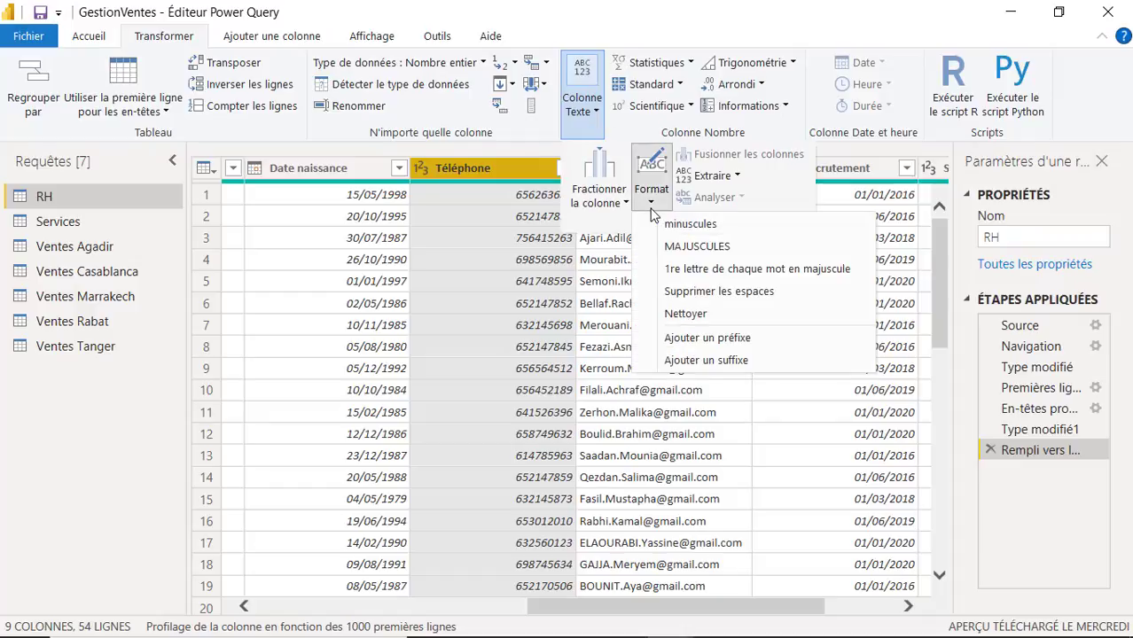
pyautogui.click(700, 340)
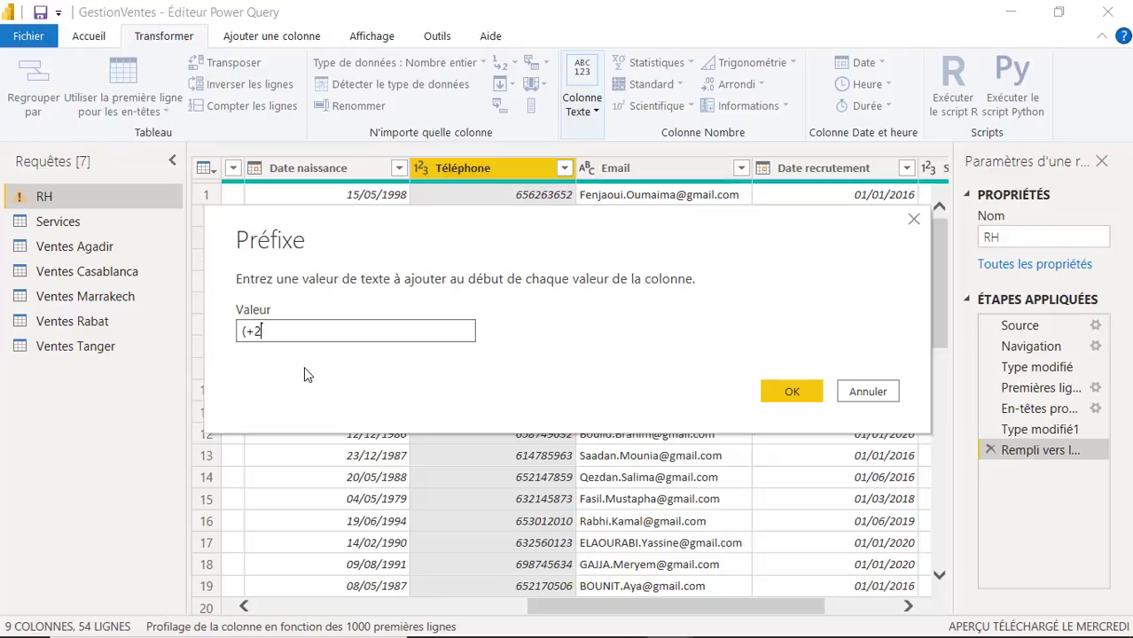
pyautogui.press('Return')
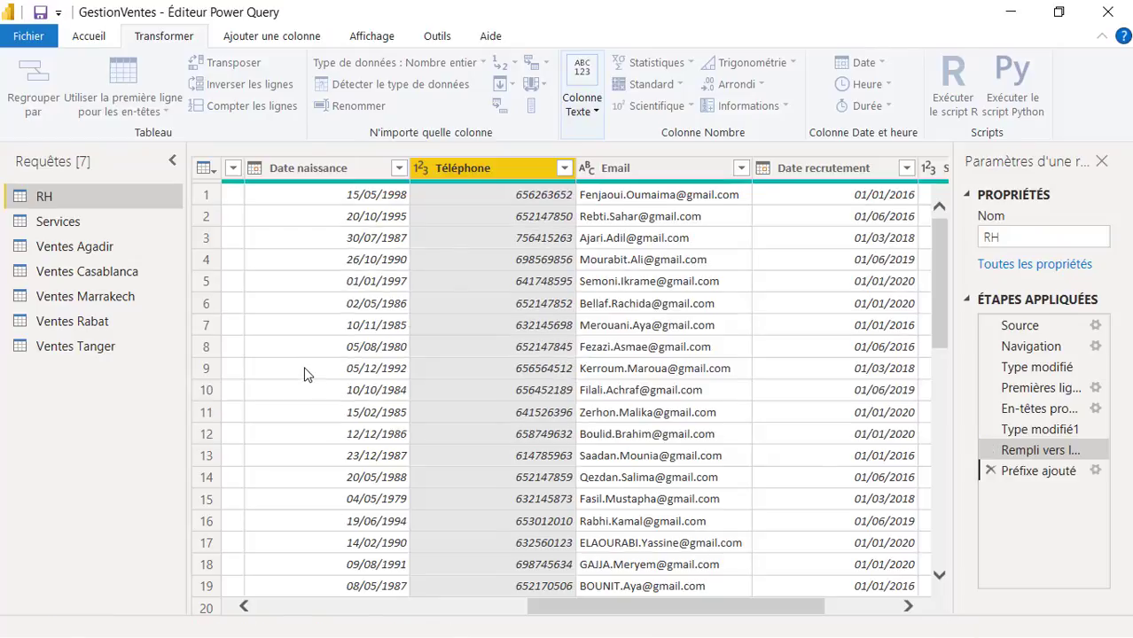
# - Add a new column that calculates each employee's age from the Date naissance column
pyautogui.moveTo(666, 614); pyautogui.dragTo(426, 609)
pyautogui.moveTo(499, 612); pyautogui.dragTo(877, 612)
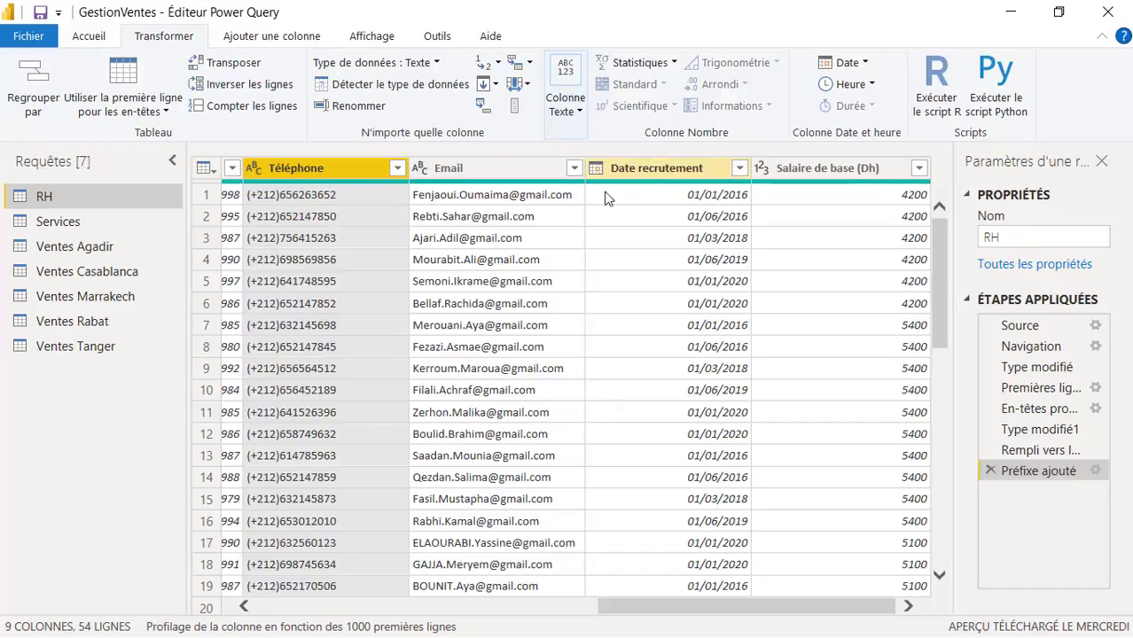
pyautogui.moveTo(681, 605); pyautogui.dragTo(552, 607)
pyautogui.click(465, 168)
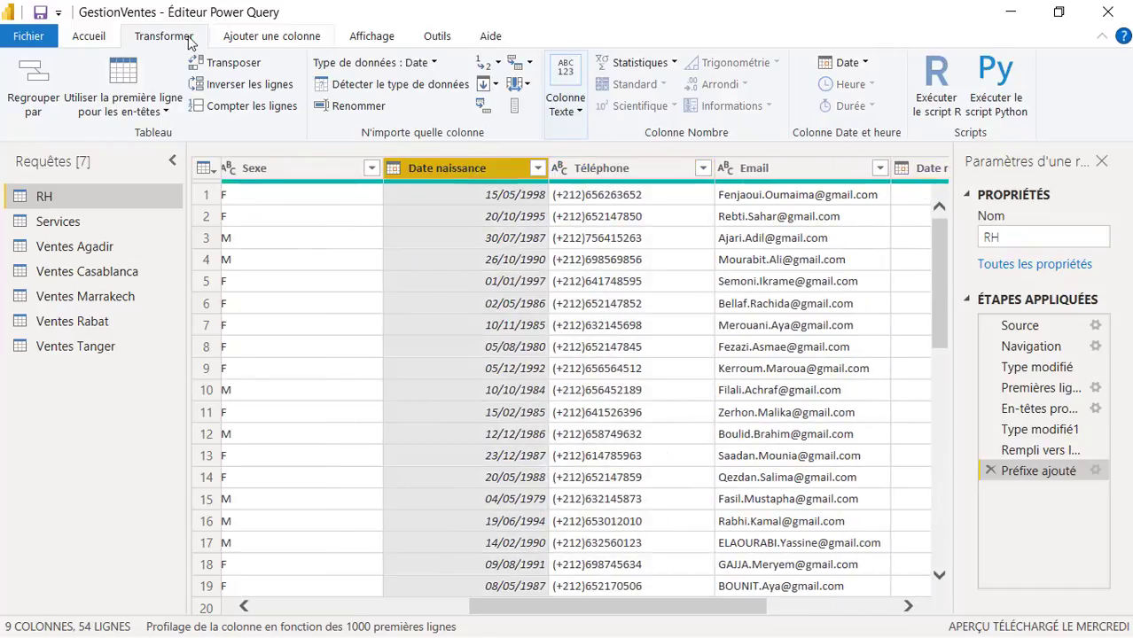
pyautogui.click(247, 35)
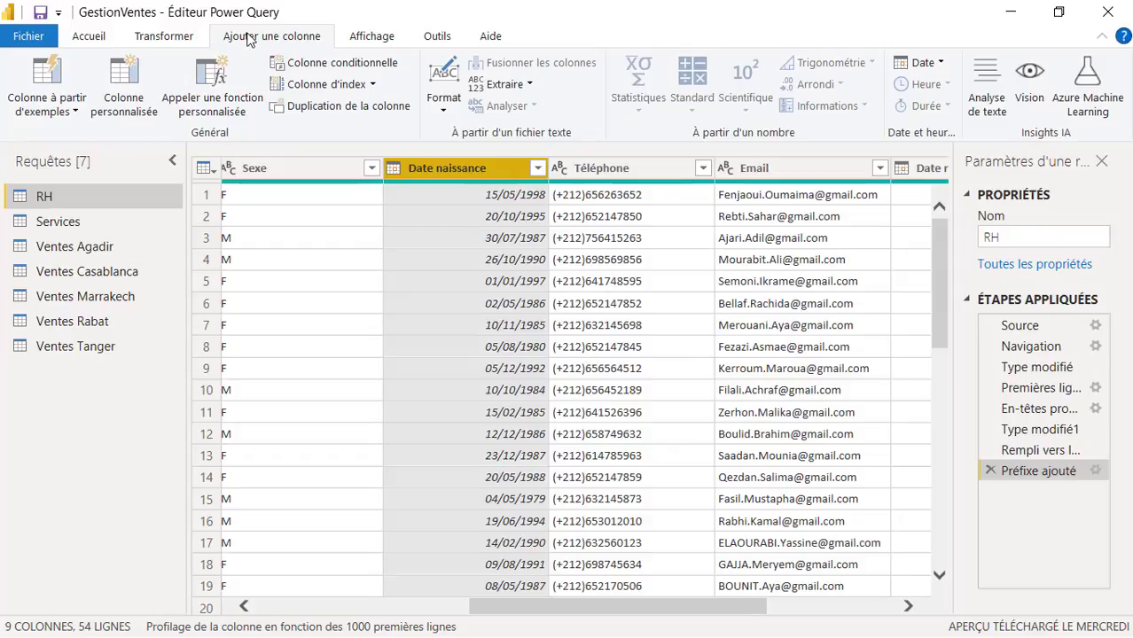
pyautogui.click(940, 64)
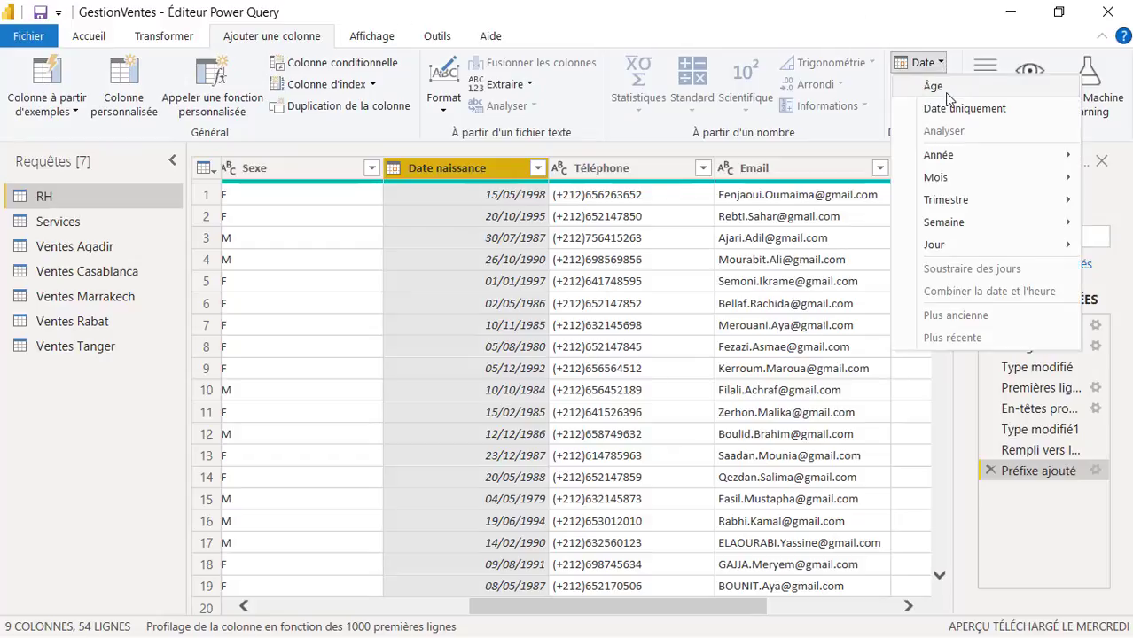
pyautogui.click(944, 92)
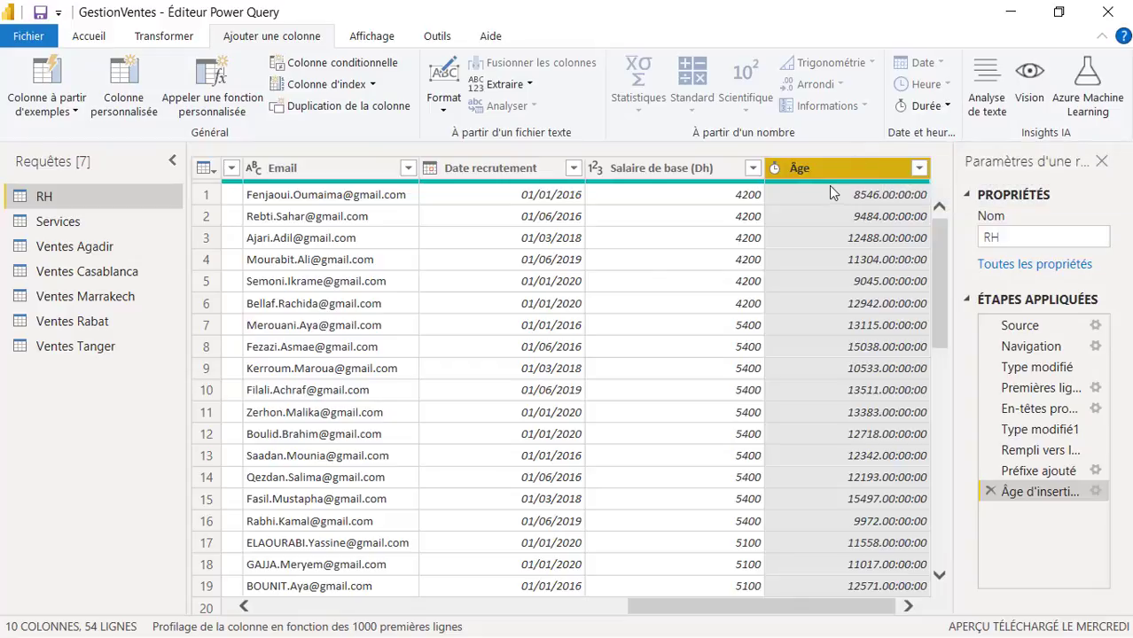
# - Add a total-years column from the Âge duration, and from it a column rounded down to the whole number
pyautogui.click(944, 109)
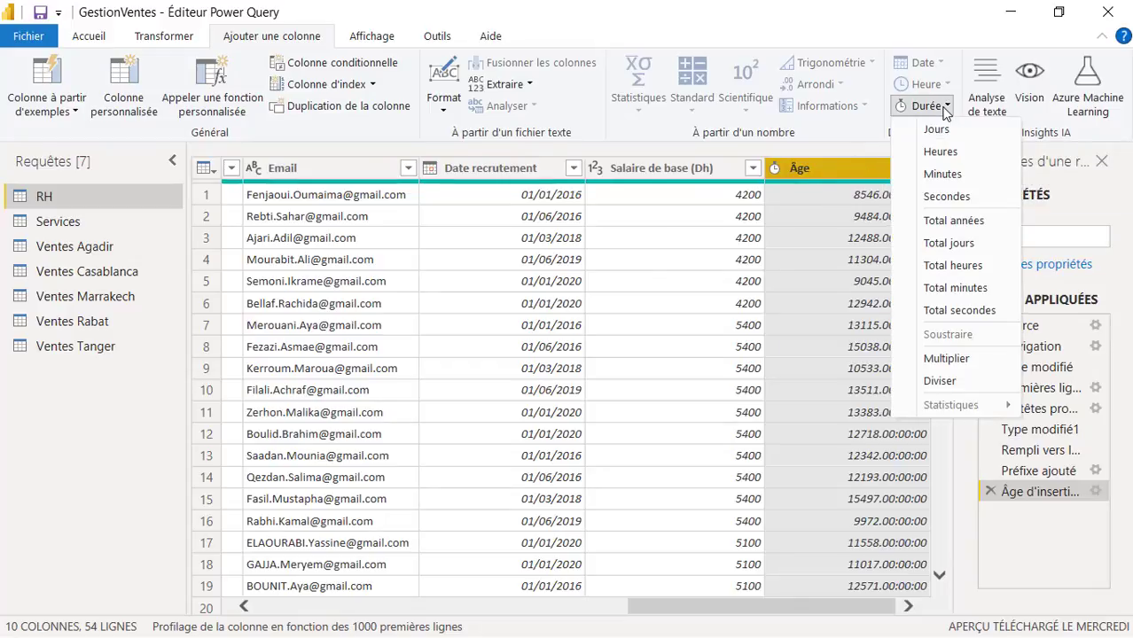
pyautogui.click(953, 221)
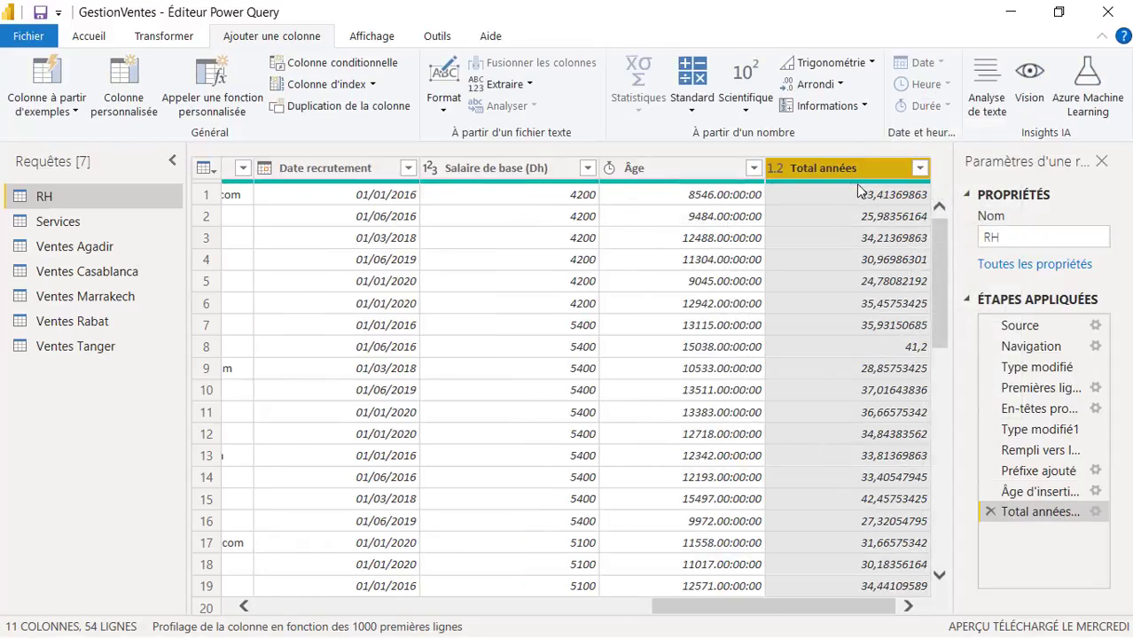
pyautogui.click(841, 87)
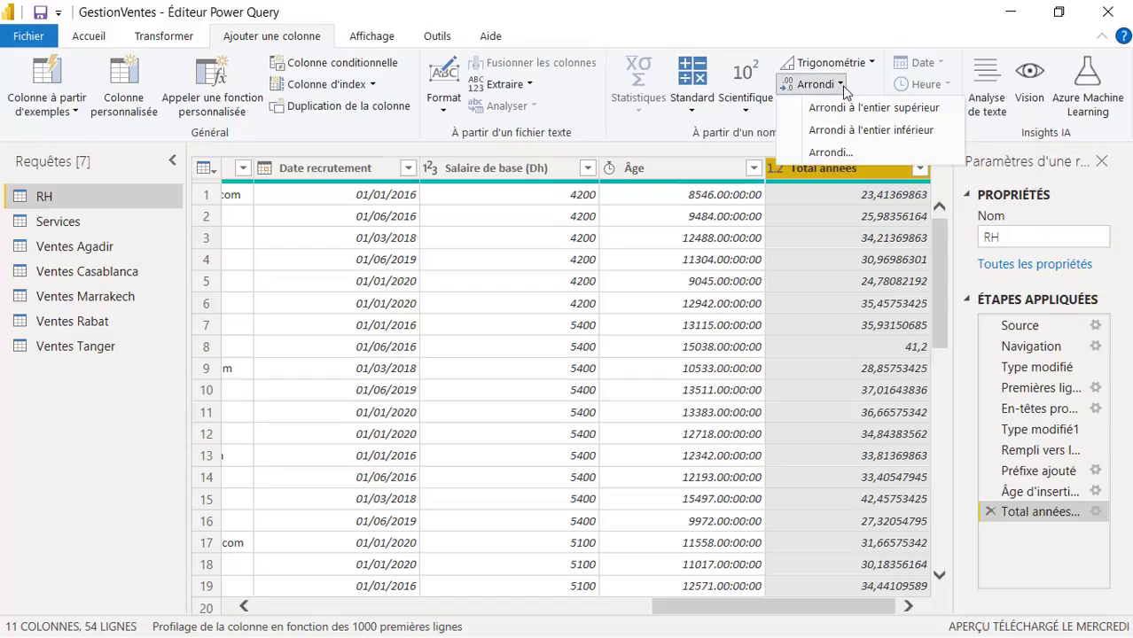
pyautogui.click(870, 130)
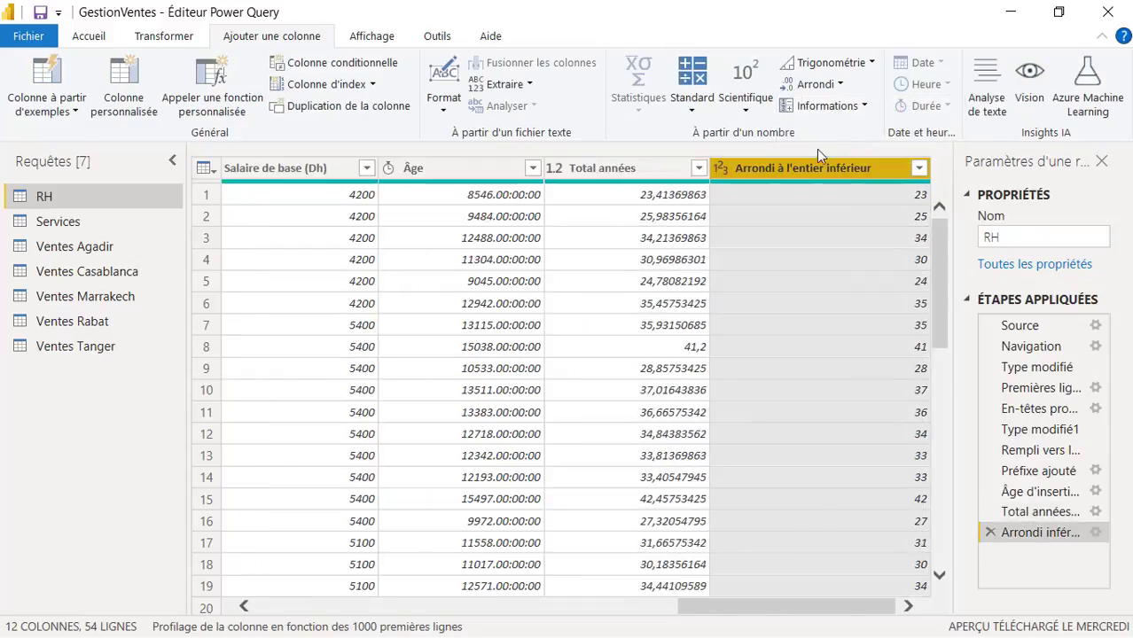
# - Rename the rounded-down column as Age
pyautogui.rightClick(791, 171)
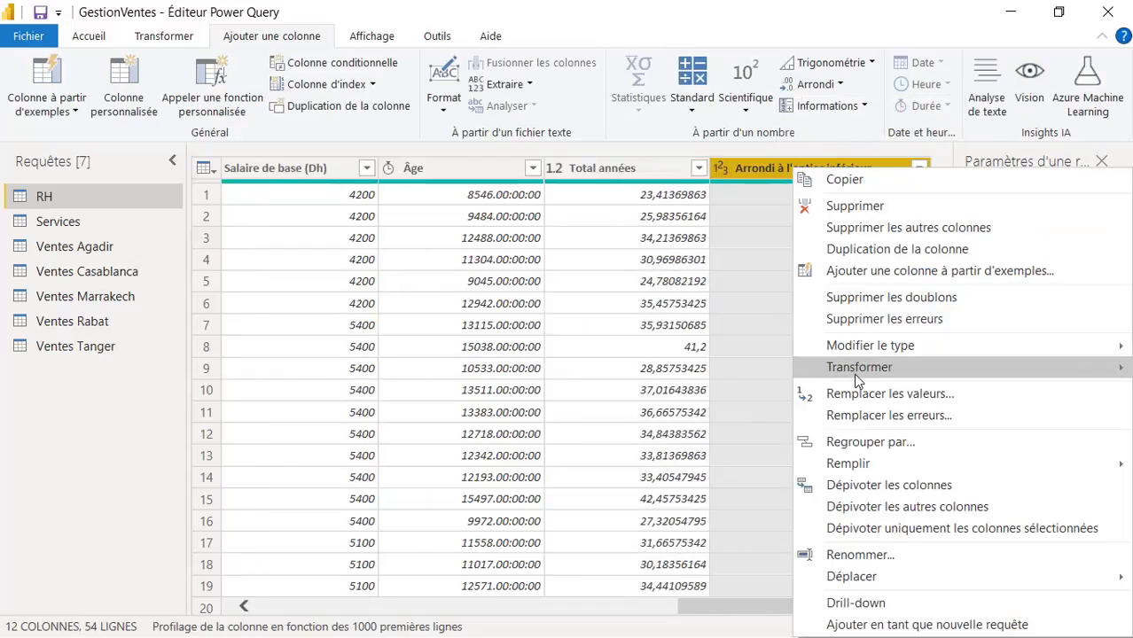
pyautogui.click(854, 556)
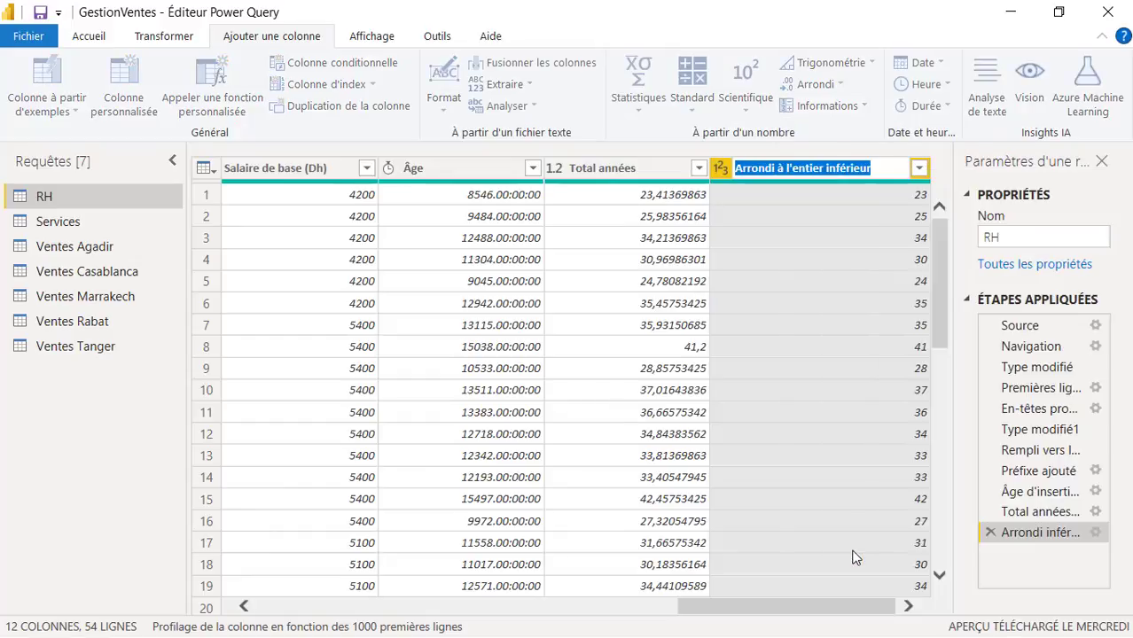
pyautogui.write('Age')
pyautogui.press('Return')
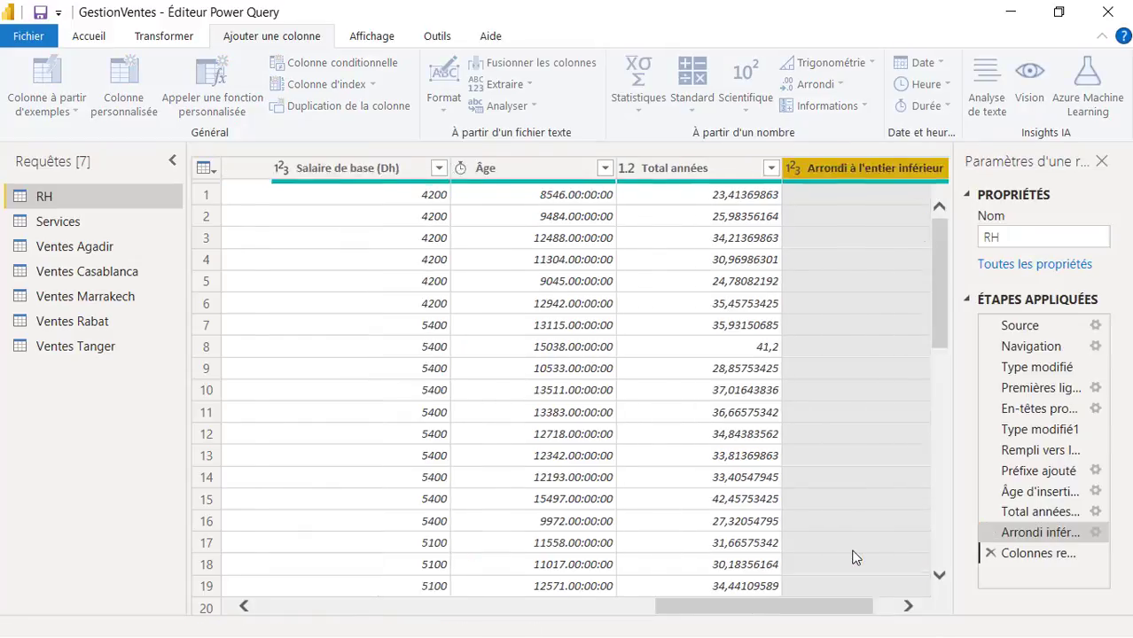
# - Remove the intermediate Âge duration and Total années columns from the RH query
pyautogui.click(507, 165)
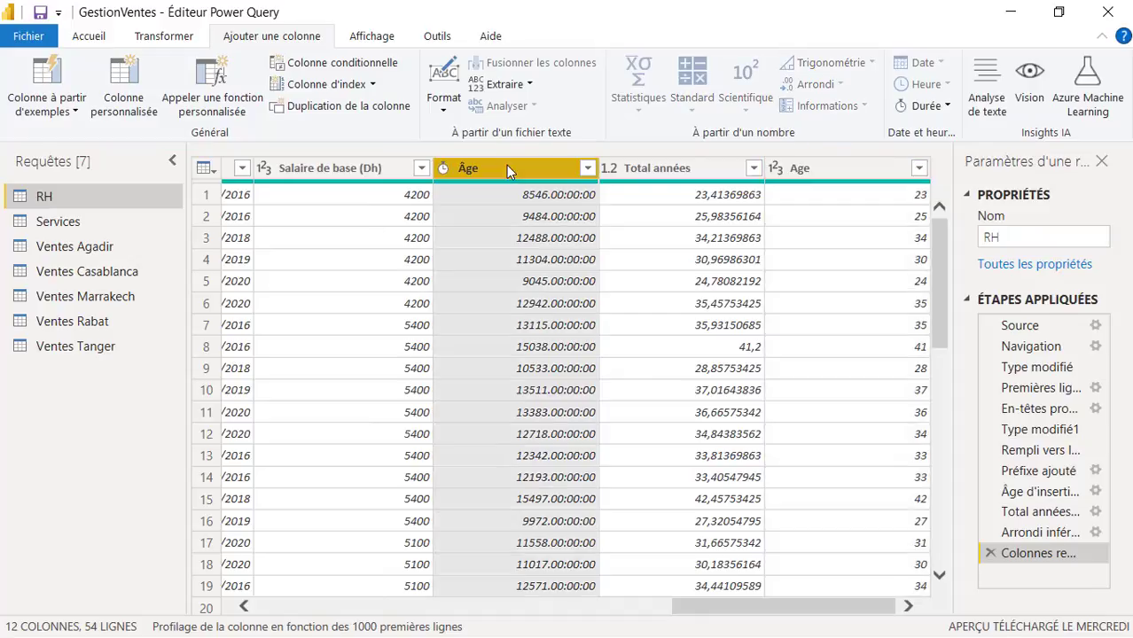
pyautogui.keyDown('ctrl'); pyautogui.click(659, 167); pyautogui.keyUp('ctrl')
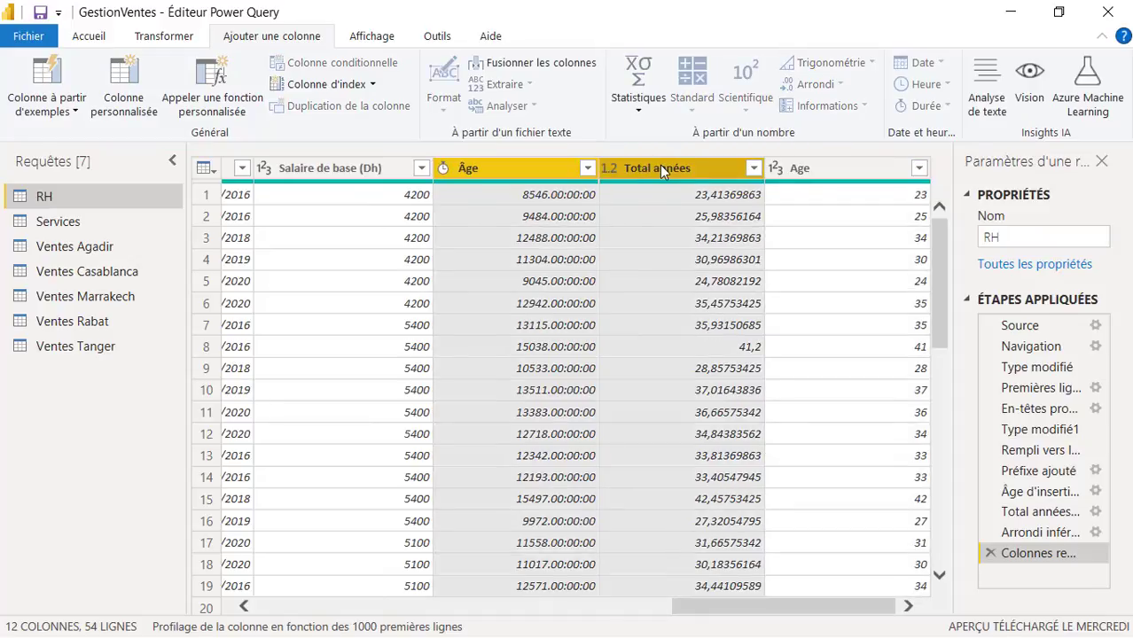
pyautogui.rightClick(660, 165)
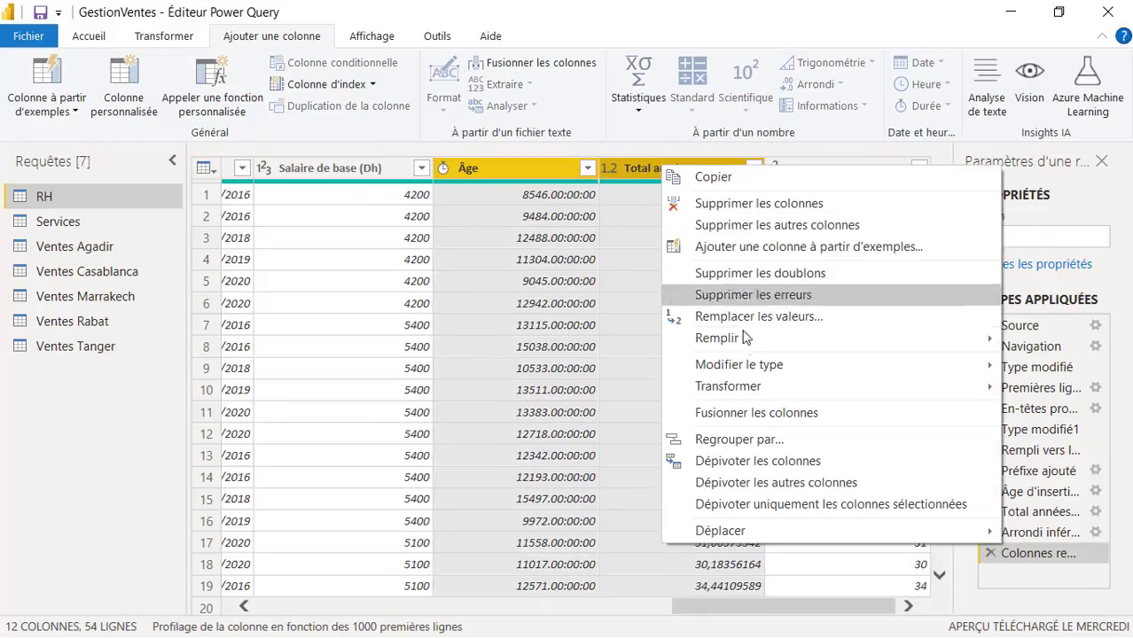
pyautogui.click(852, 203)
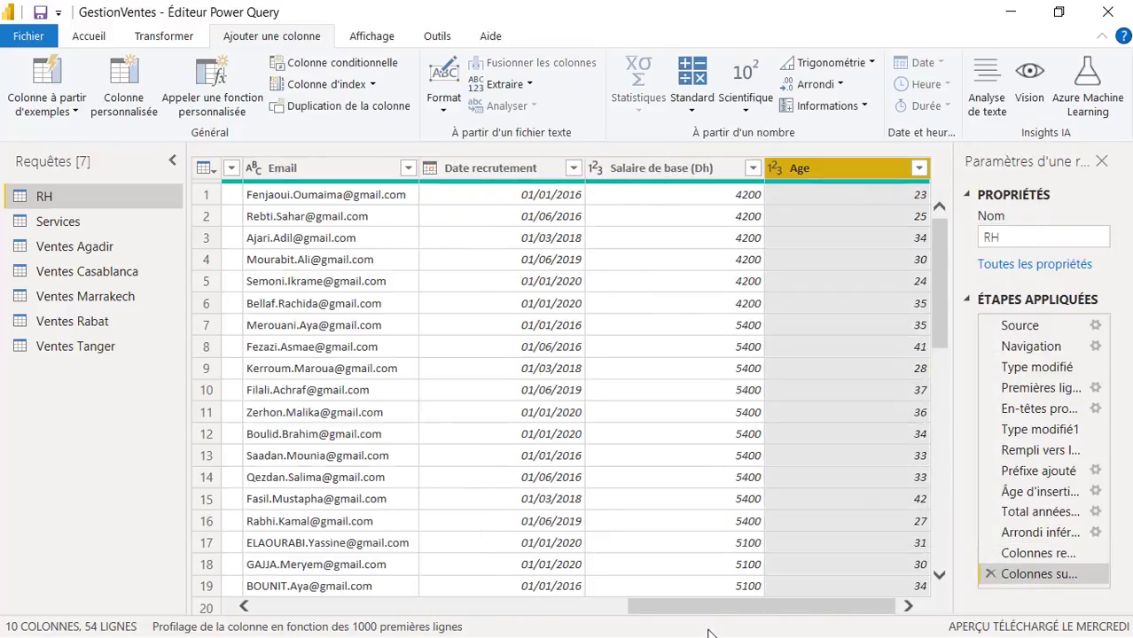
# - Add a new column that calculates the time elapsed since Date recrutement with the Âge date function
pyautogui.moveTo(733, 616); pyautogui.dragTo(685, 612)
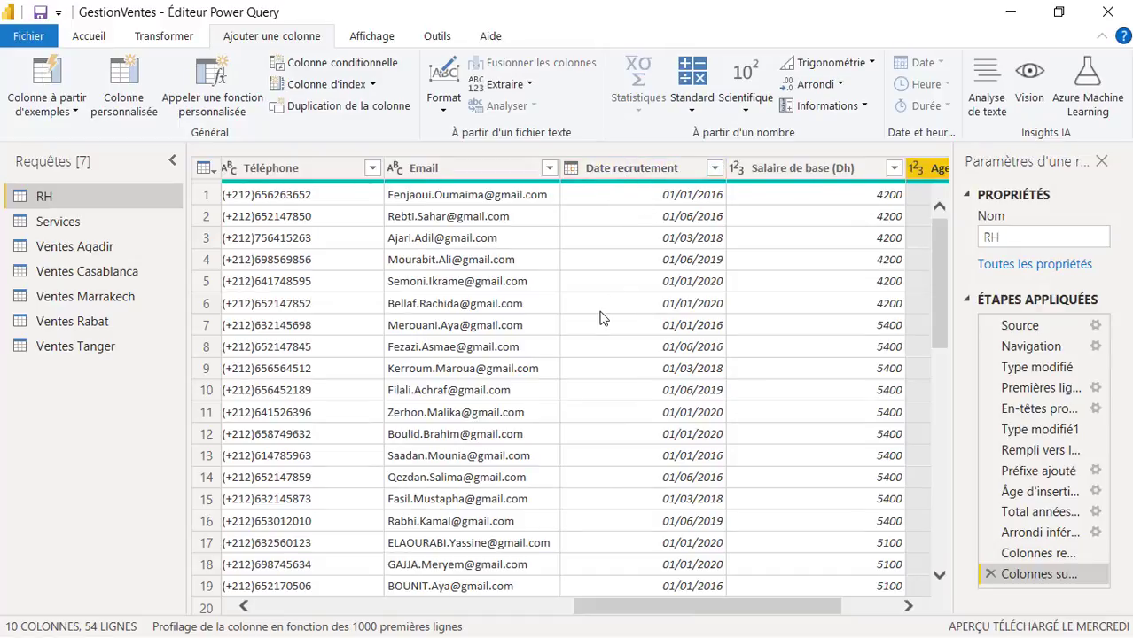
pyautogui.moveTo(612, 610); pyautogui.dragTo(713, 613)
pyautogui.click(490, 168)
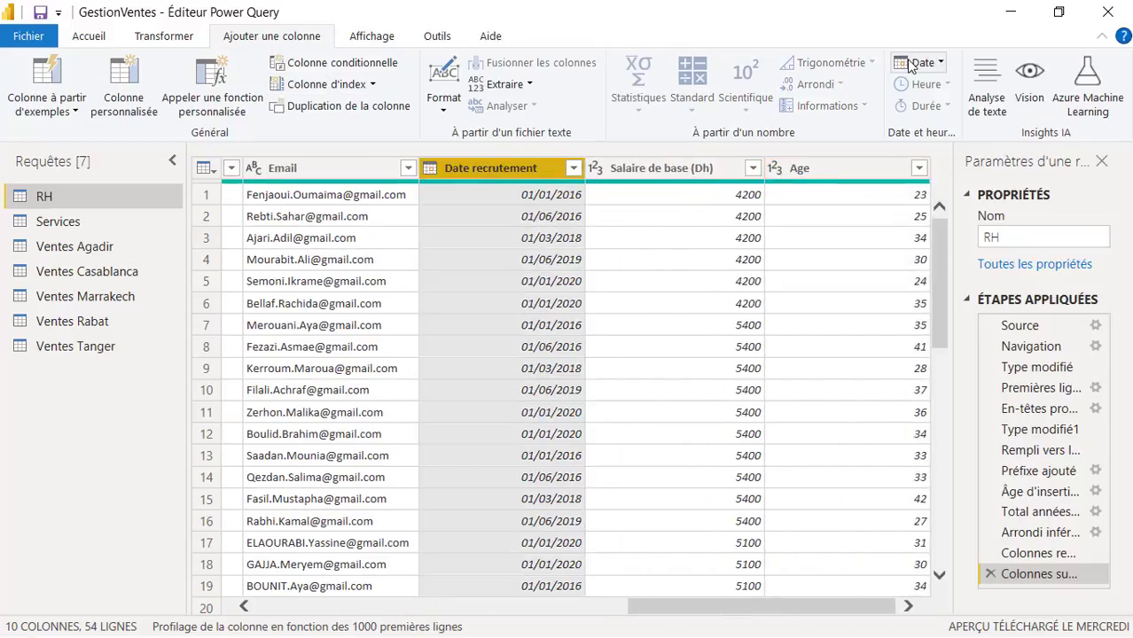
pyautogui.click(931, 64)
pyautogui.click(941, 94)
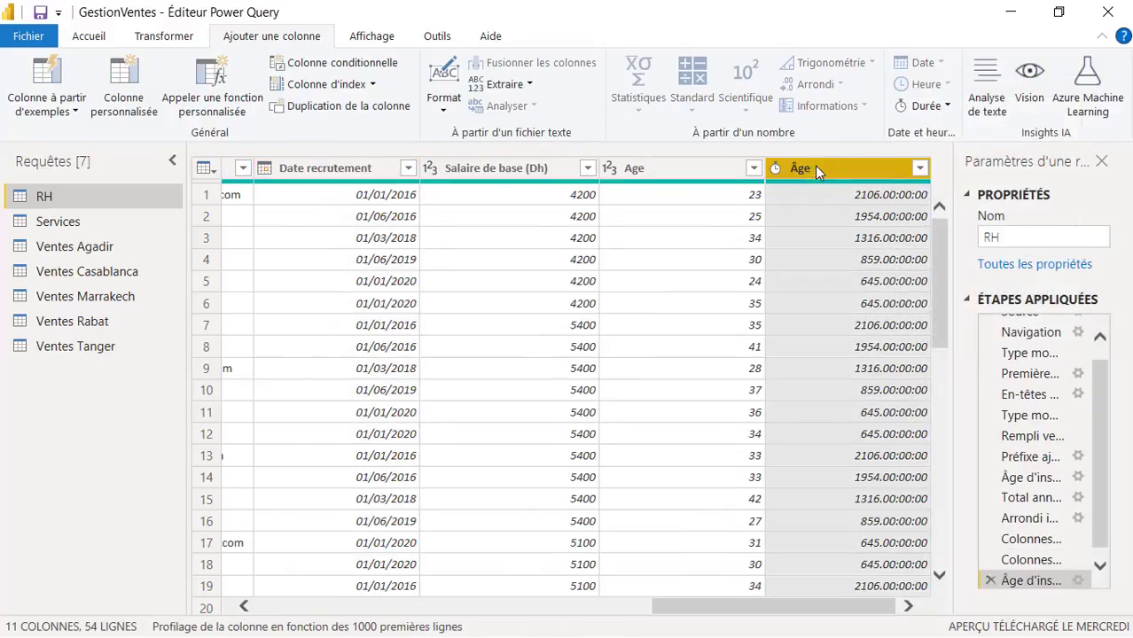
# - Add a total-years column from the recruitment duration, and from it a column rounded up to the whole number
pyautogui.click(926, 105)
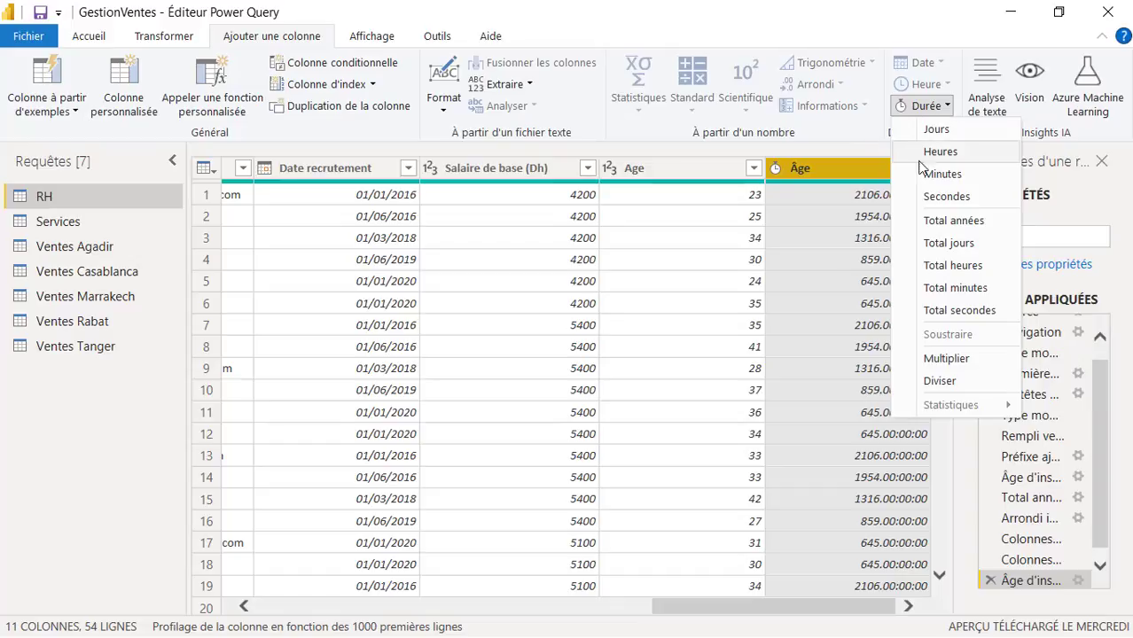
pyautogui.click(942, 228)
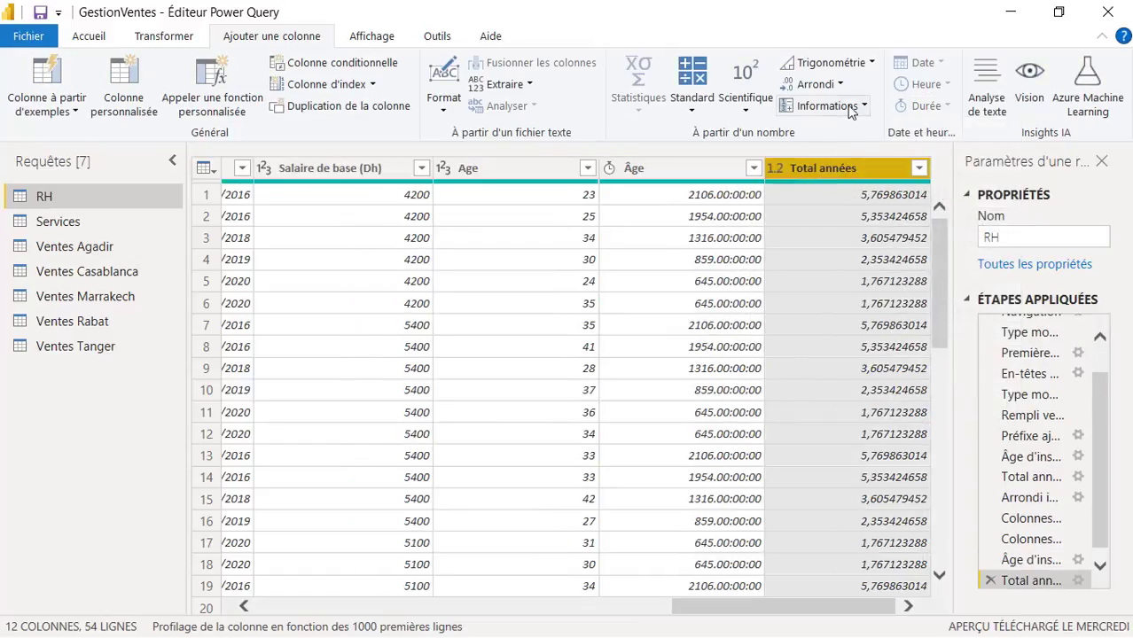
pyautogui.click(839, 84)
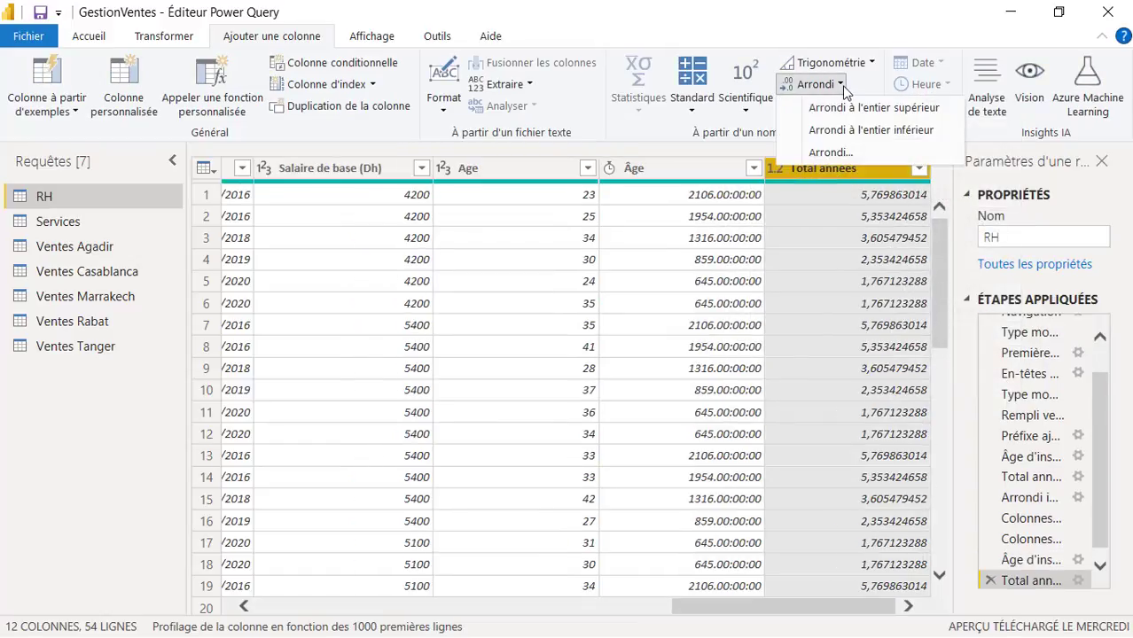
pyautogui.click(905, 114)
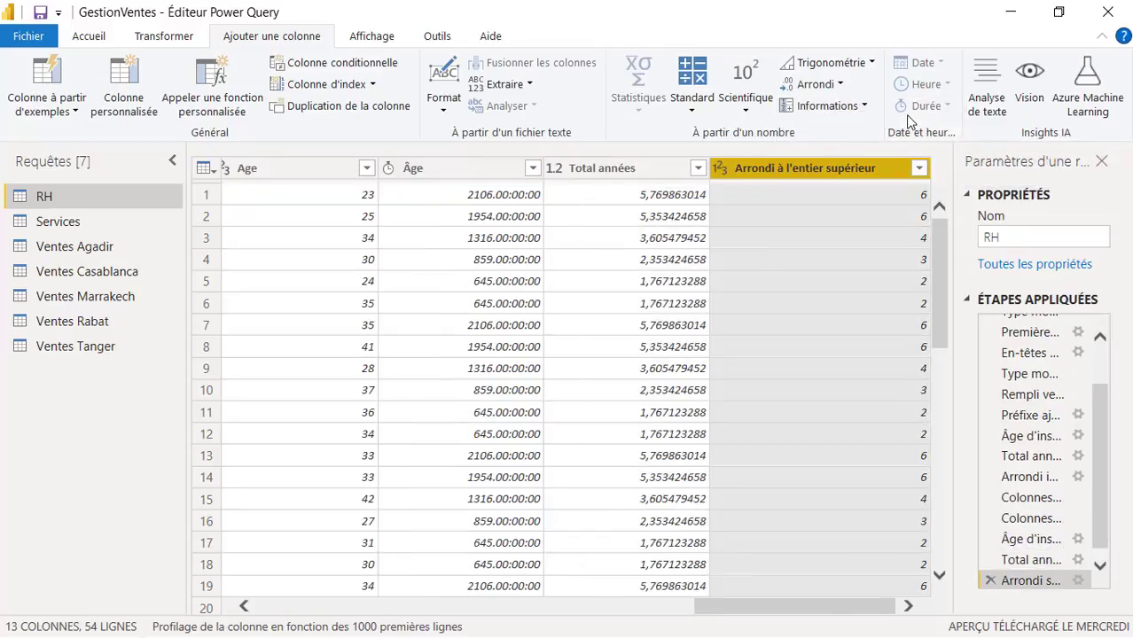
# - Rename the rounded-up column as Ancienneté
pyautogui.rightClick(762, 164)
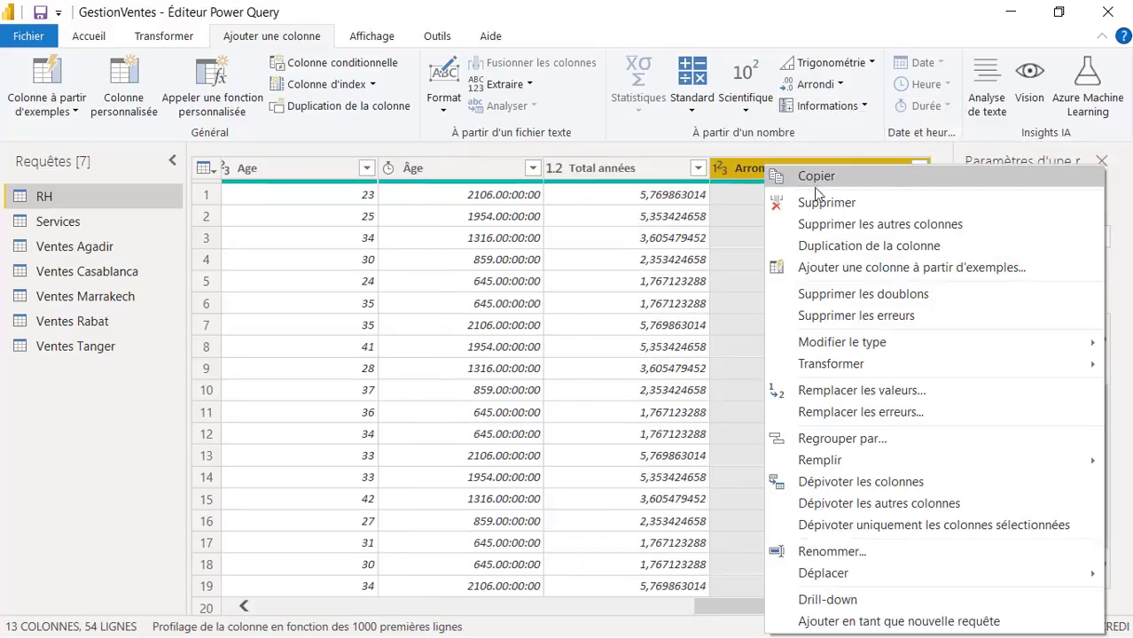
pyautogui.press('Escape')
pyautogui.click(825, 550)
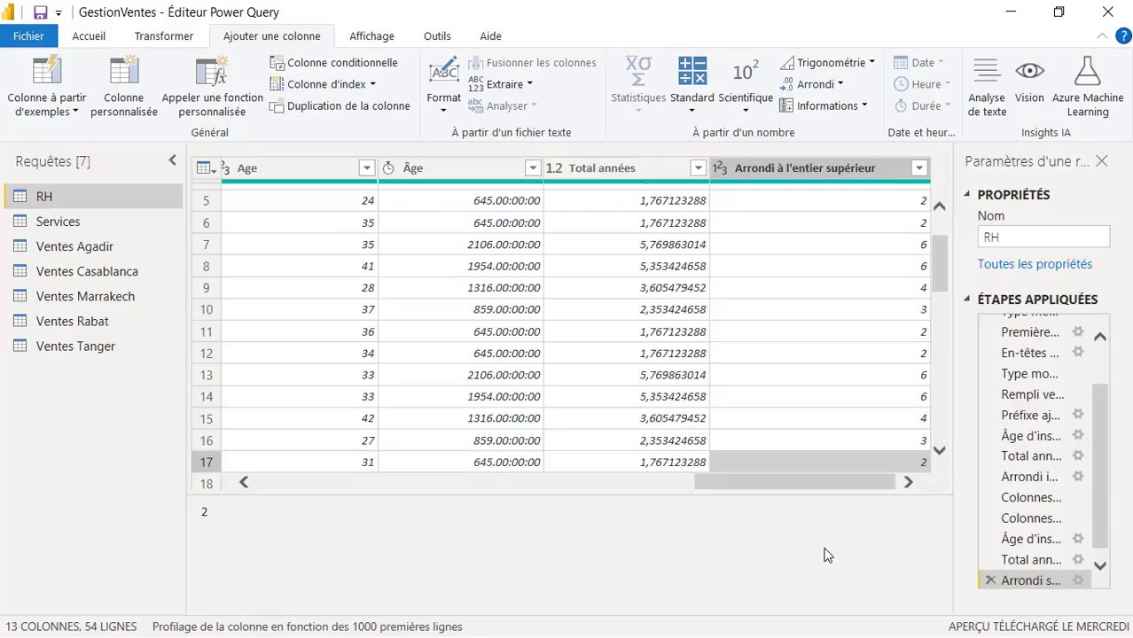
pyautogui.rightClick(816, 168)
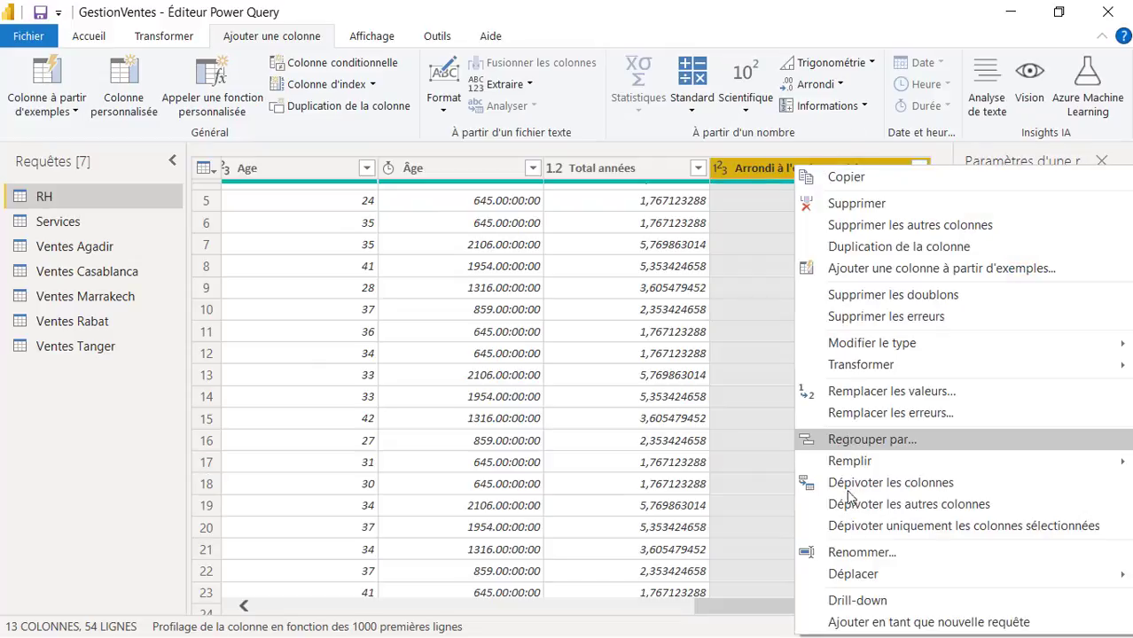
pyautogui.click(848, 551)
pyautogui.write('A')
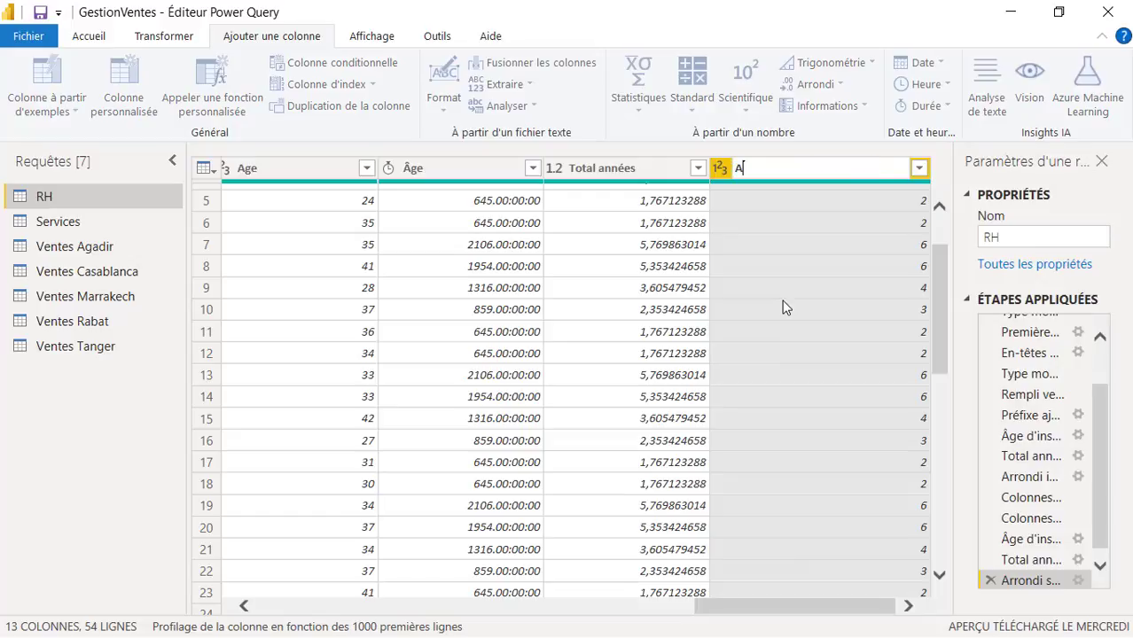
pyautogui.write('ncienneté')
pyautogui.press('Return')
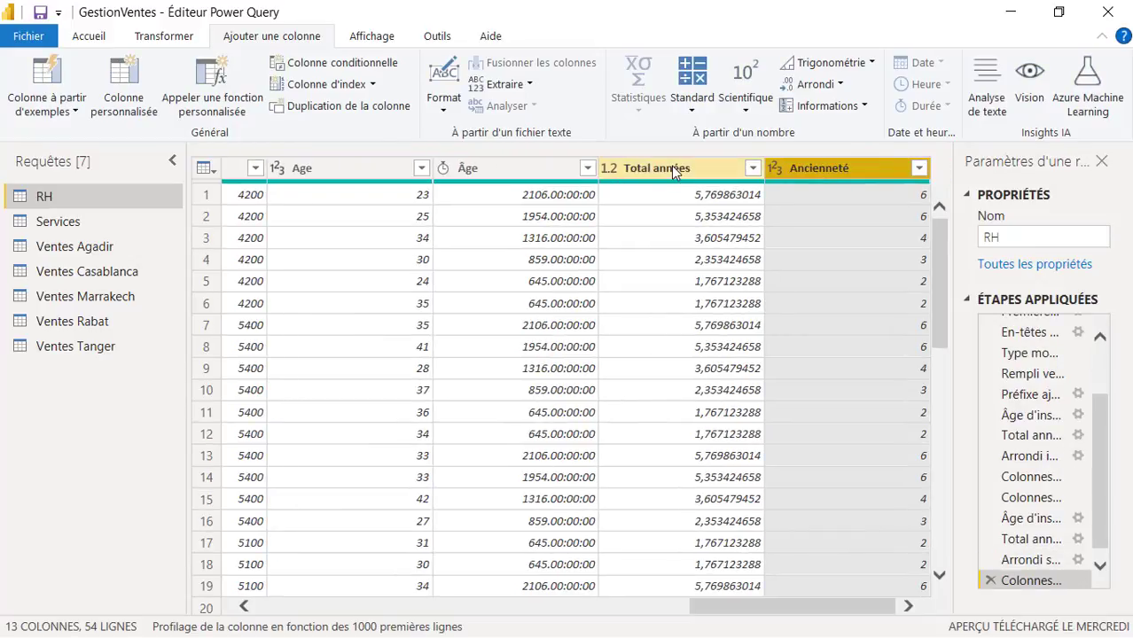
# - Delete the recruitment-based Âge and Total années columns from the RH query, keeping Age and Ancienneté
pyautogui.click(661, 168)
pyautogui.keyDown('ctrl'); pyautogui.click(496, 169); pyautogui.keyUp('ctrl')
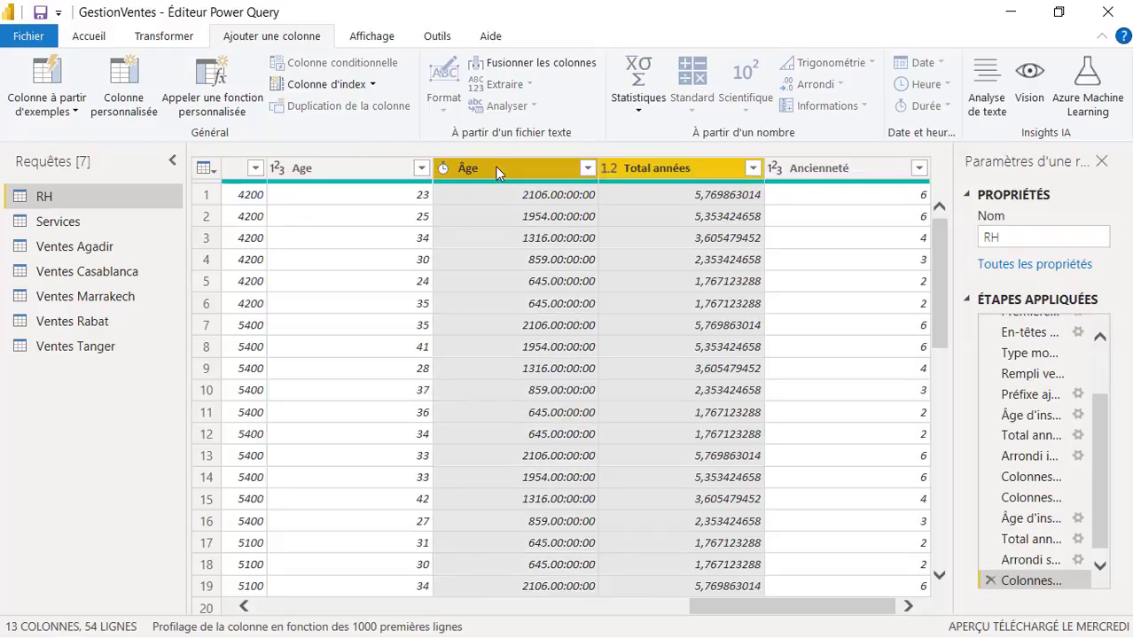
pyautogui.rightClick(495, 166)
pyautogui.click(578, 208)
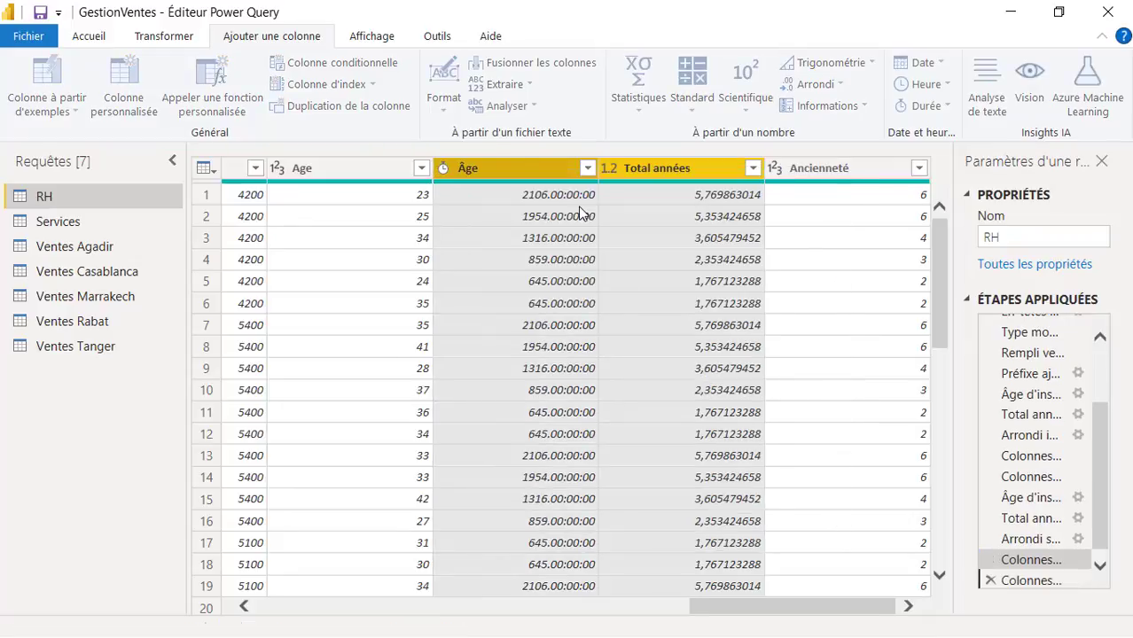
pyautogui.moveTo(685, 611); pyautogui.dragTo(171, 624)
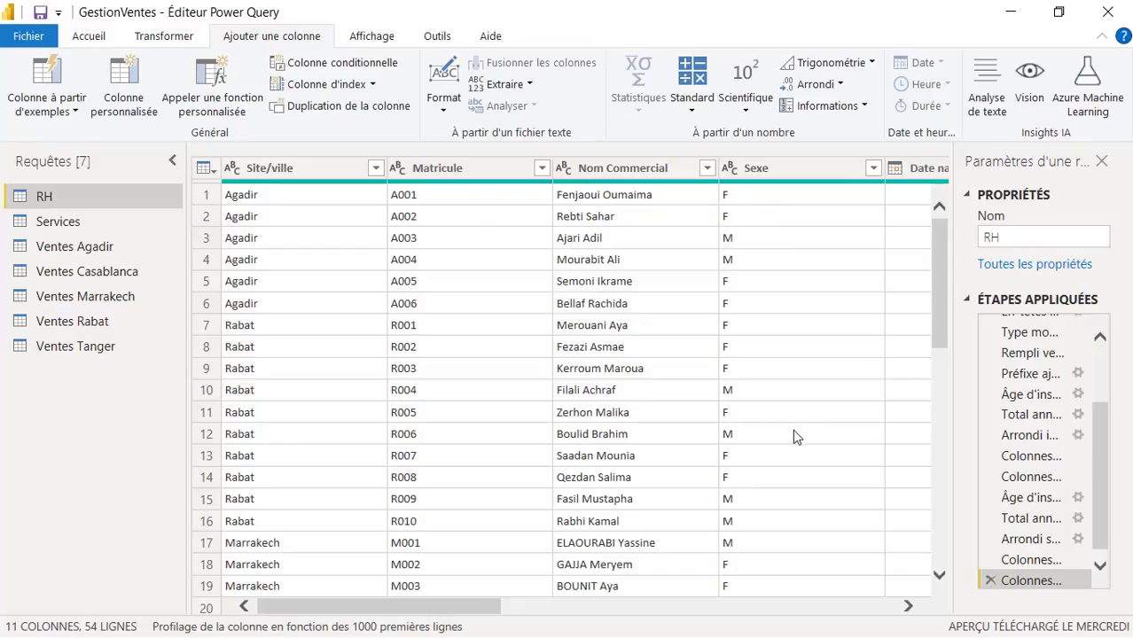
# - Split the Nom Commercial column by the space delimiter, at the leftmost delimiter only
pyautogui.moveTo(379, 607)
pyautogui.mouseDown()
pyautogui.moveTo(420, 607)
pyautogui.moveTo(381, 608)
pyautogui.mouseUp()
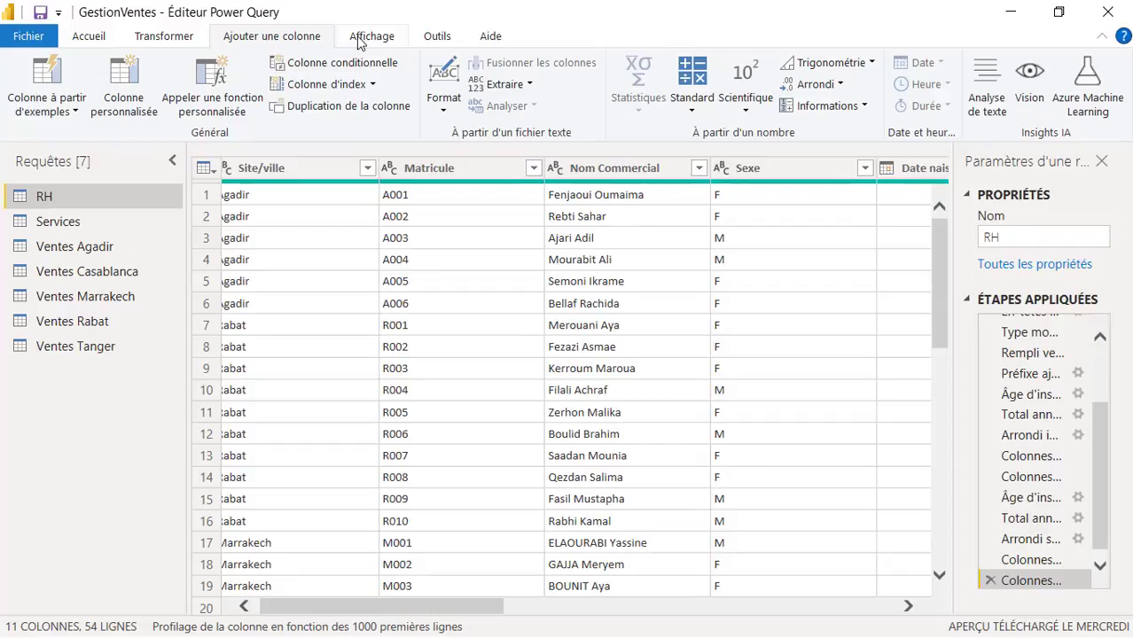
pyautogui.click(96, 37)
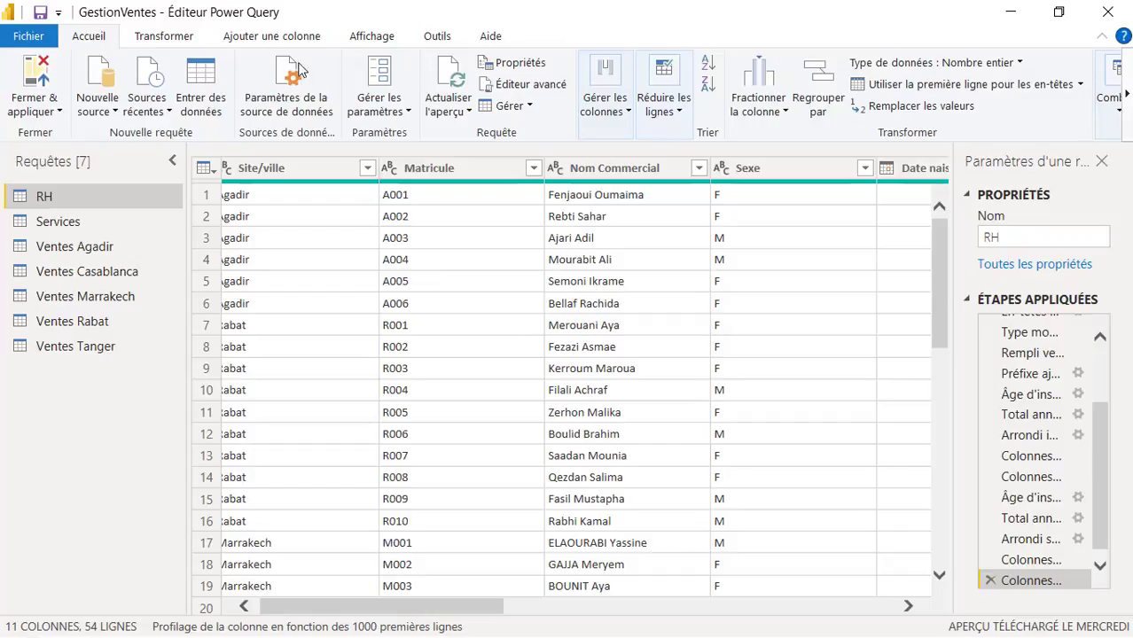
pyautogui.click(608, 173)
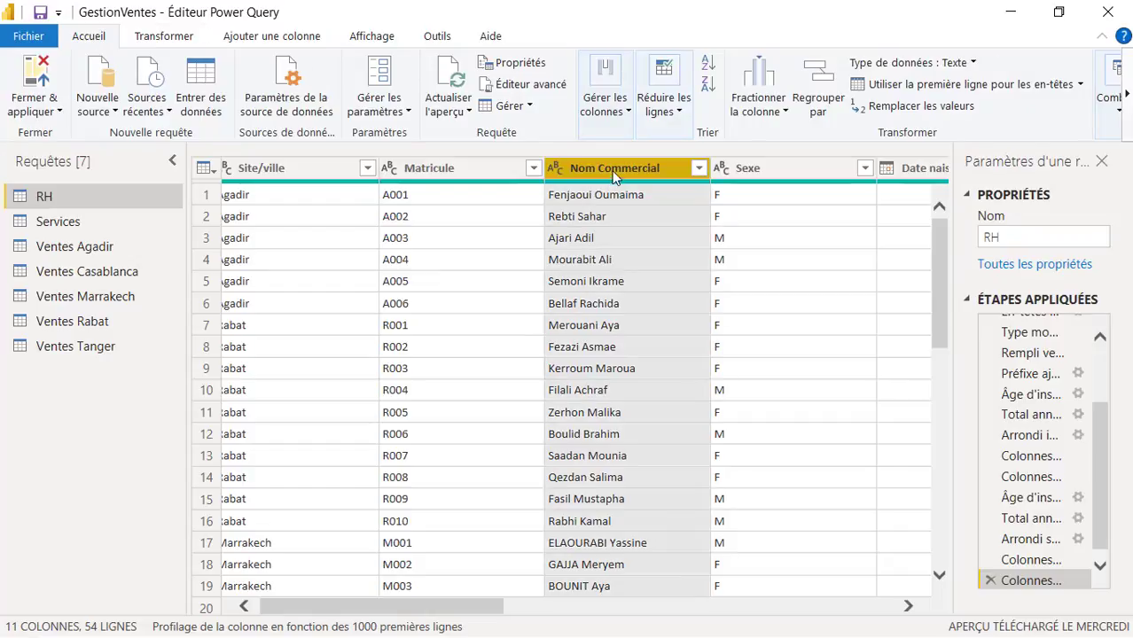
pyautogui.click(761, 111)
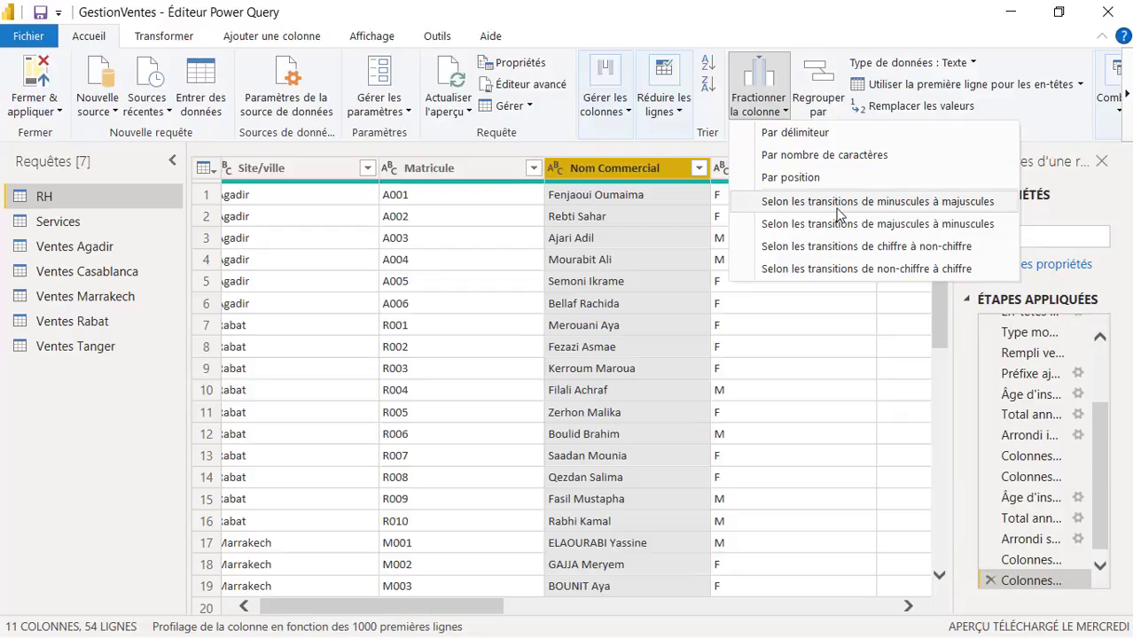
pyautogui.click(807, 135)
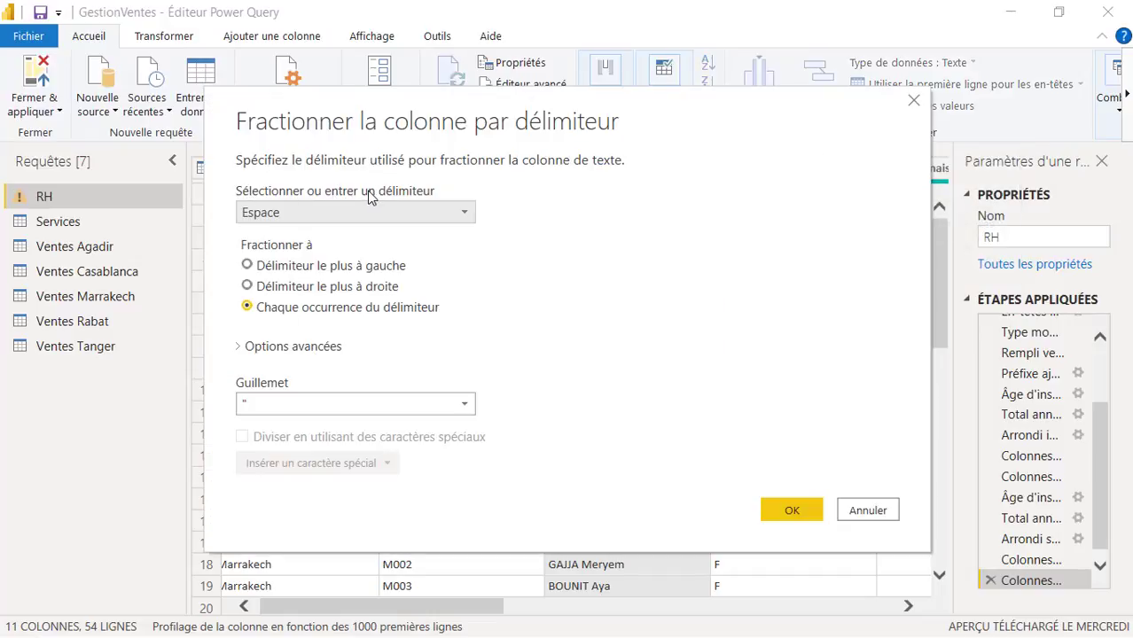
pyautogui.click(334, 276)
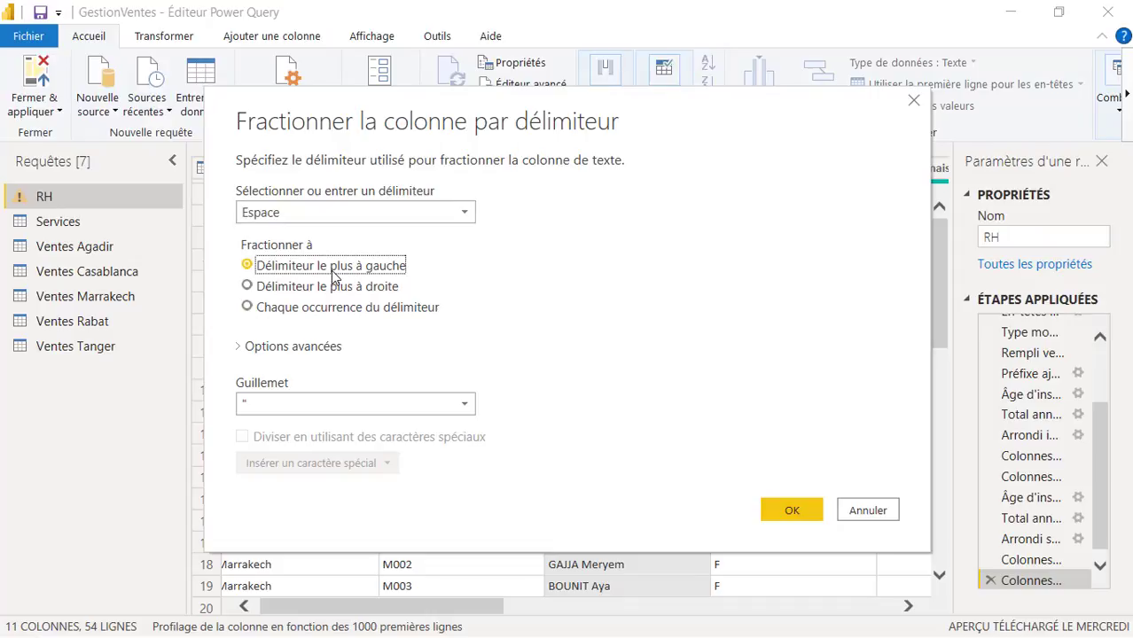
pyautogui.click(791, 510)
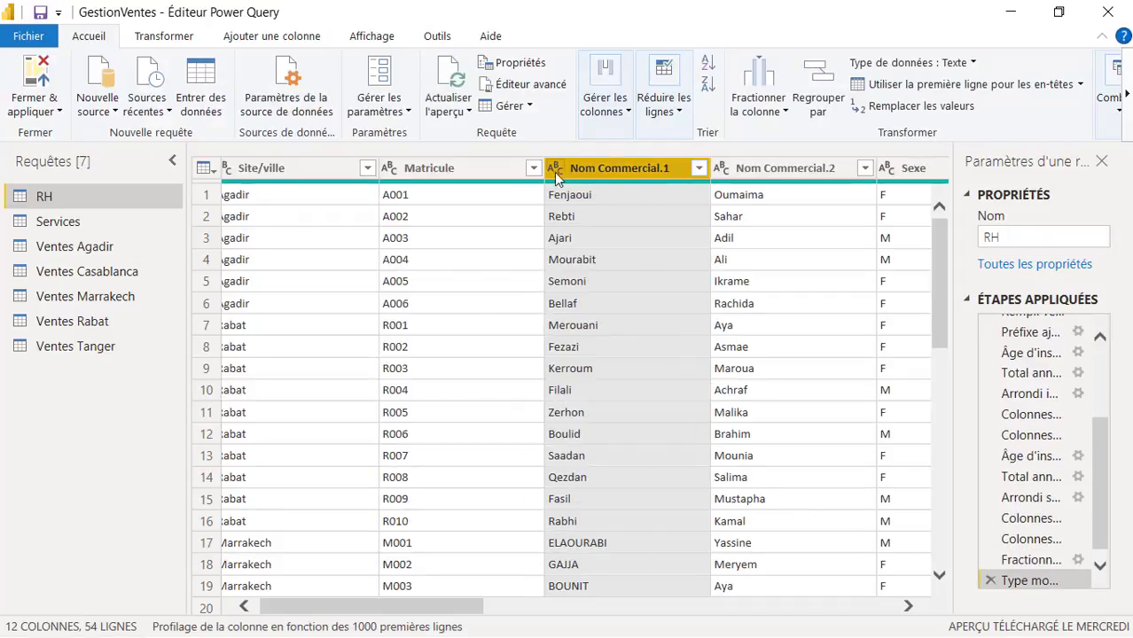
# - Rename the two columns split from Nom Commercial as Nom and Prénom
pyautogui.rightClick(617, 169)
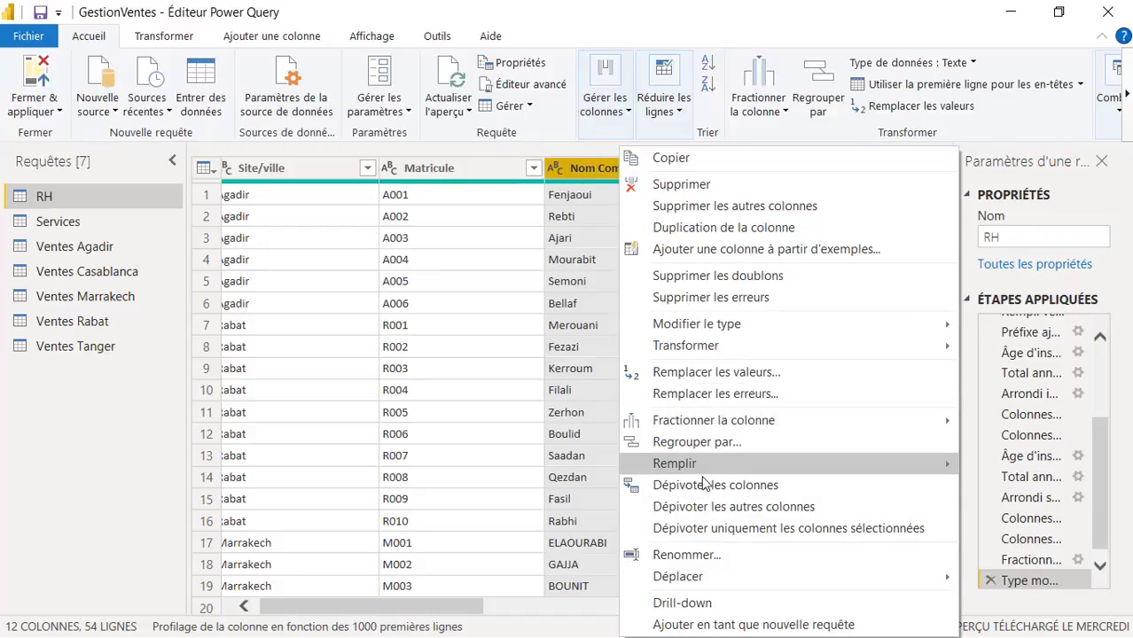
pyautogui.click(686, 558)
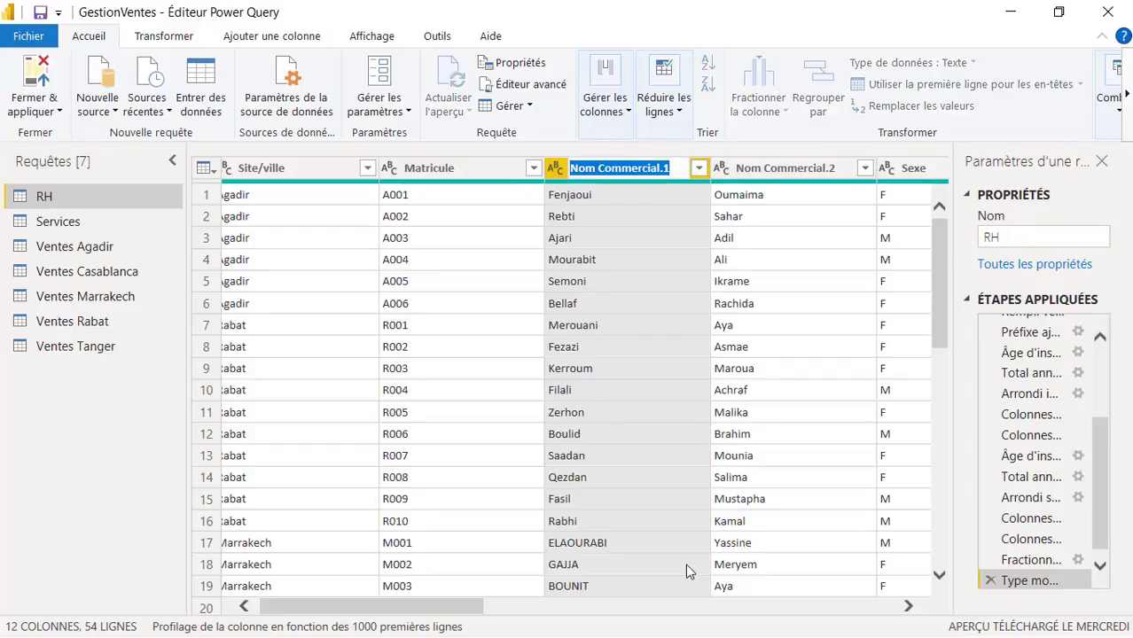
pyautogui.write('Nom')
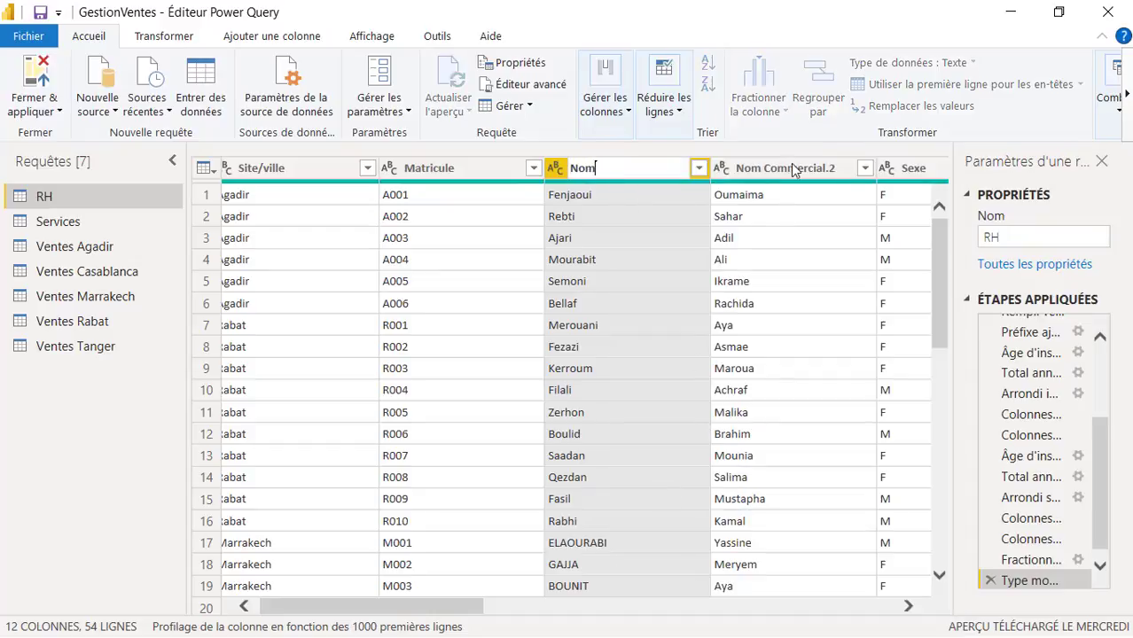
pyautogui.press('Return')
pyautogui.rightClick(780, 168)
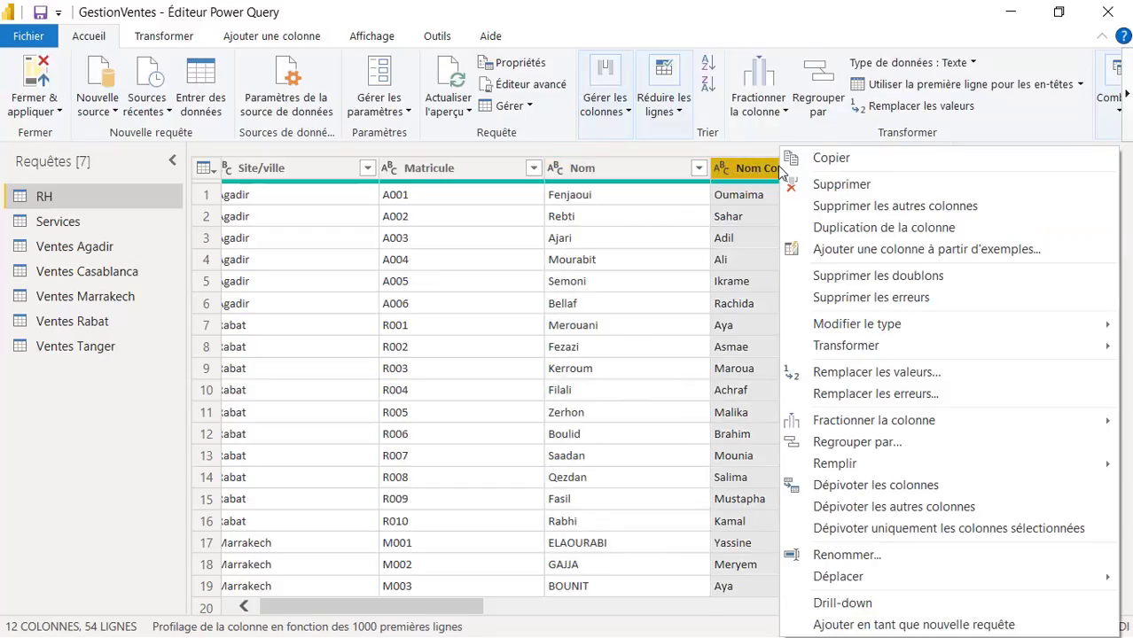
pyautogui.click(831, 554)
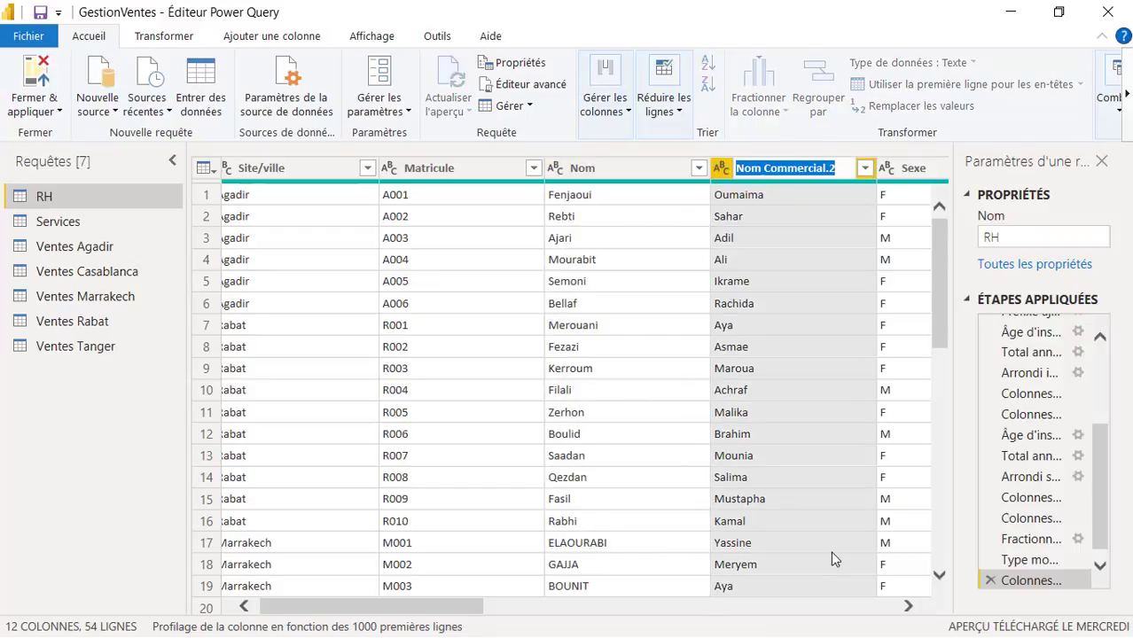
pyautogui.write('Prénom')
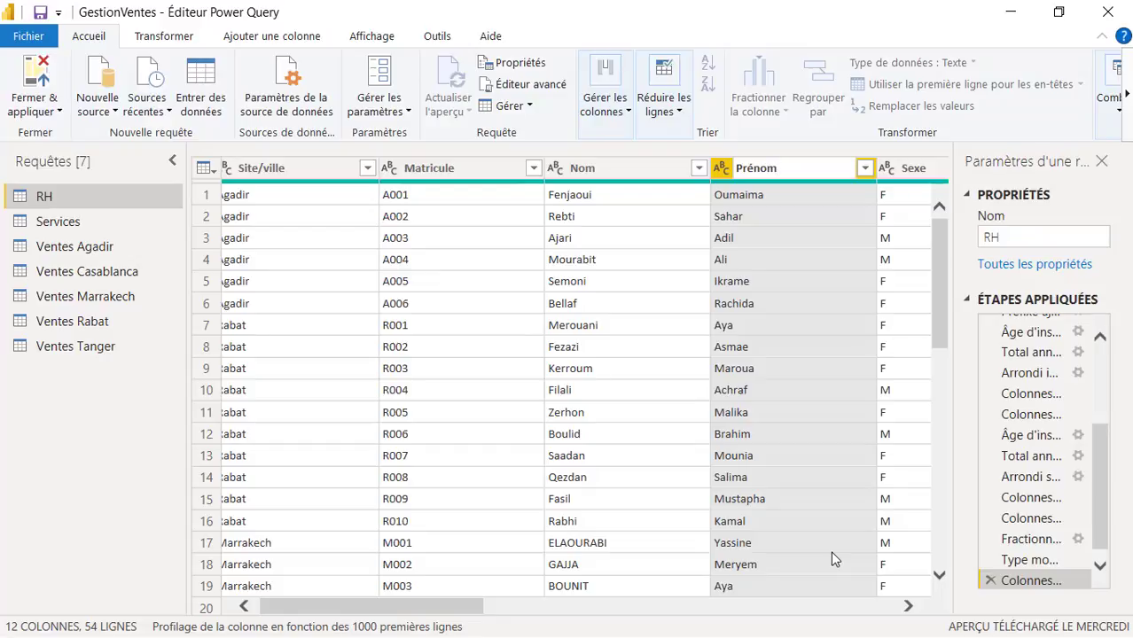
pyautogui.press('Return')
pyautogui.moveTo(435, 594)
pyautogui.mouseDown()
pyautogui.moveTo(537, 593)
pyautogui.moveTo(430, 596)
pyautogui.mouseUp()
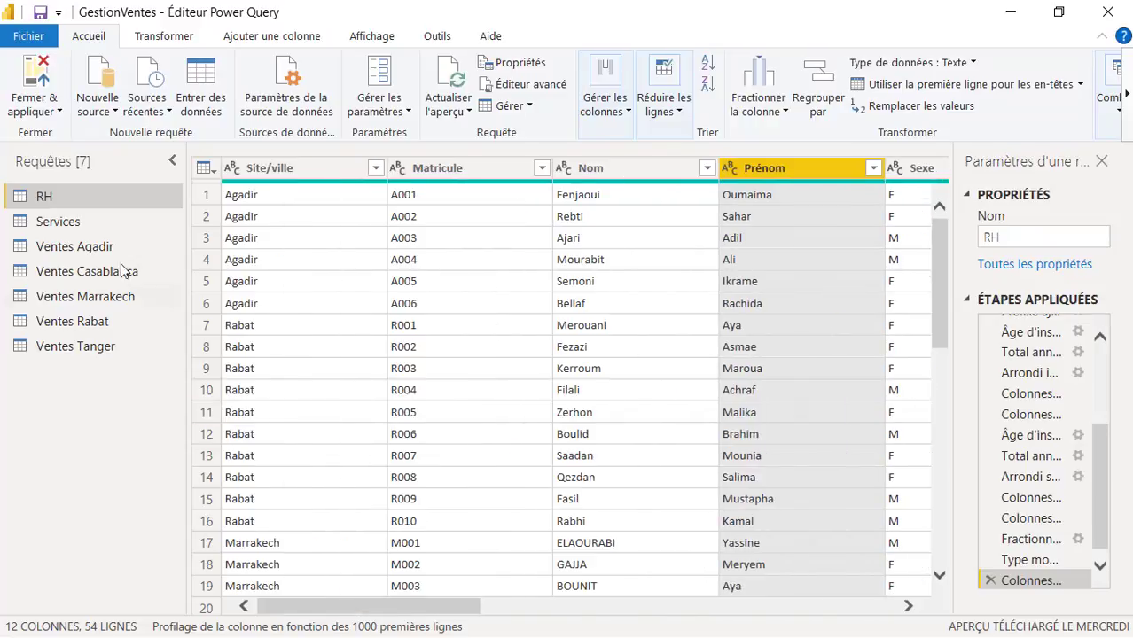
# - Start a custom column in the Services query and name it Service-Type
pyautogui.click(79, 220)
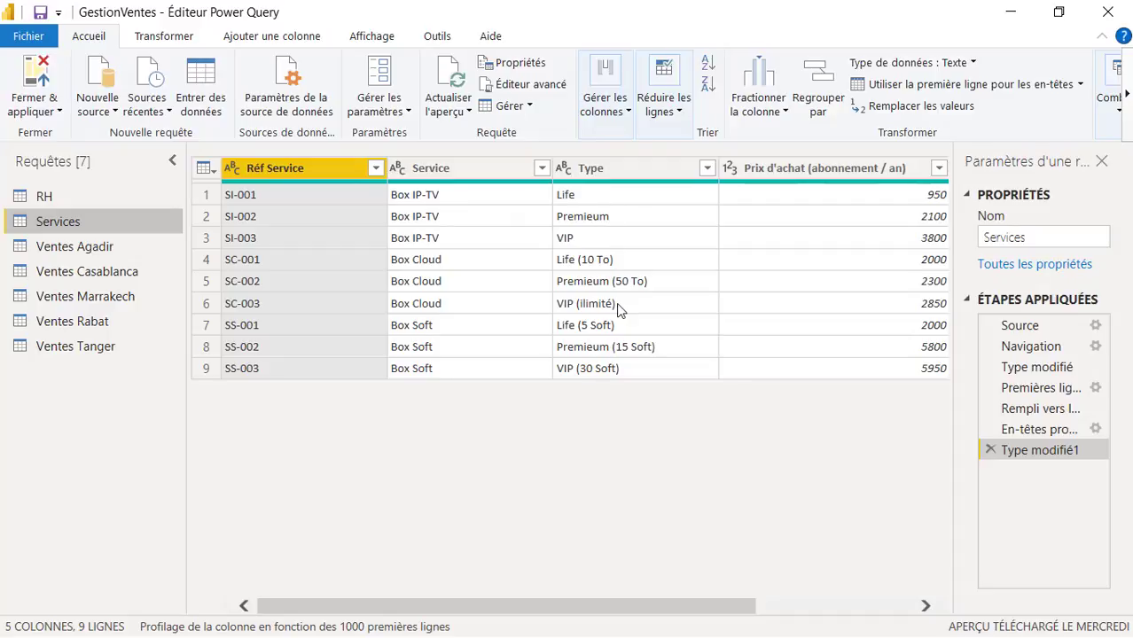
pyautogui.moveTo(679, 610); pyautogui.dragTo(859, 611)
pyautogui.moveTo(635, 618); pyautogui.dragTo(537, 610)
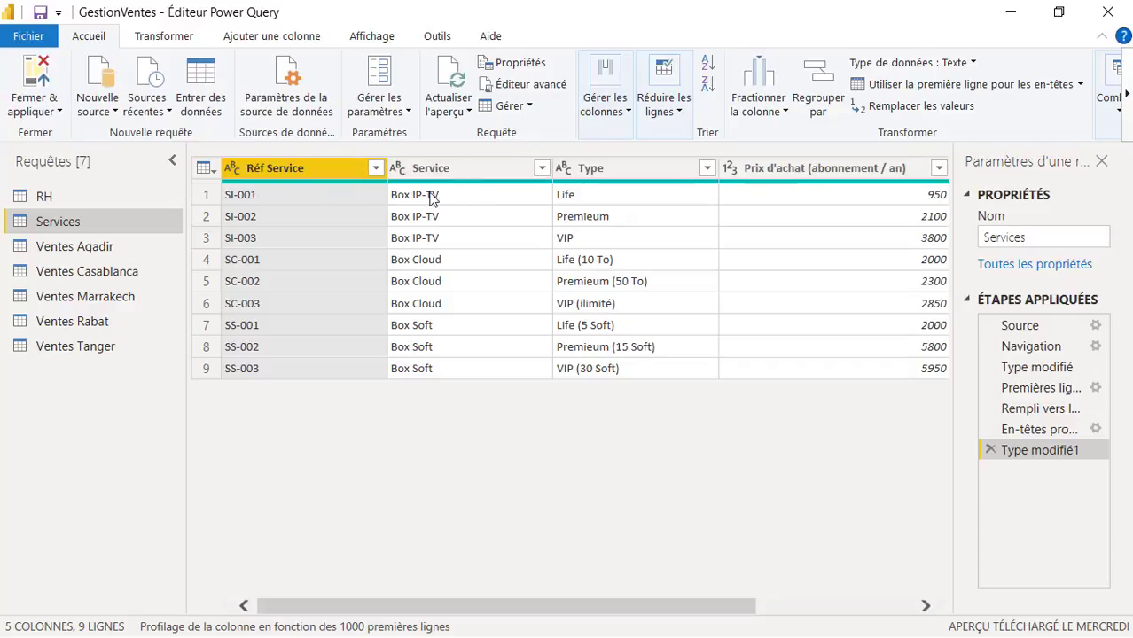
pyautogui.moveTo(671, 610); pyautogui.dragTo(630, 616)
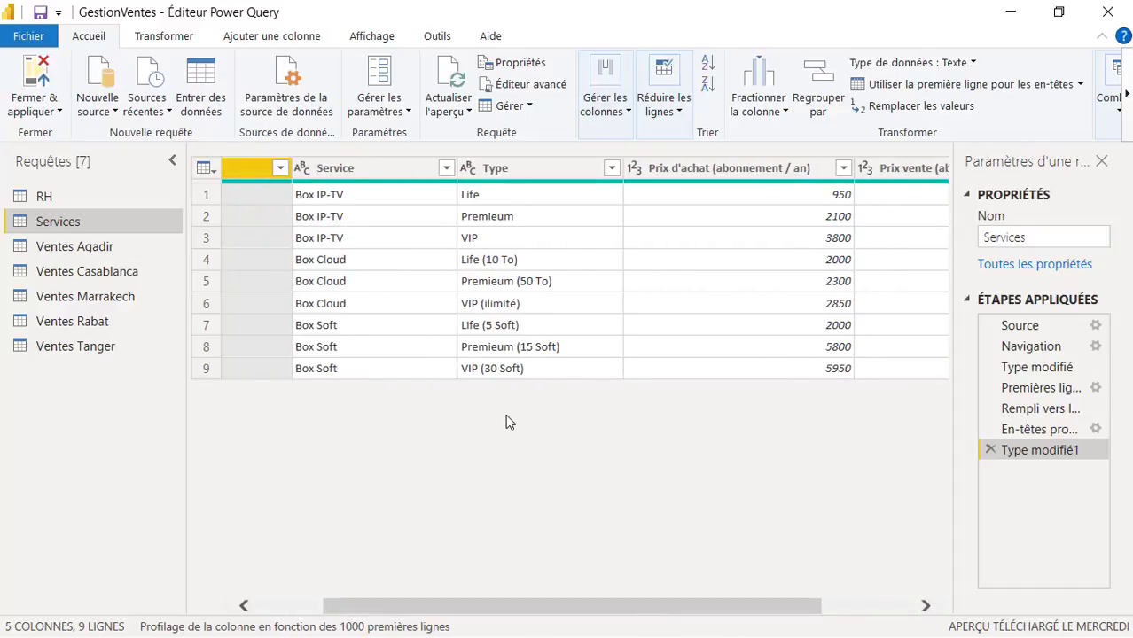
pyautogui.click(266, 37)
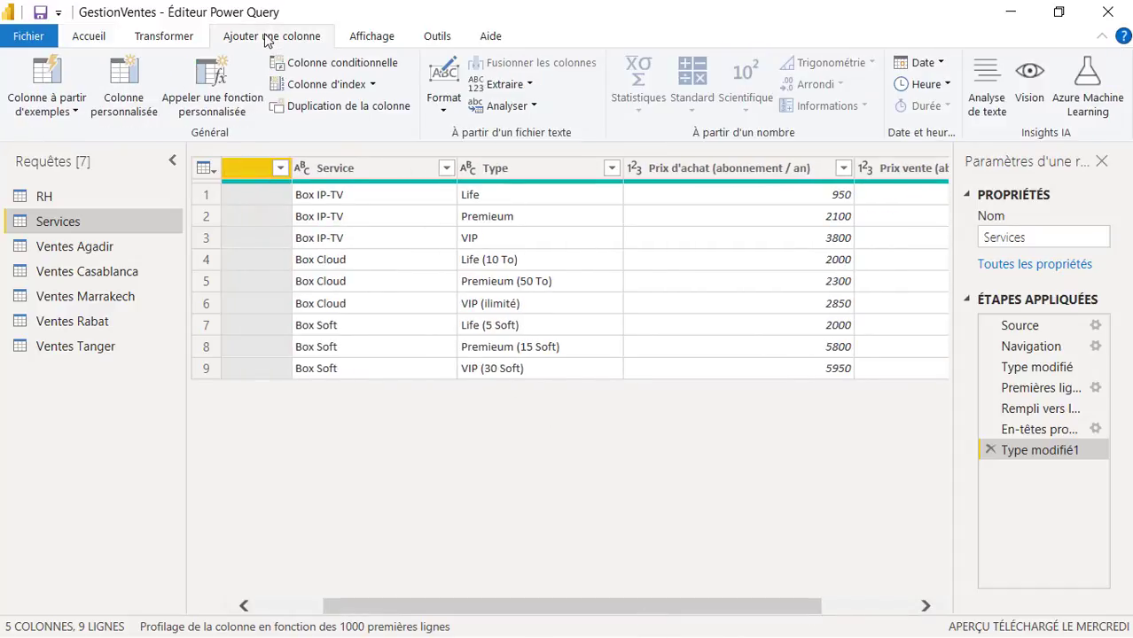
pyautogui.click(133, 93)
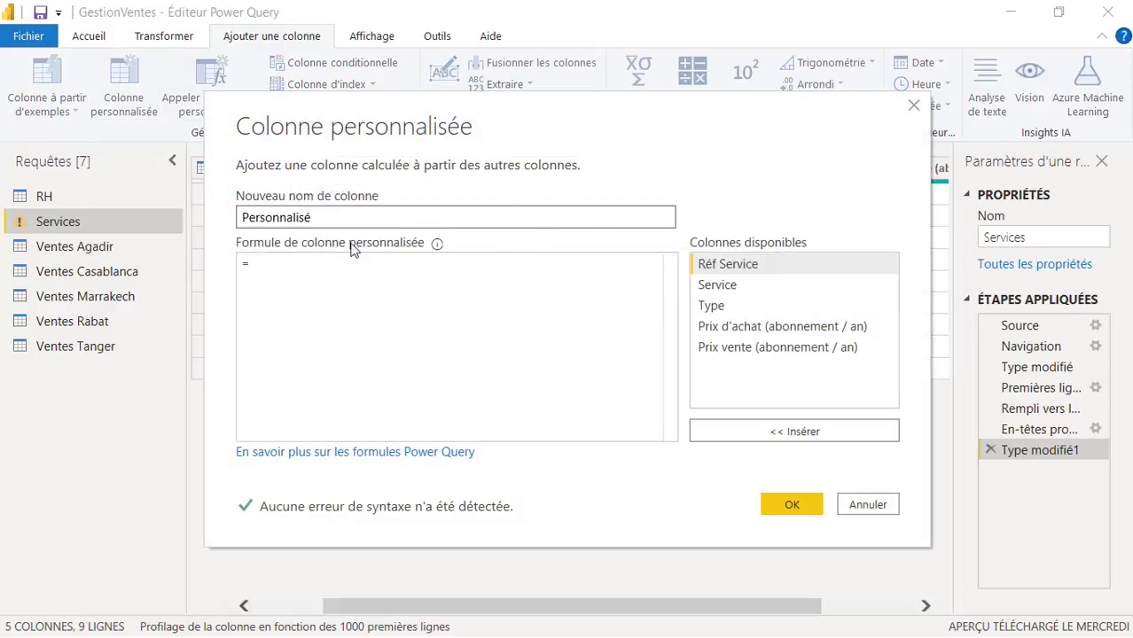
pyautogui.moveTo(321, 217); pyautogui.dragTo(131, 222)
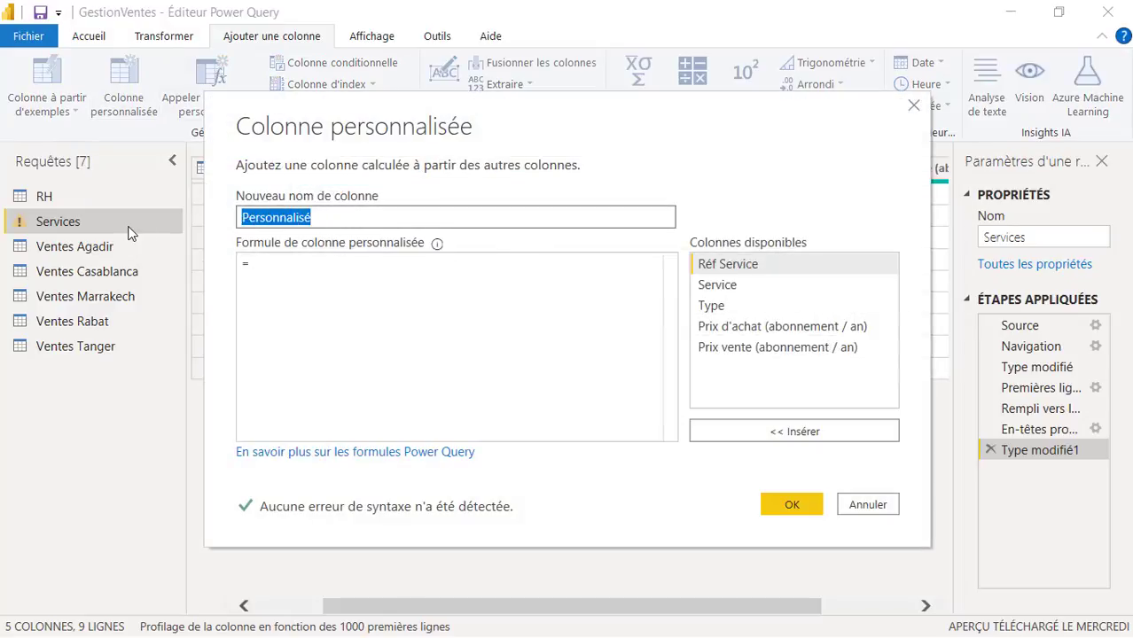
pyautogui.write('Service-Type')
# - Set the custom column's formula to [Service]&"-"&[Type] and create the column
pyautogui.click(306, 262)
pyautogui.click(727, 287)
pyautogui.doubleClick(725, 289)
pyautogui.write('&')
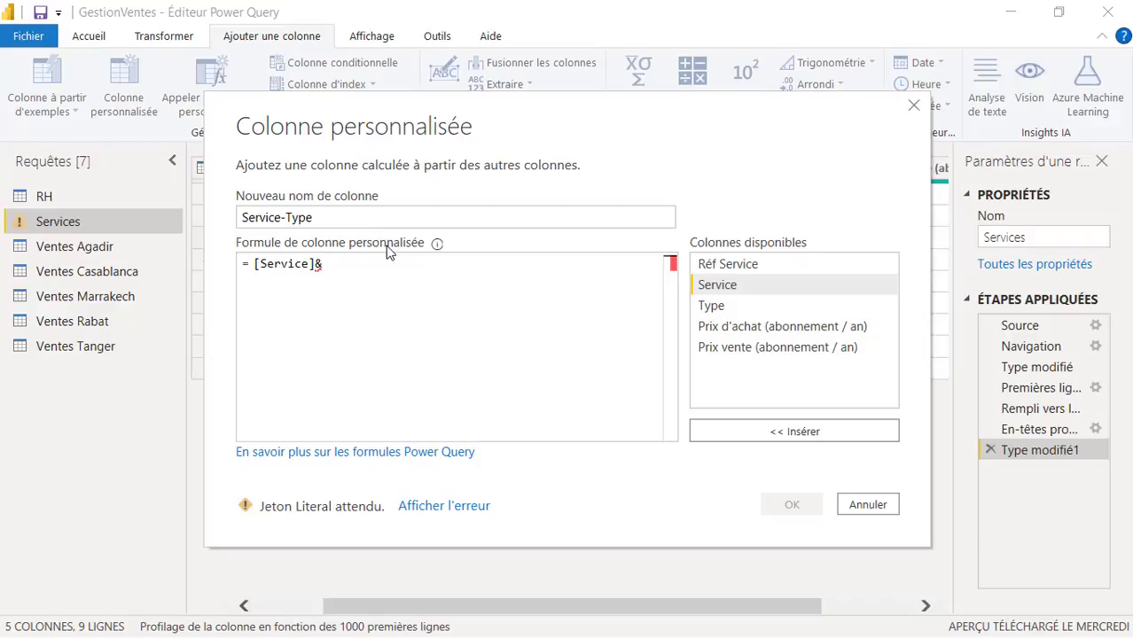
pyautogui.write('"-"')
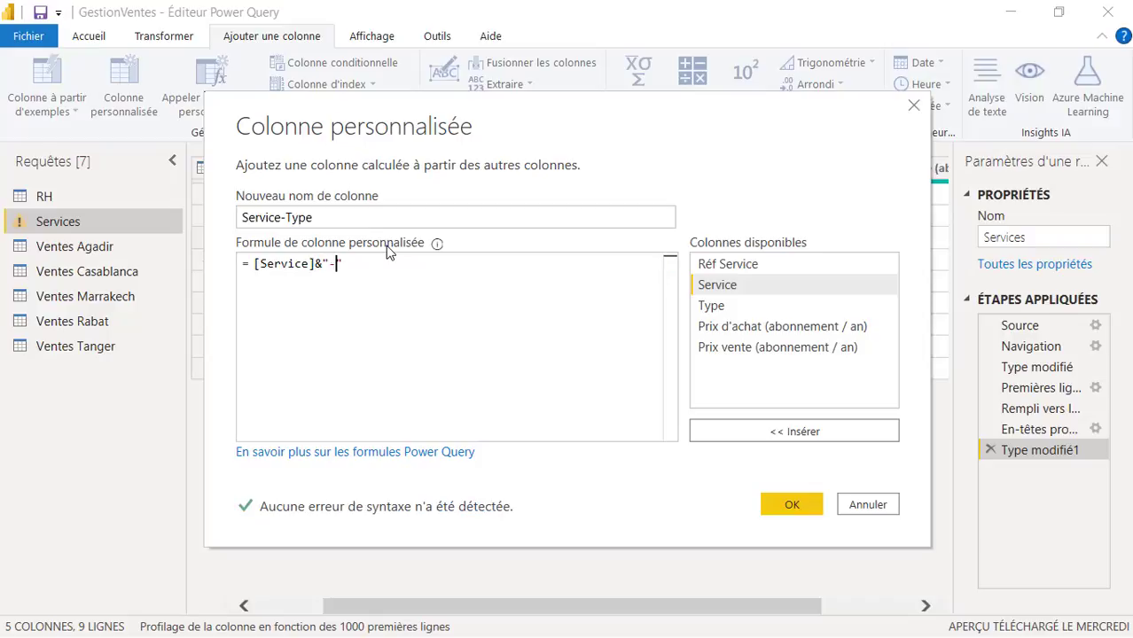
pyautogui.write('&')
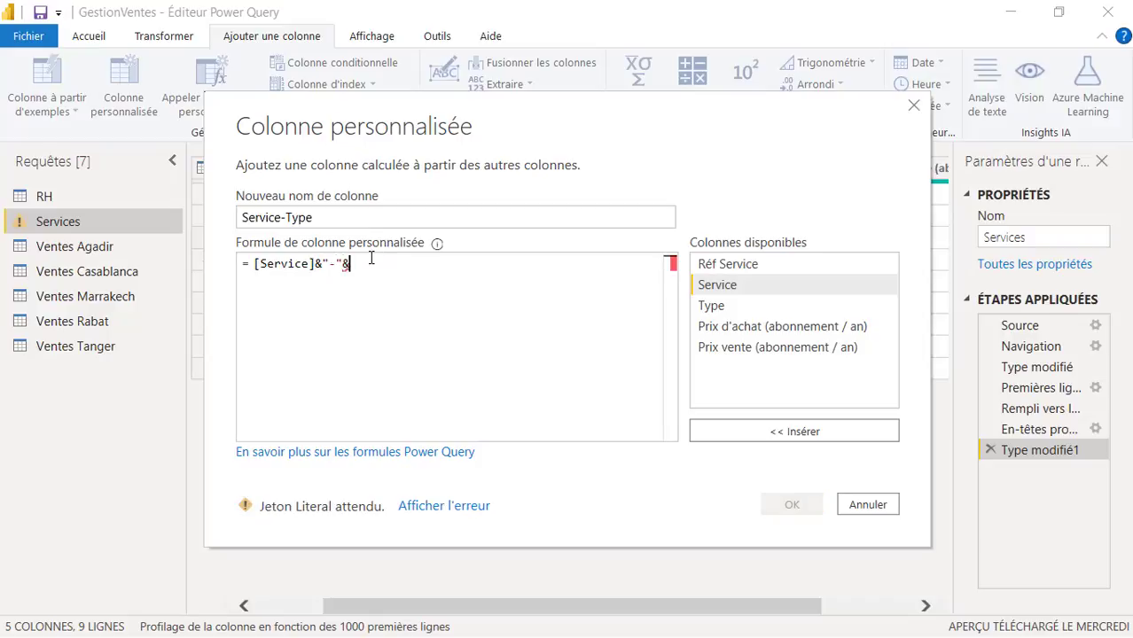
pyautogui.doubleClick(727, 310)
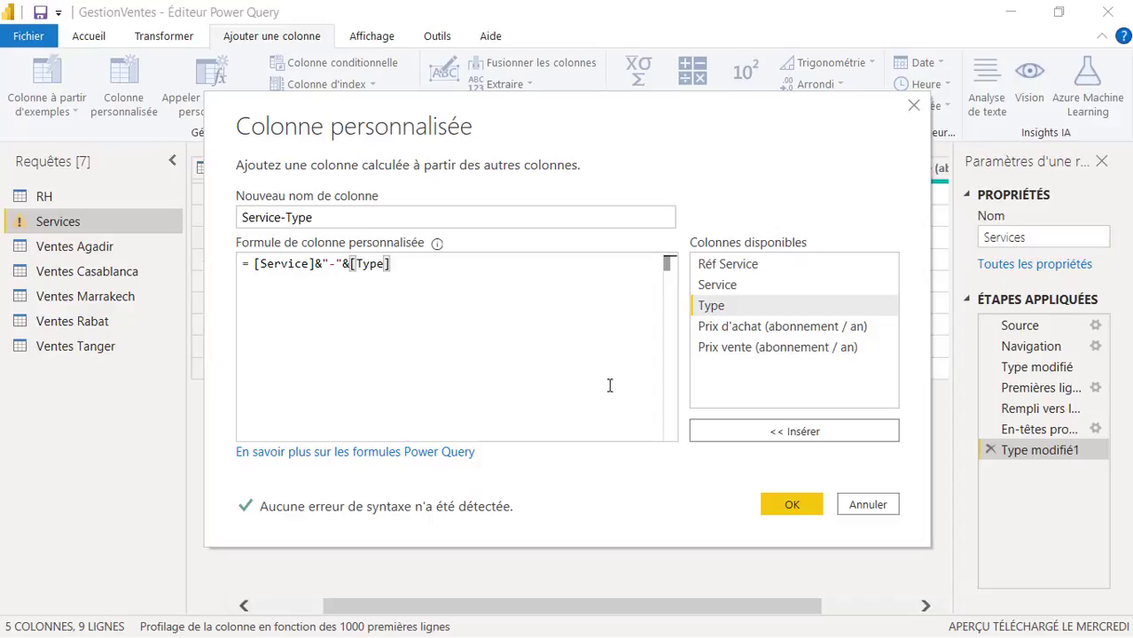
pyautogui.click(790, 501)
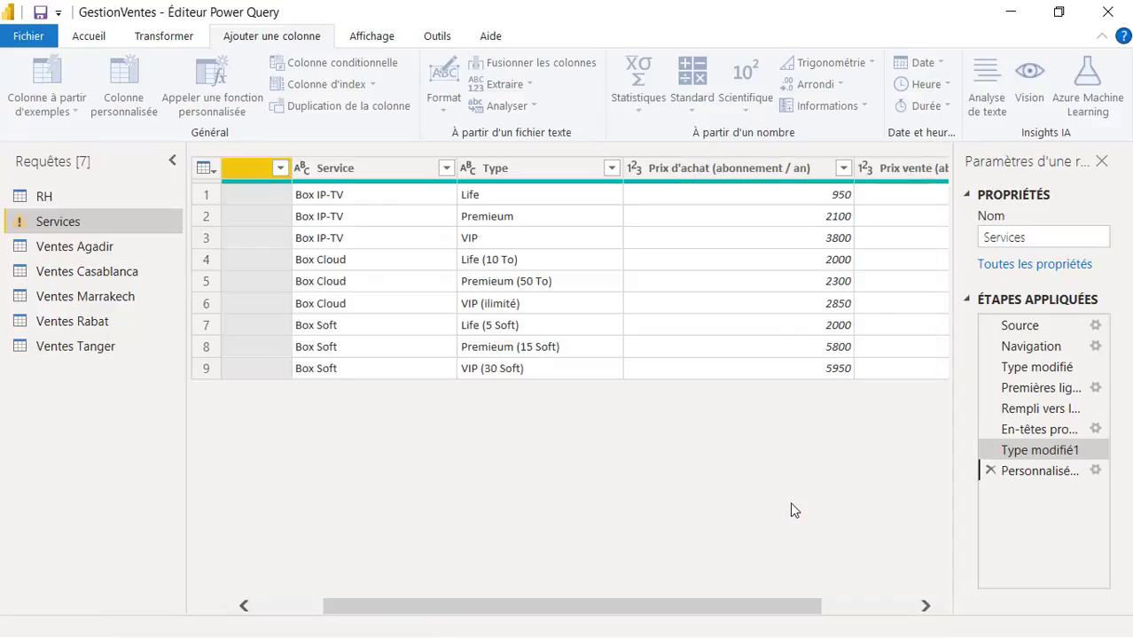
# - Save the GestionVentes file and apply the pending query changes
pyautogui.moveTo(551, 607); pyautogui.dragTo(658, 595)
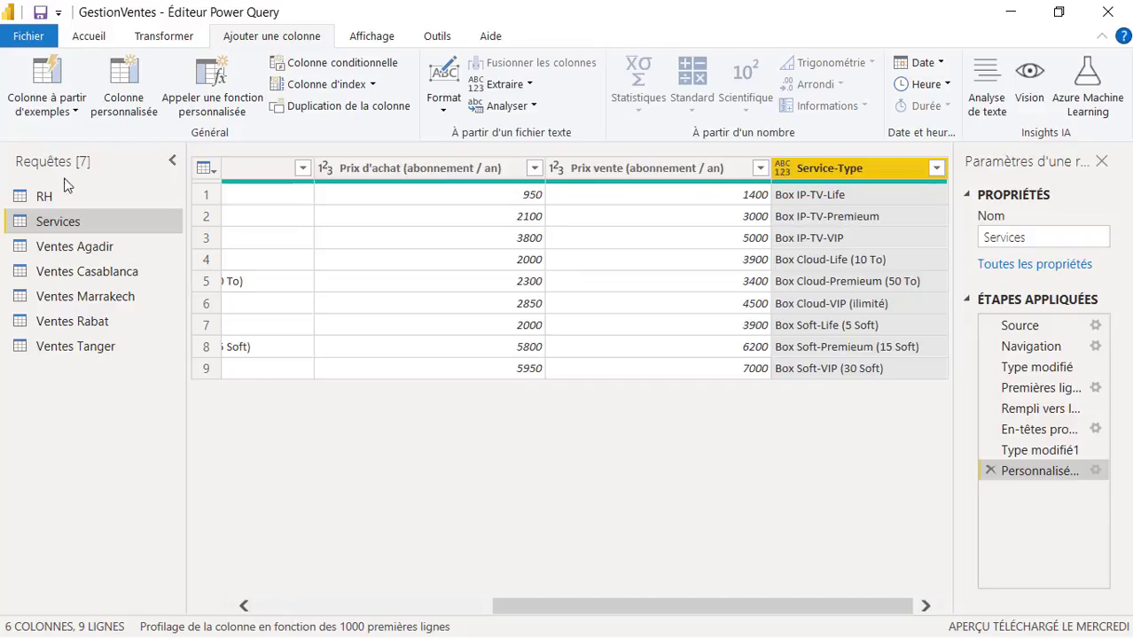
pyautogui.click(40, 12)
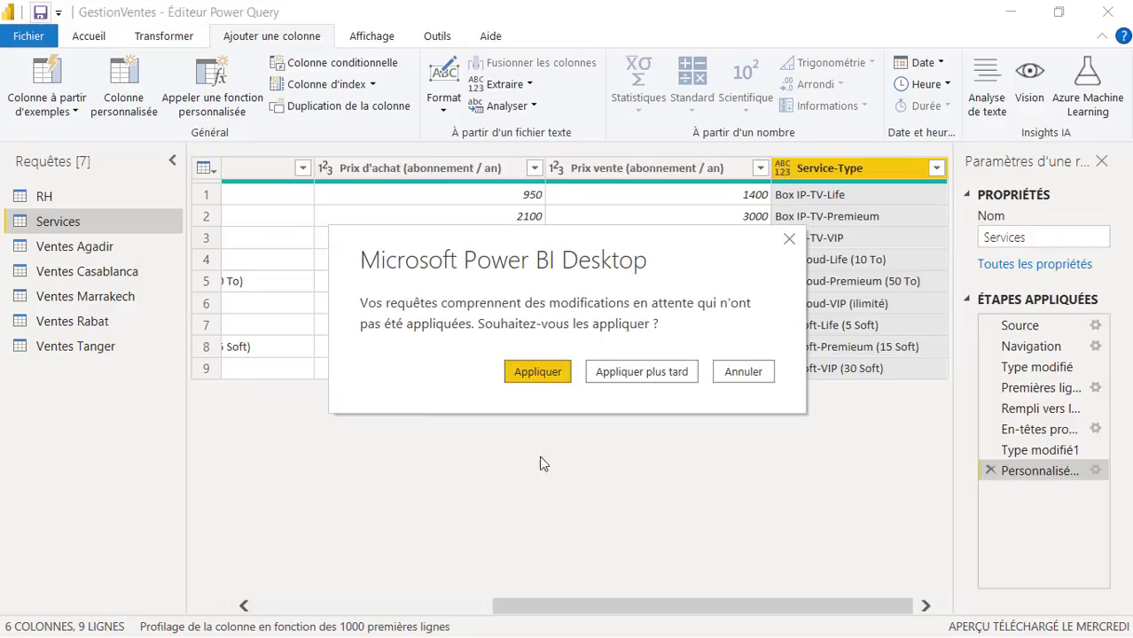
pyautogui.click(542, 372)
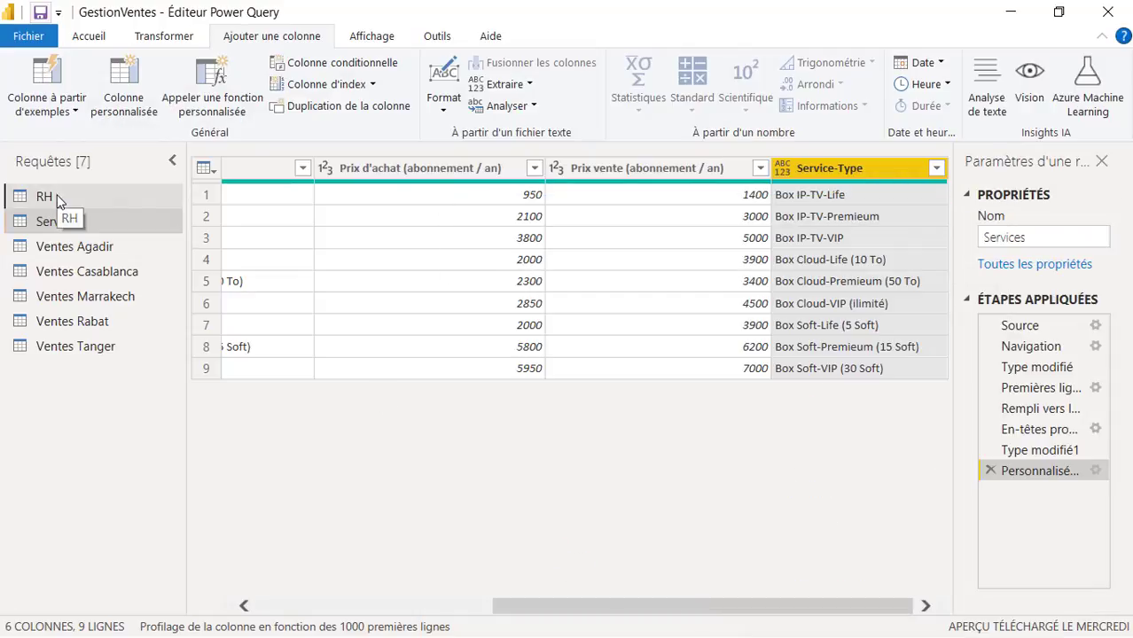
# - Review the RH and Services tables and compare the column structure of the five city sales queries
pyautogui.click(57, 197)
pyautogui.click(58, 221)
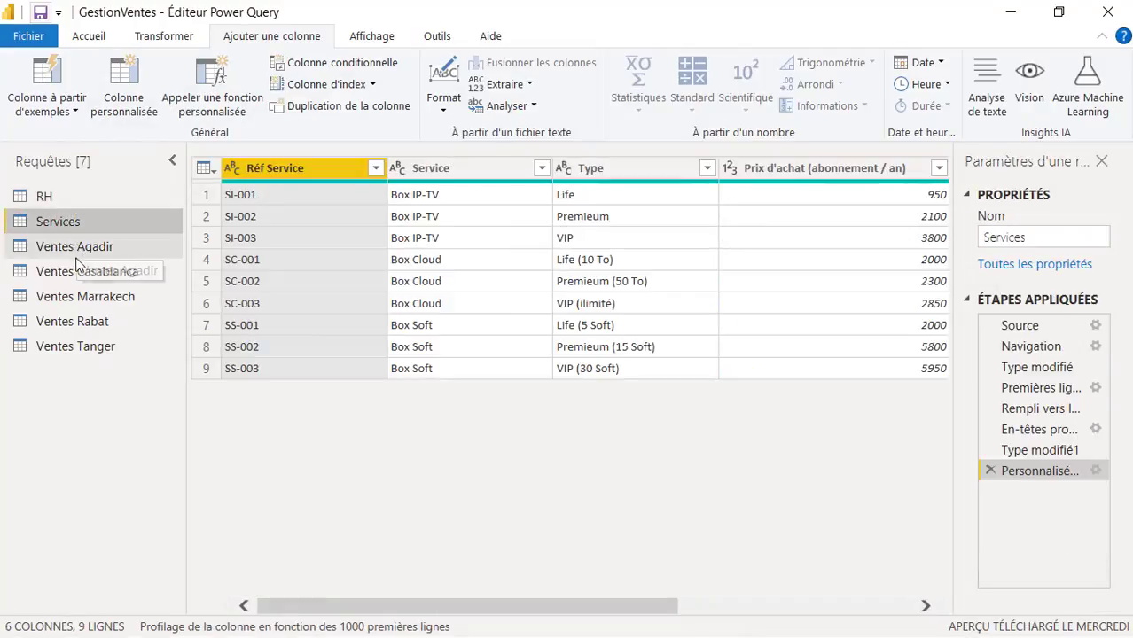
pyautogui.click(77, 255)
pyautogui.click(80, 275)
pyautogui.click(81, 299)
pyautogui.click(80, 321)
pyautogui.click(80, 349)
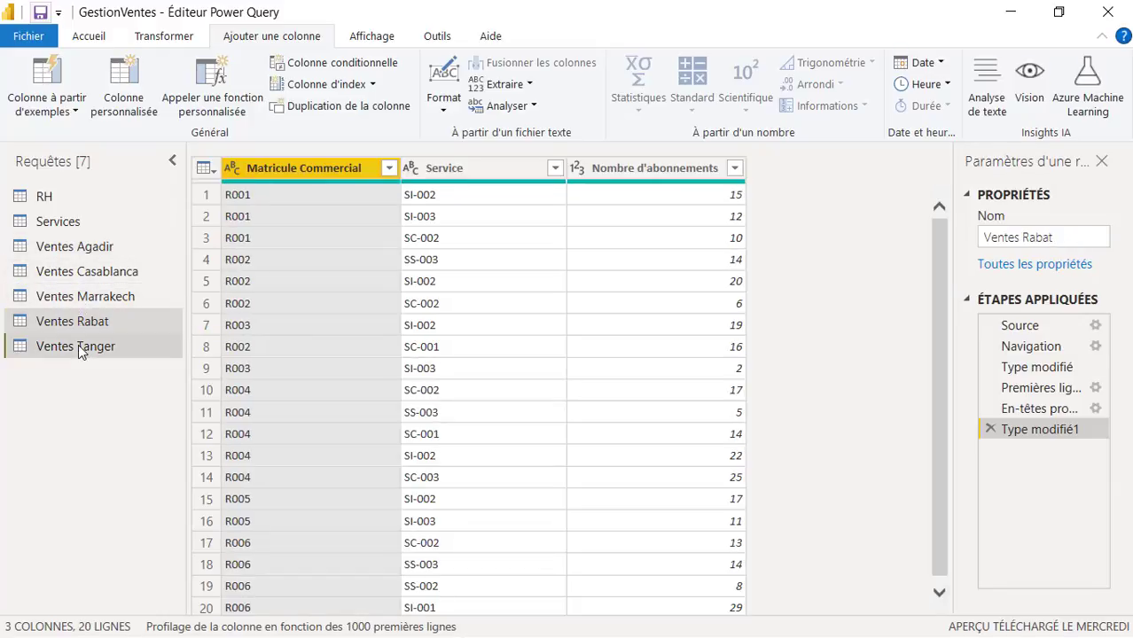
pyautogui.click(109, 251)
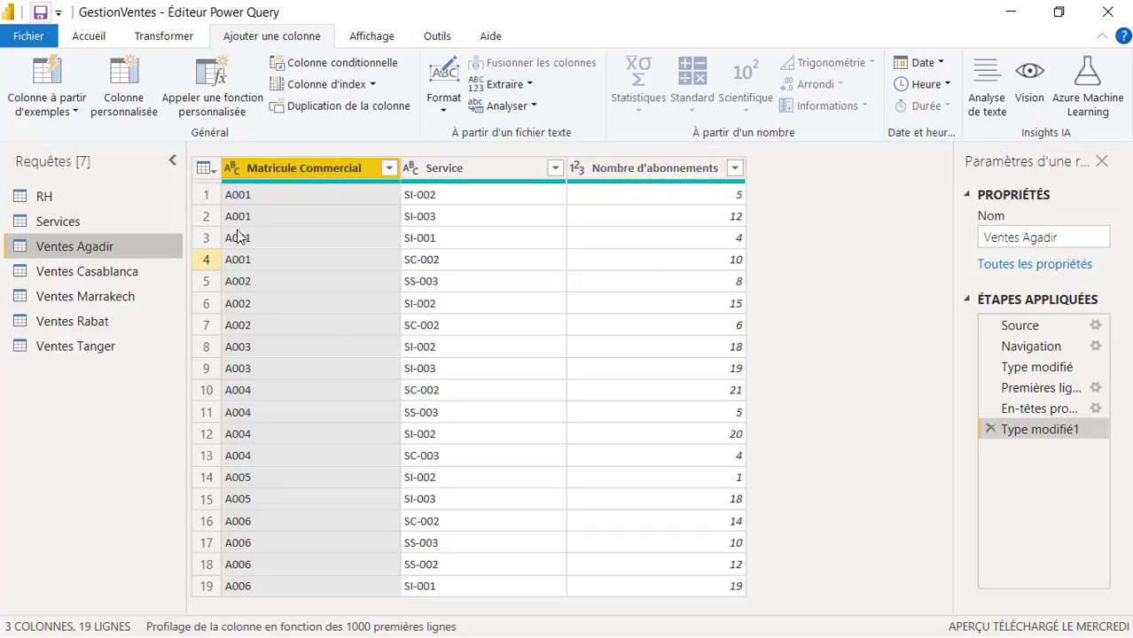
pyautogui.click(96, 271)
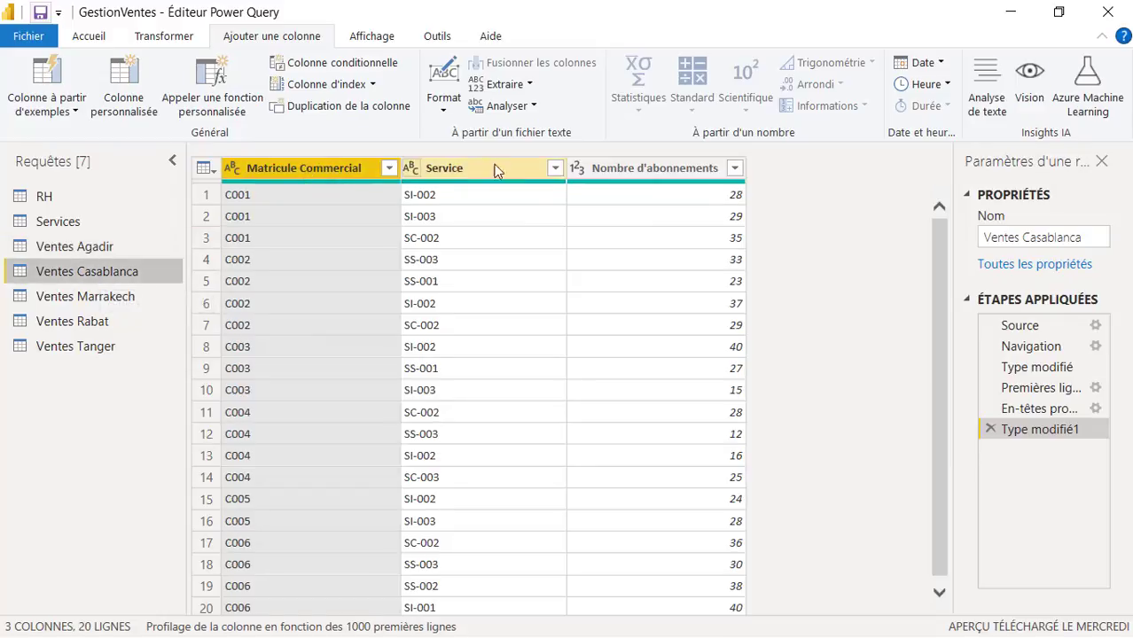
# - Check the columns of the Ventes Marrakech, Ventes Rabat and Ventes Tanger queries
pyautogui.click(117, 298)
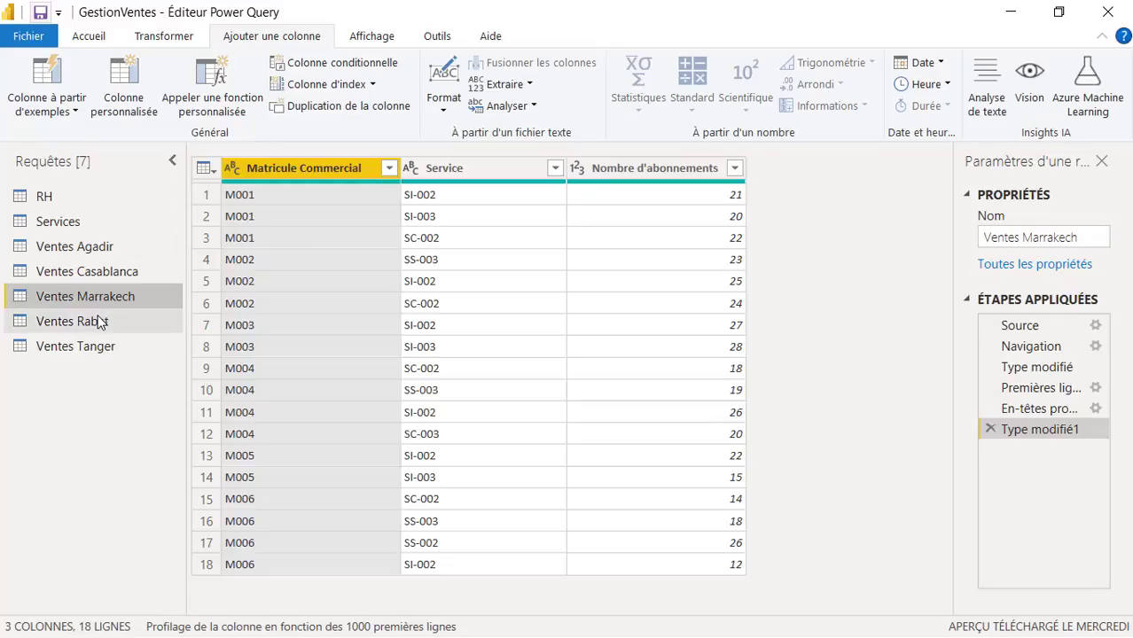
pyautogui.click(98, 324)
pyautogui.click(84, 346)
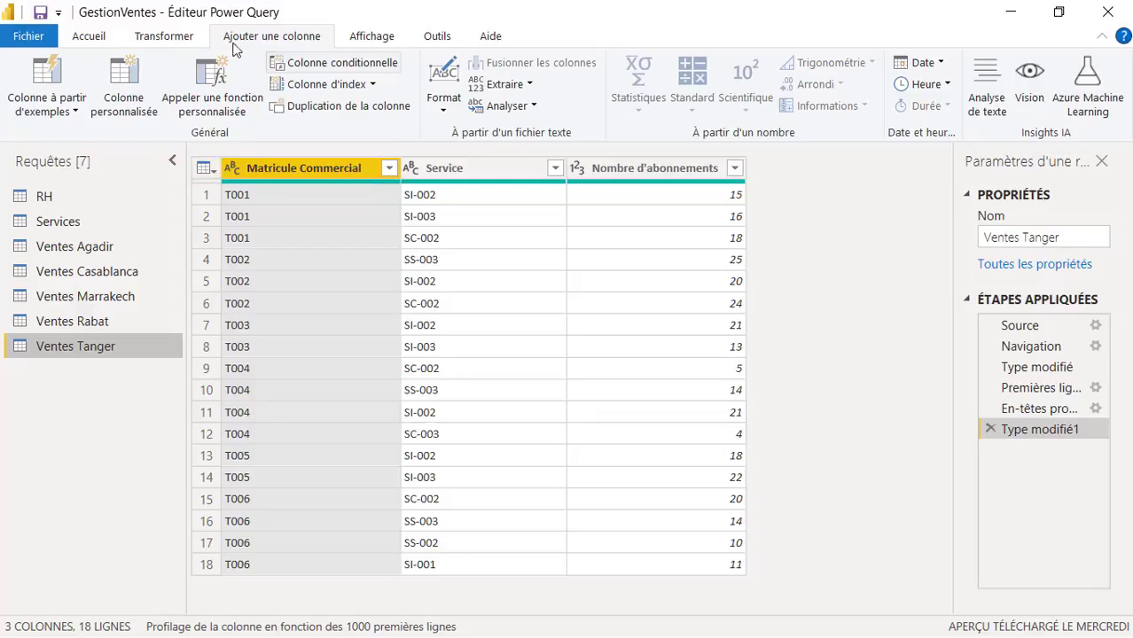
# - Append Ventes Tanger, Ventes Agadir, Ventes Casablanca, Ventes Marrakech and Ventes Rabat as a new query, using the option for at least three tables
pyautogui.click(85, 40)
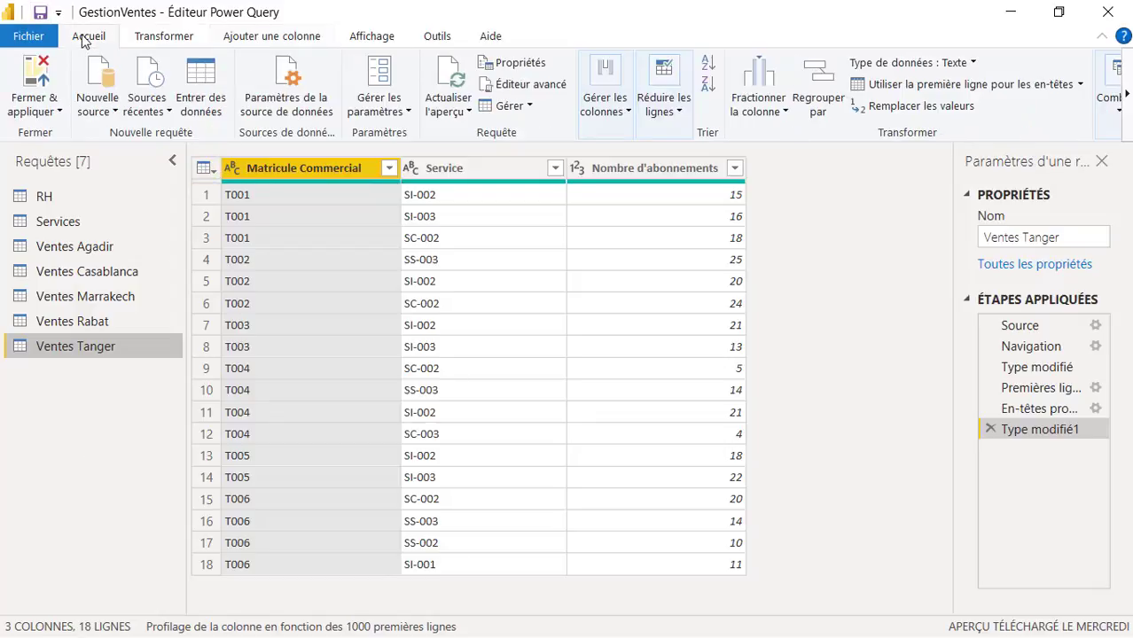
pyautogui.click(1126, 94)
pyautogui.click(956, 106)
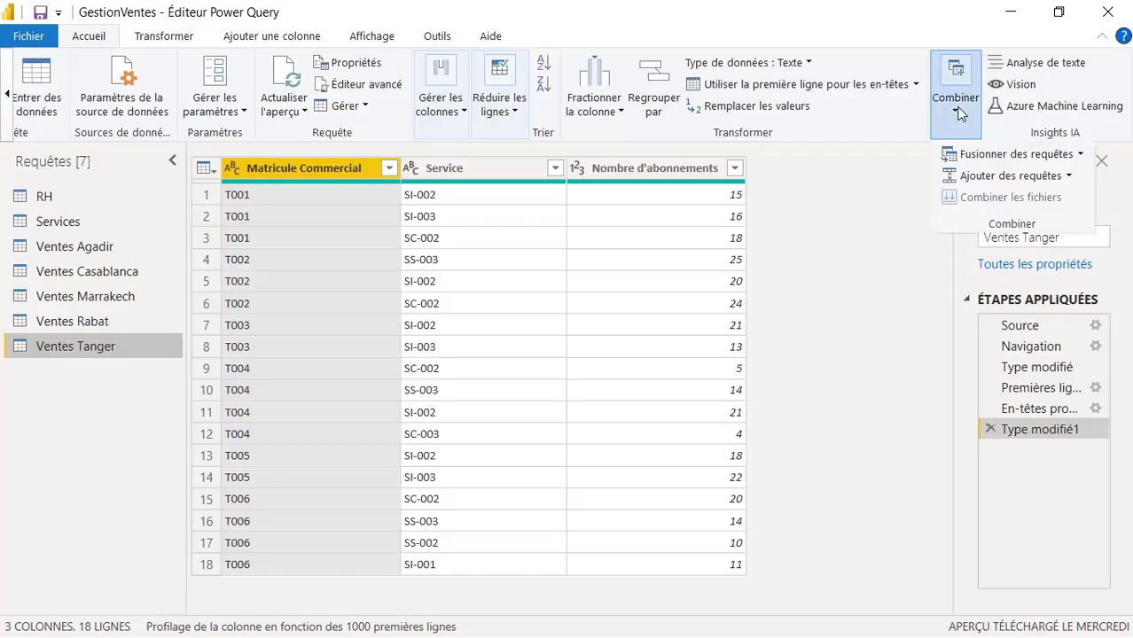
pyautogui.click(1069, 177)
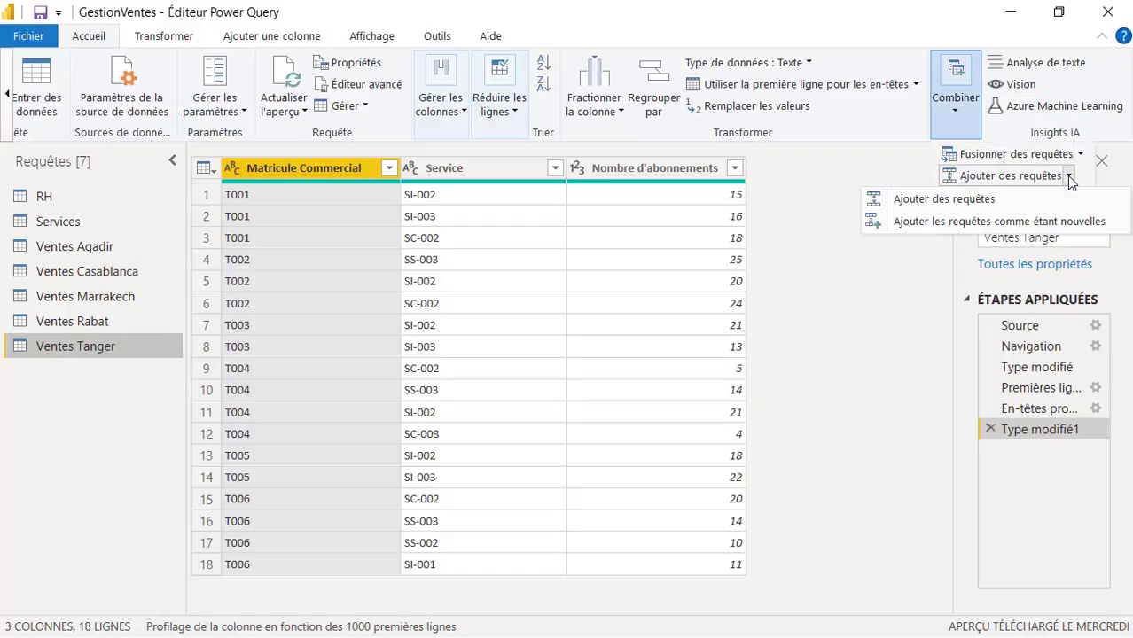
pyautogui.click(968, 227)
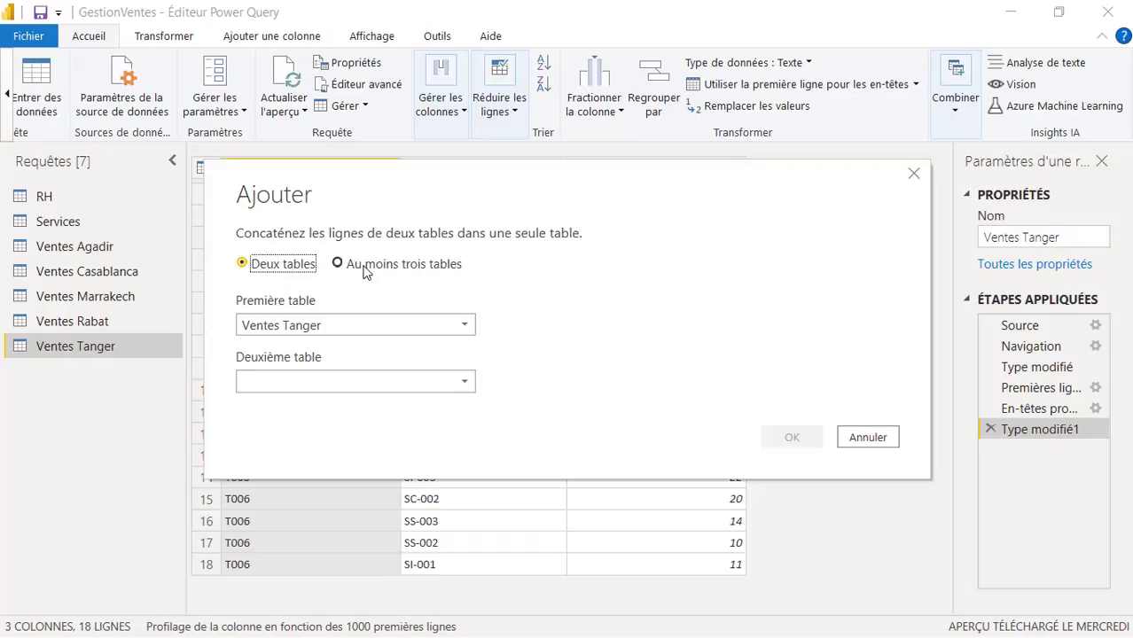
pyautogui.click(402, 268)
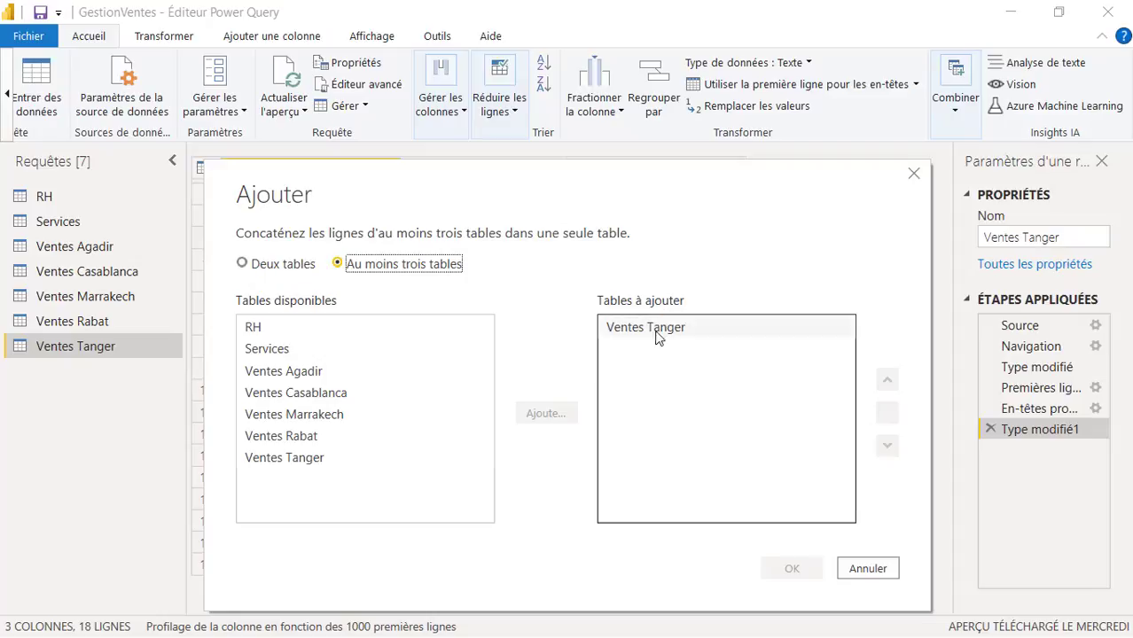
pyautogui.click(302, 371)
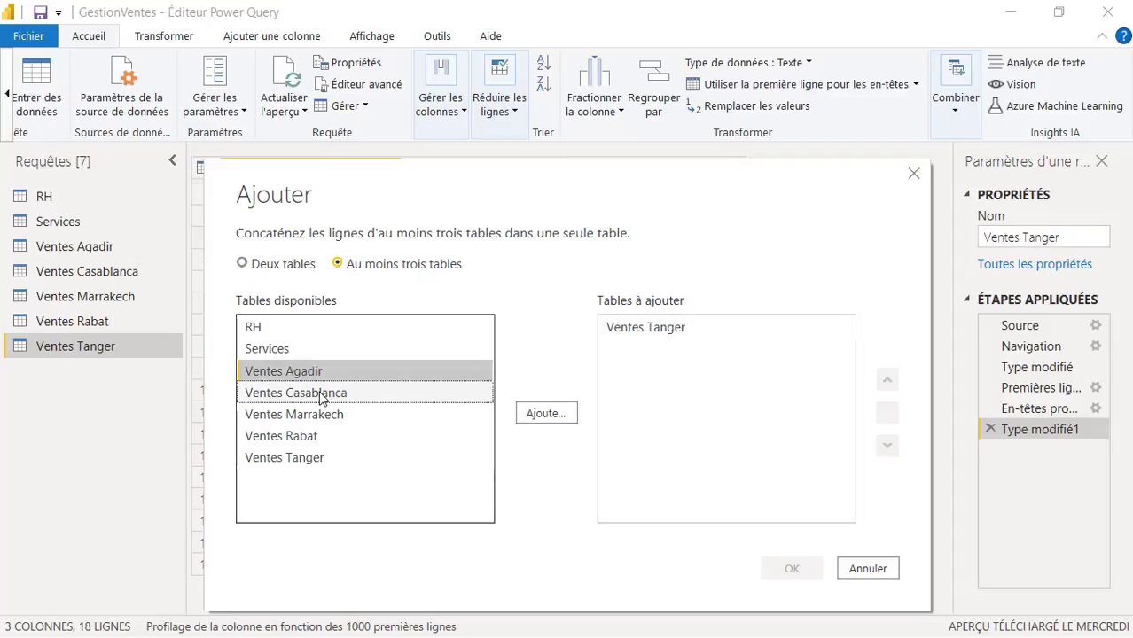
pyautogui.keyDown('ctrl'); pyautogui.click(319, 398); pyautogui.keyUp('ctrl')
pyautogui.keyDown('ctrl'); pyautogui.click(303, 416); pyautogui.keyUp('ctrl')
pyautogui.keyDown('ctrl'); pyautogui.click(298, 437); pyautogui.keyUp('ctrl')
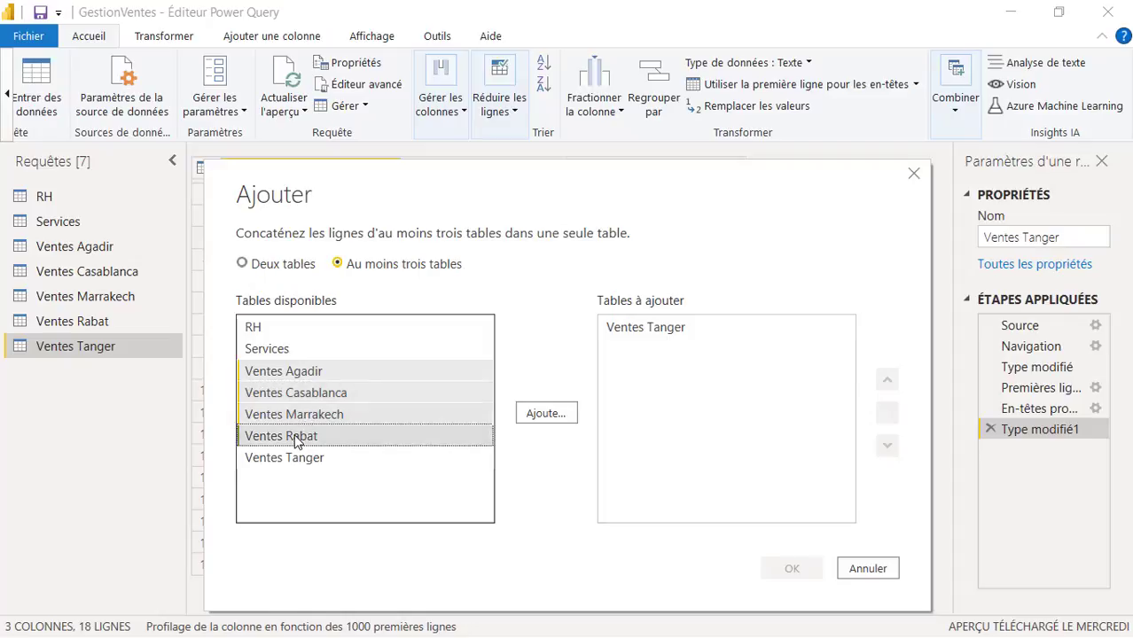
pyautogui.click(548, 414)
pyautogui.click(798, 565)
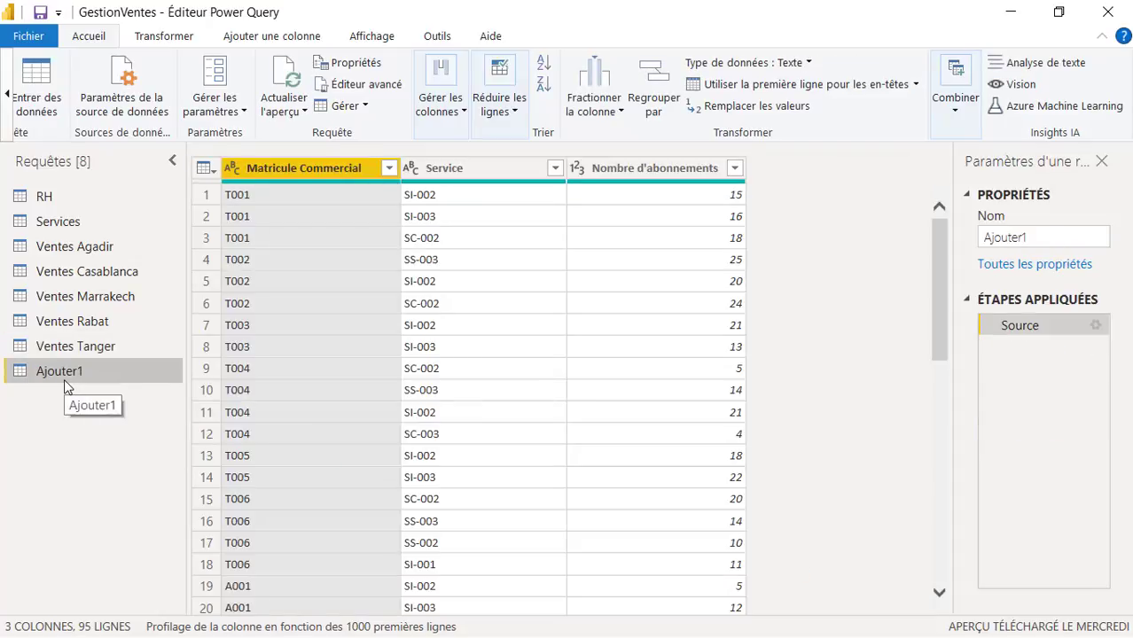
# - Rename the appended query as Ventes and look through its rows to the end
pyautogui.rightClick(72, 374)
pyautogui.click(142, 364)
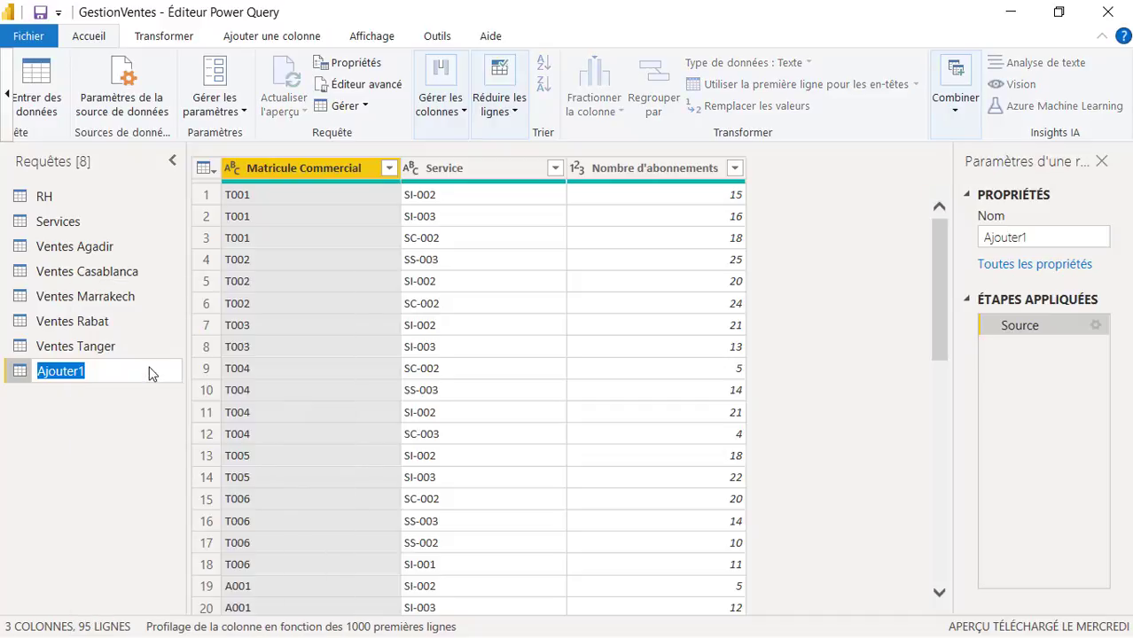
pyautogui.write('Ventes')
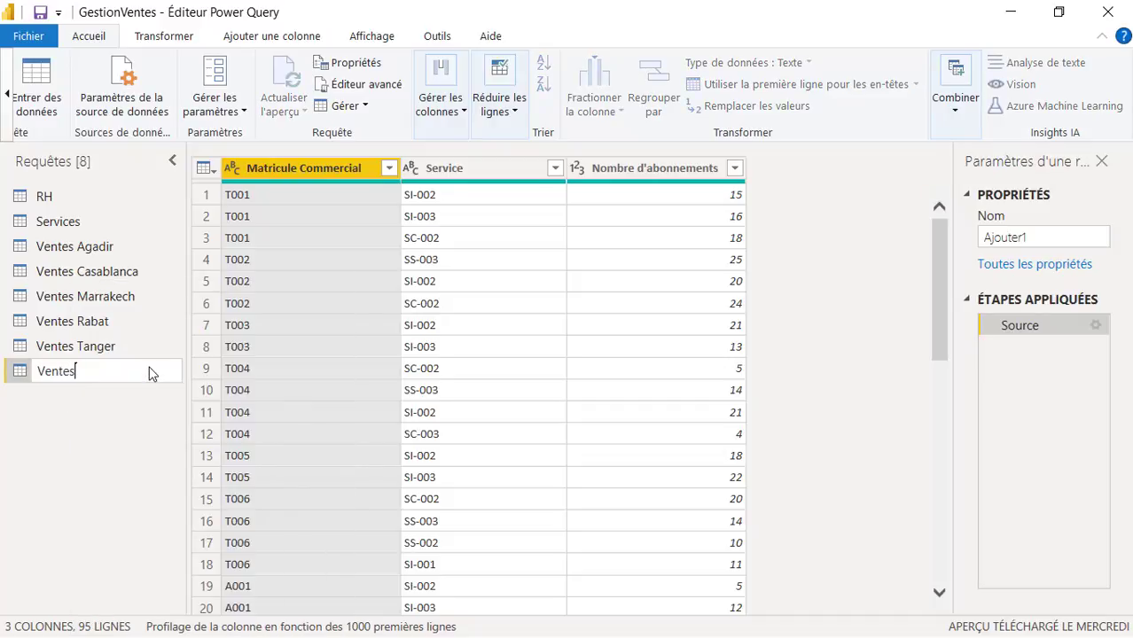
pyautogui.press('Return')
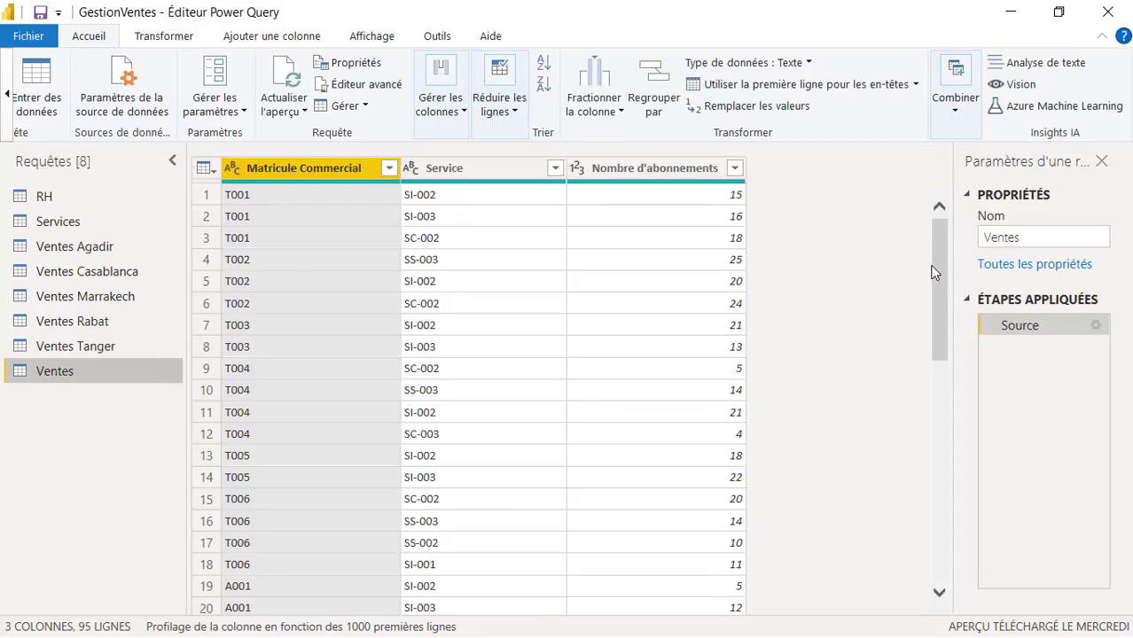
pyautogui.moveTo(942, 279); pyautogui.dragTo(936, 581)
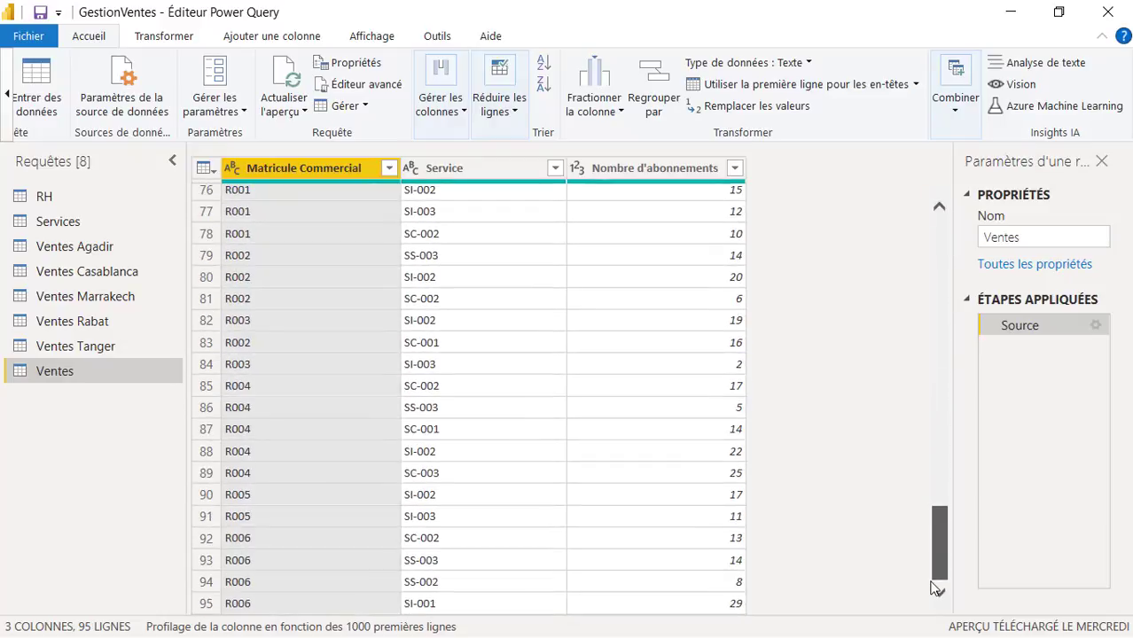
# - Start adding a column from examples to the RH query, based on all its columns
pyautogui.click(67, 197)
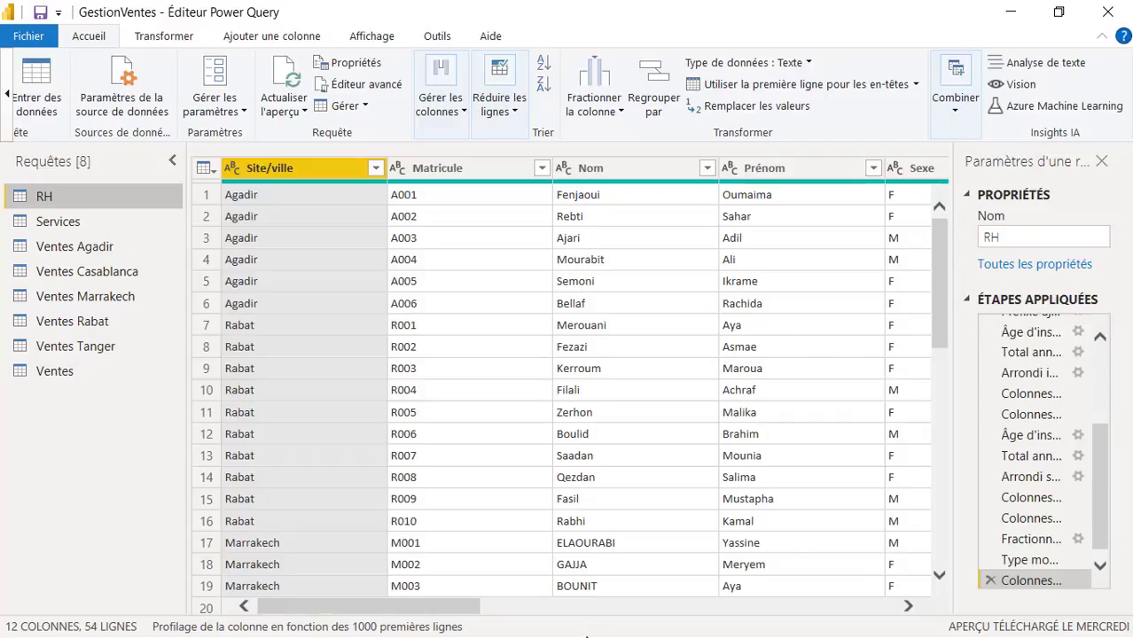
pyautogui.moveTo(410, 613); pyautogui.dragTo(438, 608)
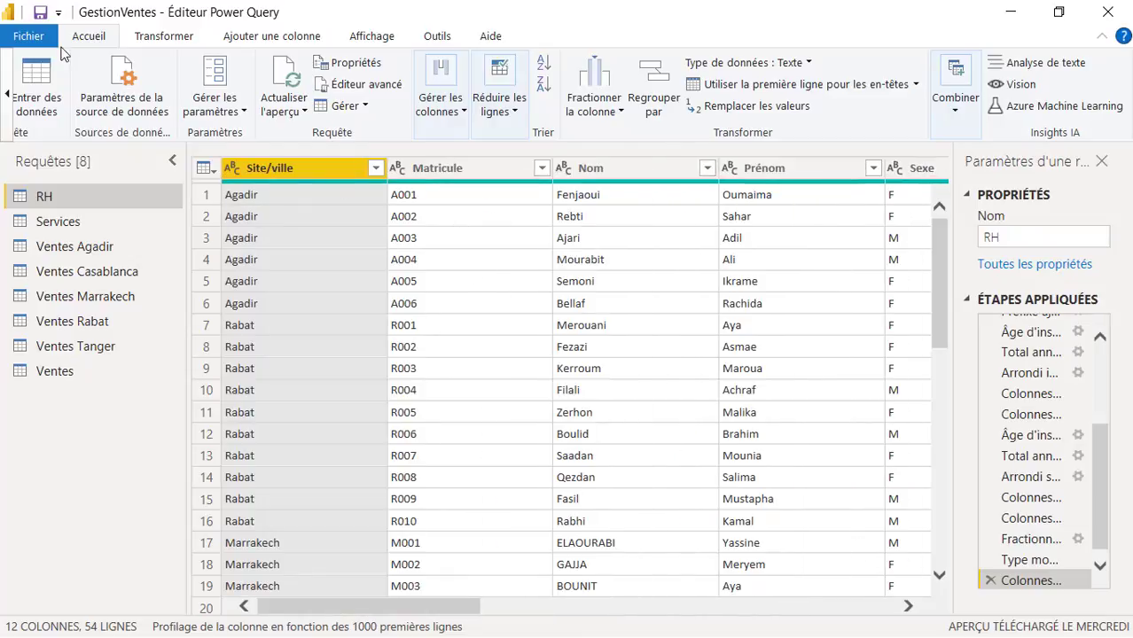
pyautogui.click(6, 94)
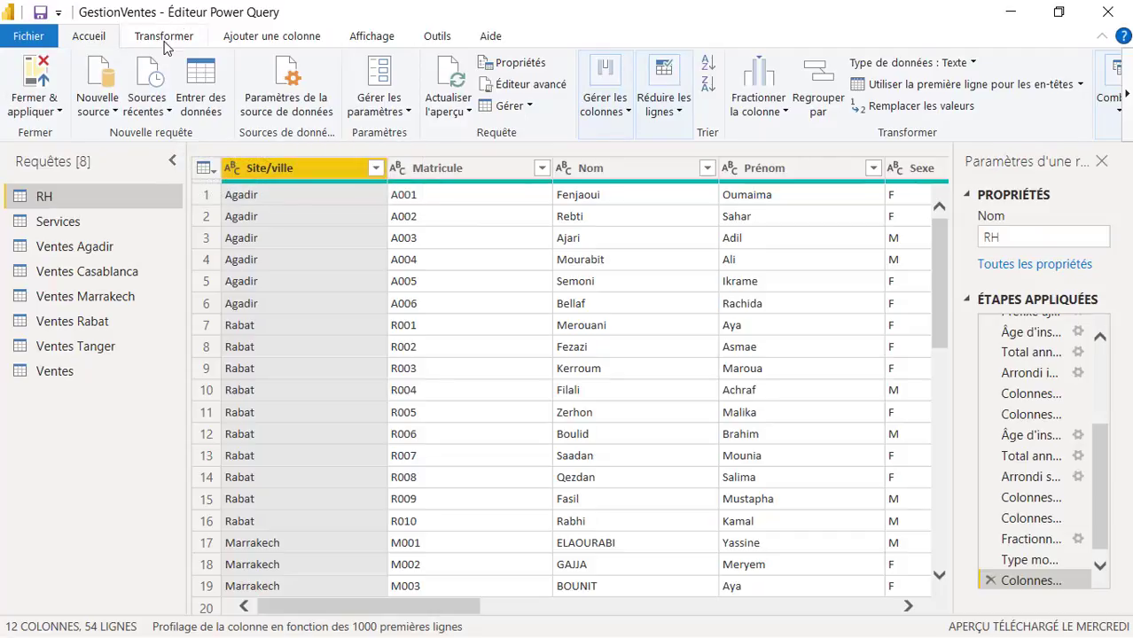
pyautogui.click(273, 37)
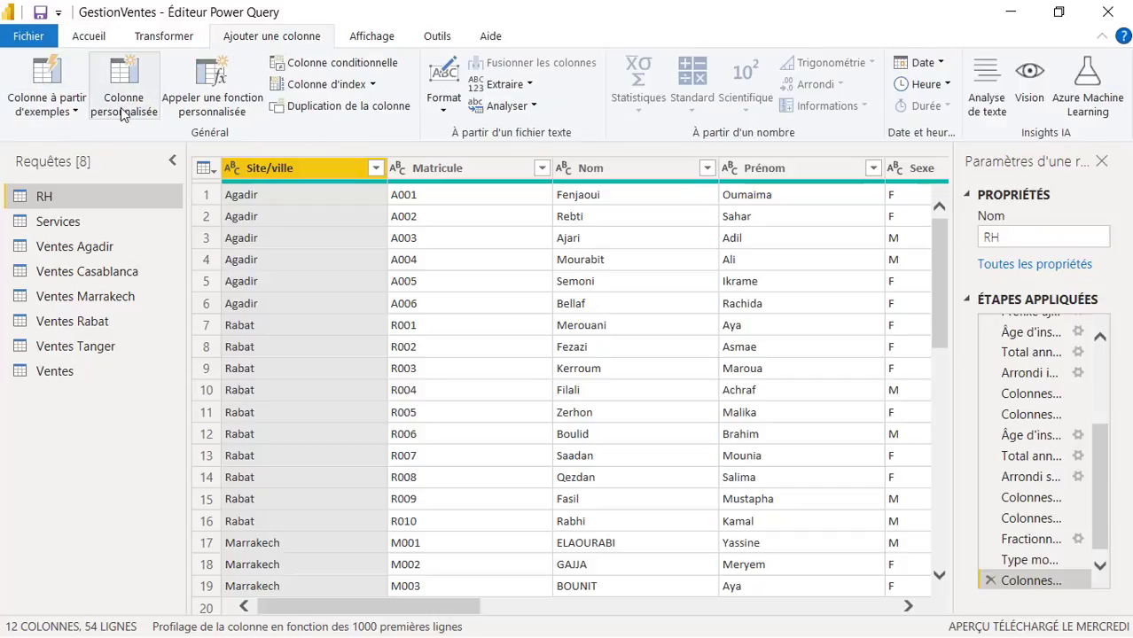
pyautogui.click(59, 115)
pyautogui.click(55, 71)
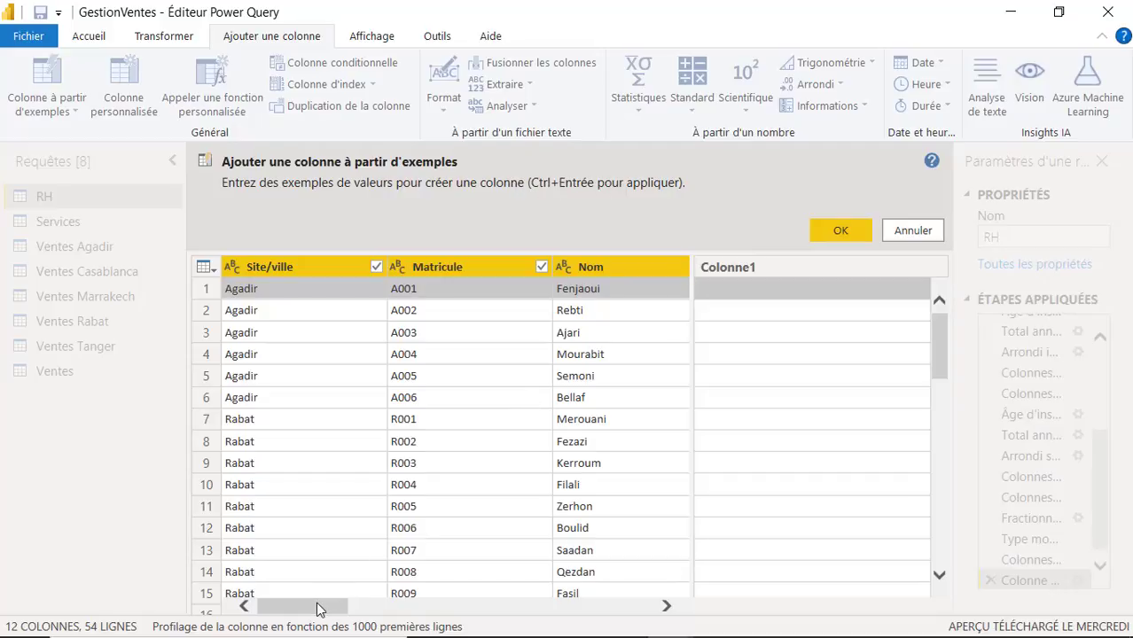
# - Enter a first-row example made of the first three letters of the last name and of the first name
pyautogui.moveTo(317, 609); pyautogui.dragTo(385, 609)
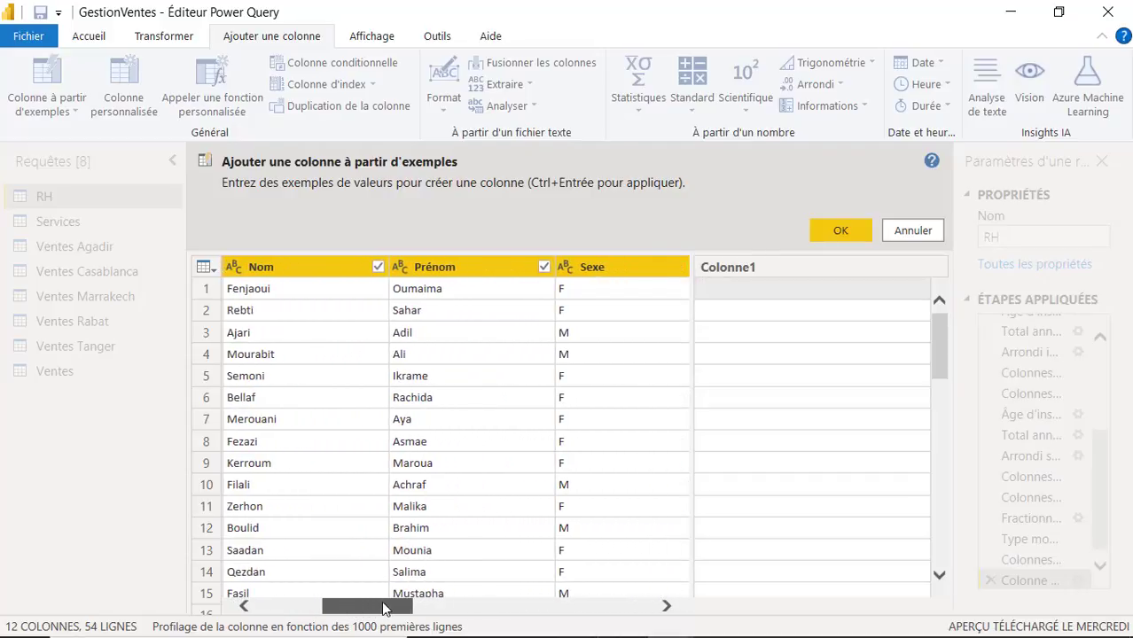
pyautogui.click(724, 289)
pyautogui.write('Fe')
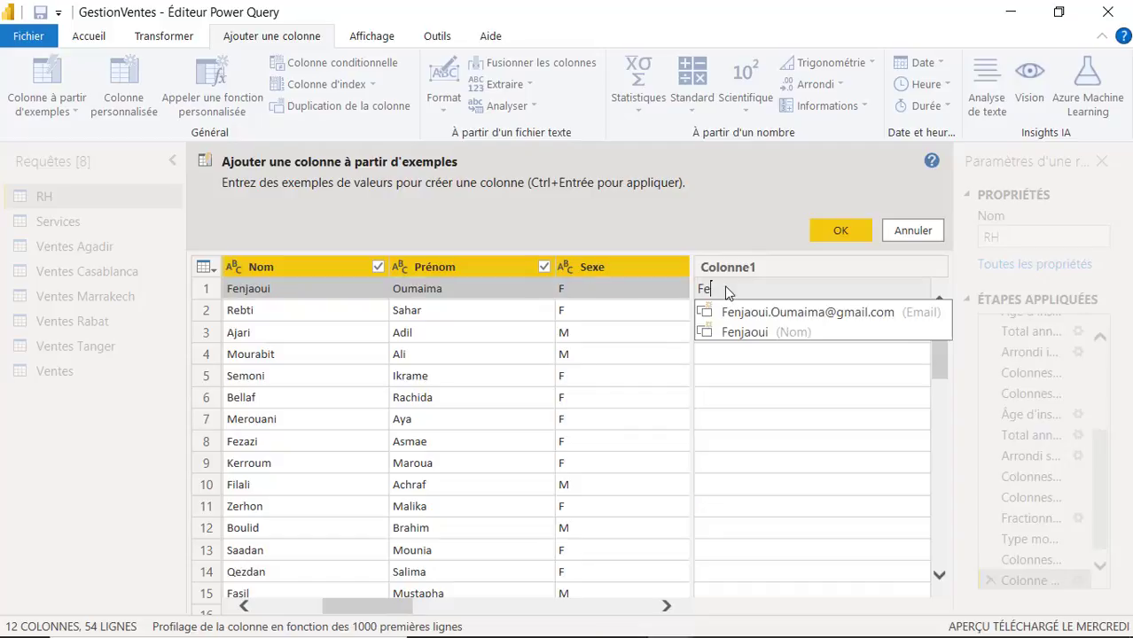
pyautogui.write('nO')
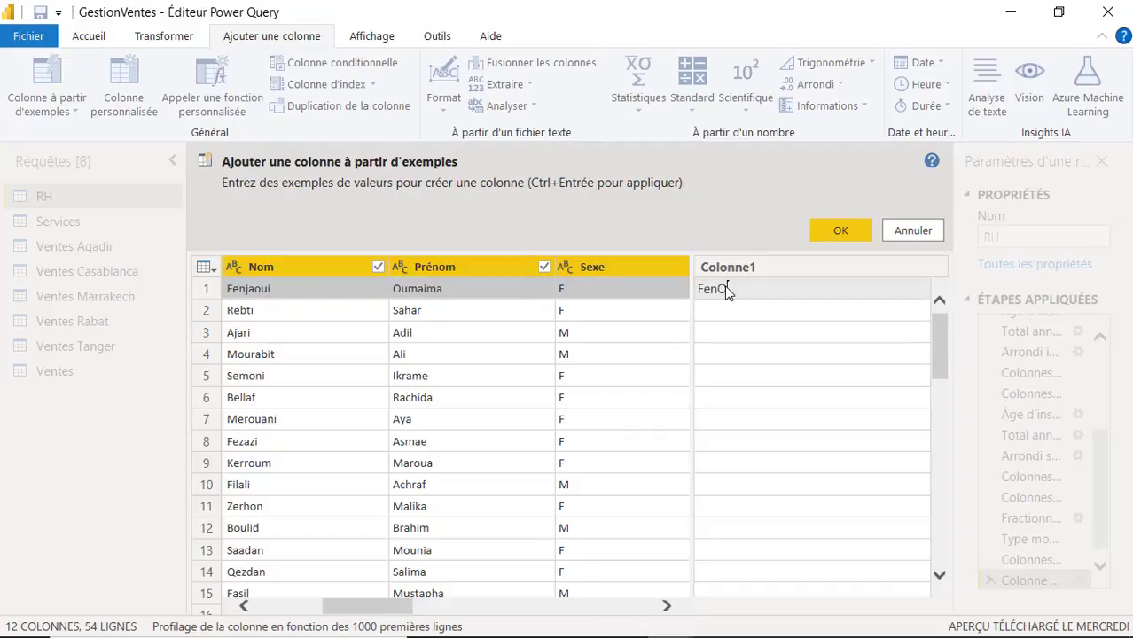
pyautogui.write('um')
pyautogui.moveTo(399, 608); pyautogui.dragTo(454, 608)
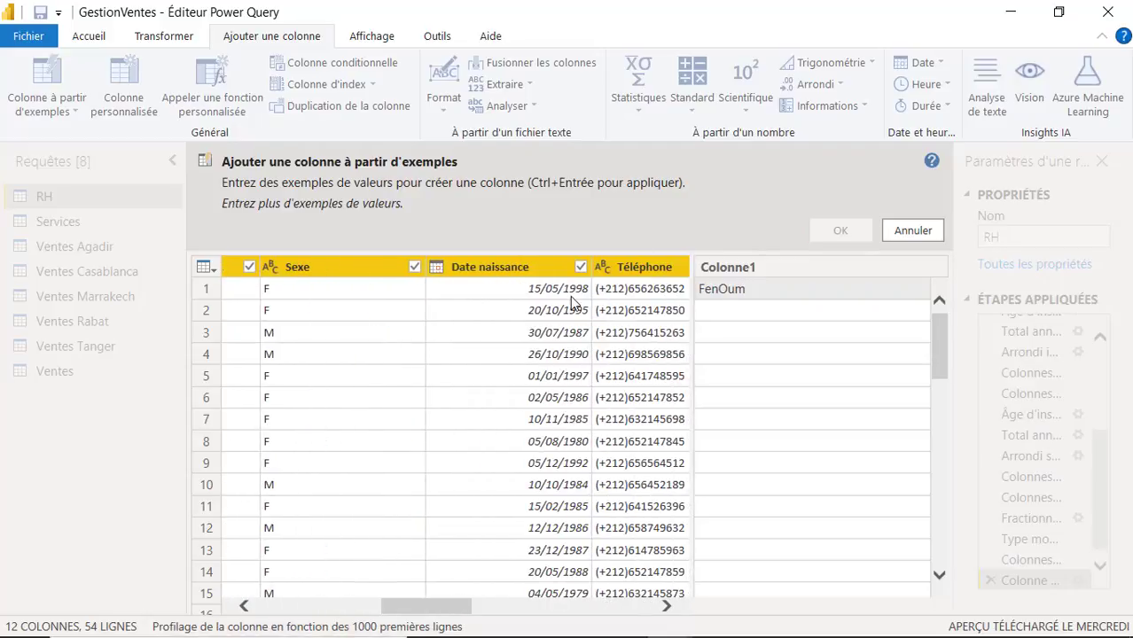
# - Replace the first-row example with three letters of the last name, three of the first name and the two-digit birth year
pyautogui.click(753, 289)
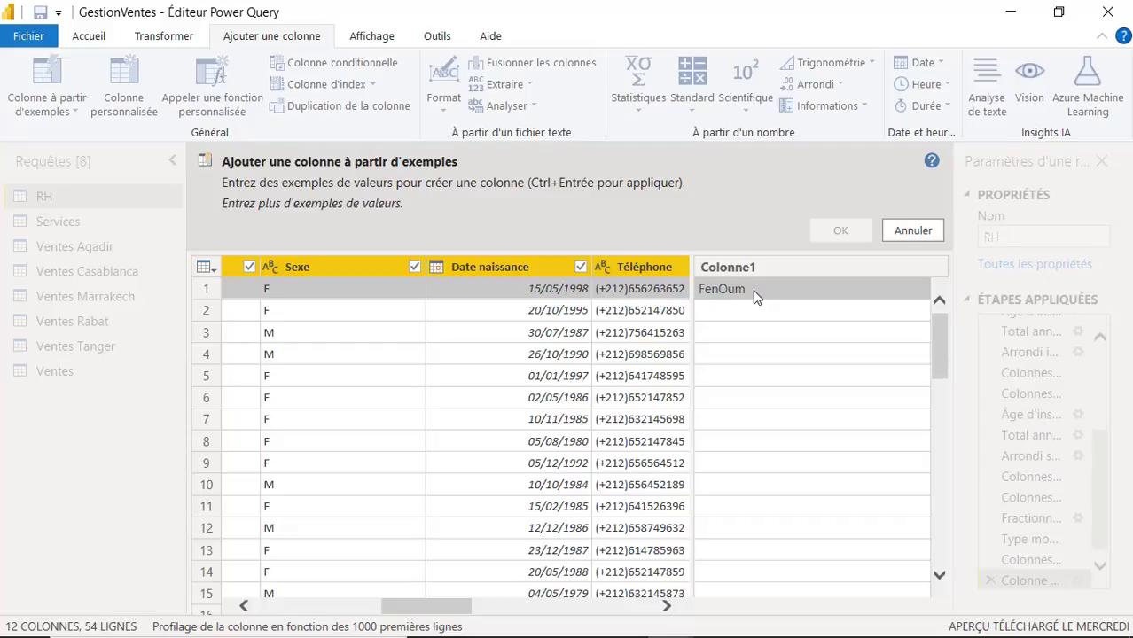
pyautogui.write('98')
pyautogui.press('BackSpace')
pyautogui.press('BackSpace')
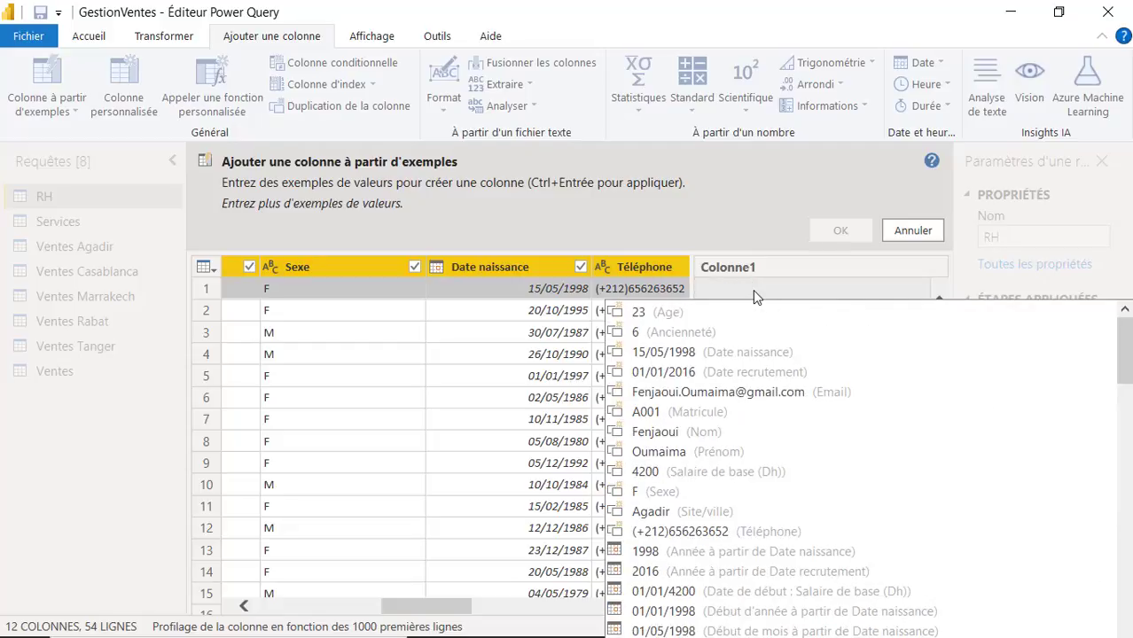
pyautogui.write('FenO')
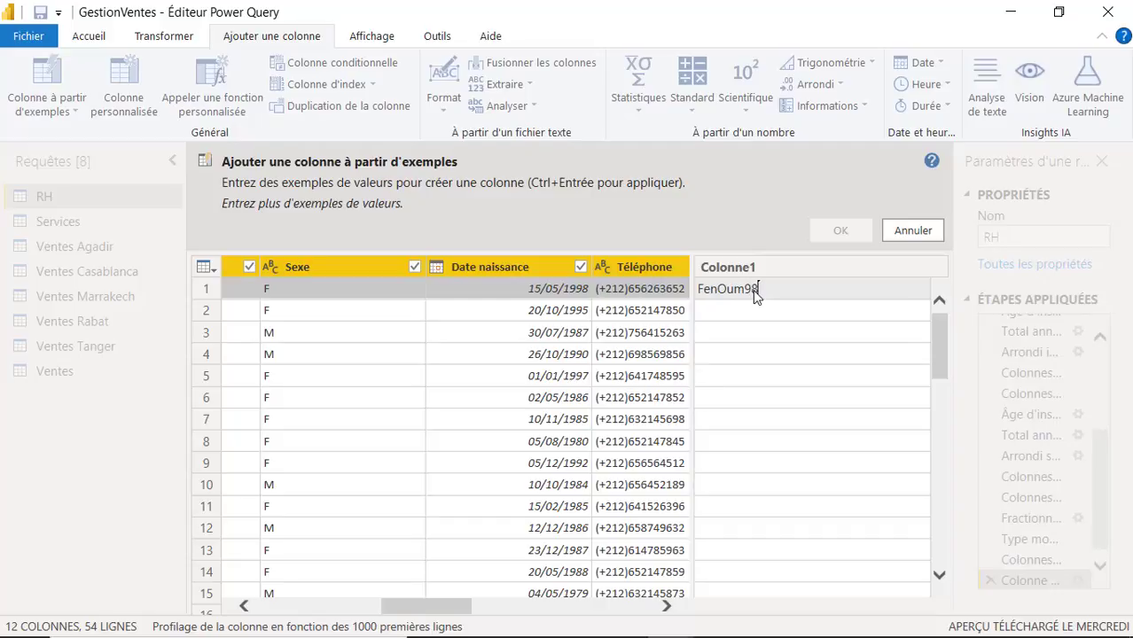
pyautogui.write('um98')
pyautogui.press('Return')
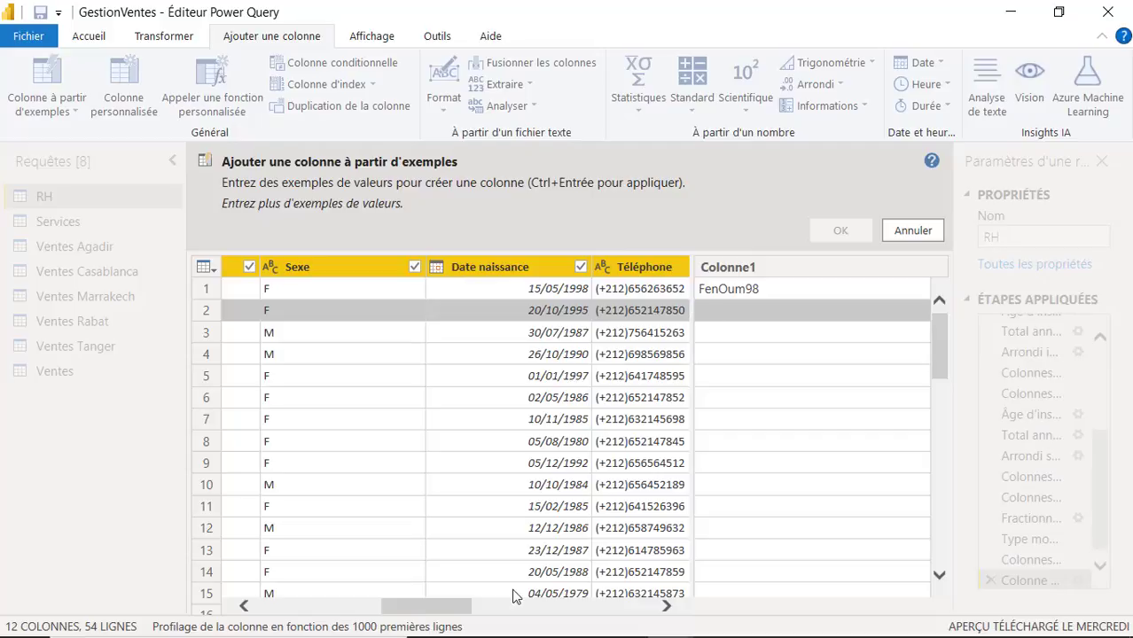
# - Enter the second row's example in the same last-name, first-name and birth-year pattern and create the column
pyautogui.moveTo(452, 611)
pyautogui.mouseDown()
pyautogui.moveTo(385, 613)
pyautogui.moveTo(431, 612)
pyautogui.mouseUp()
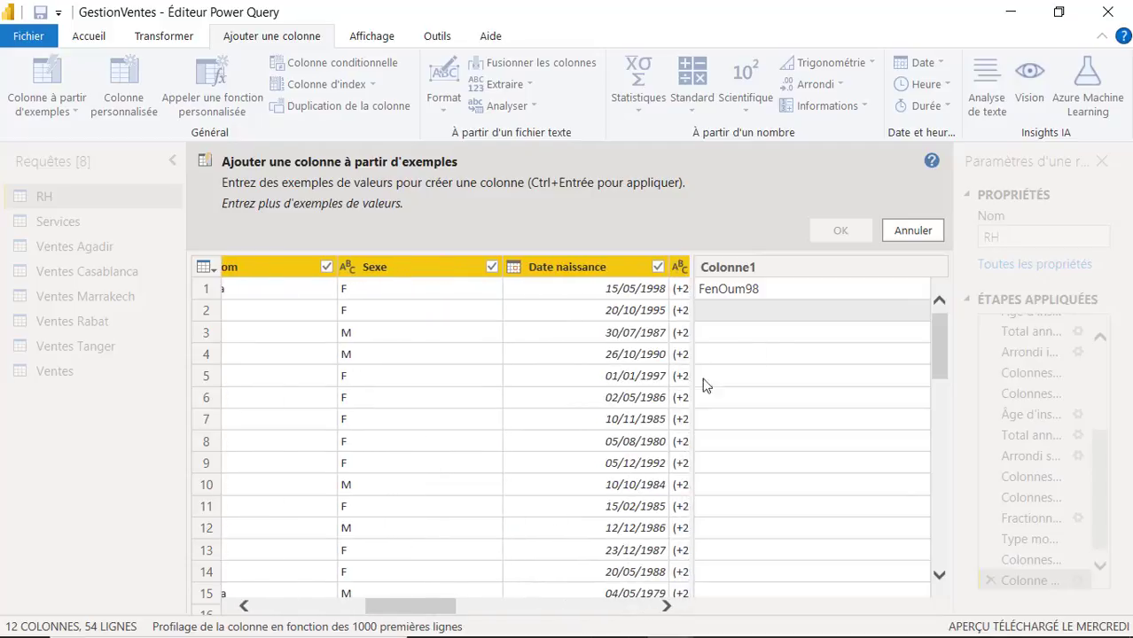
pyautogui.click(716, 310)
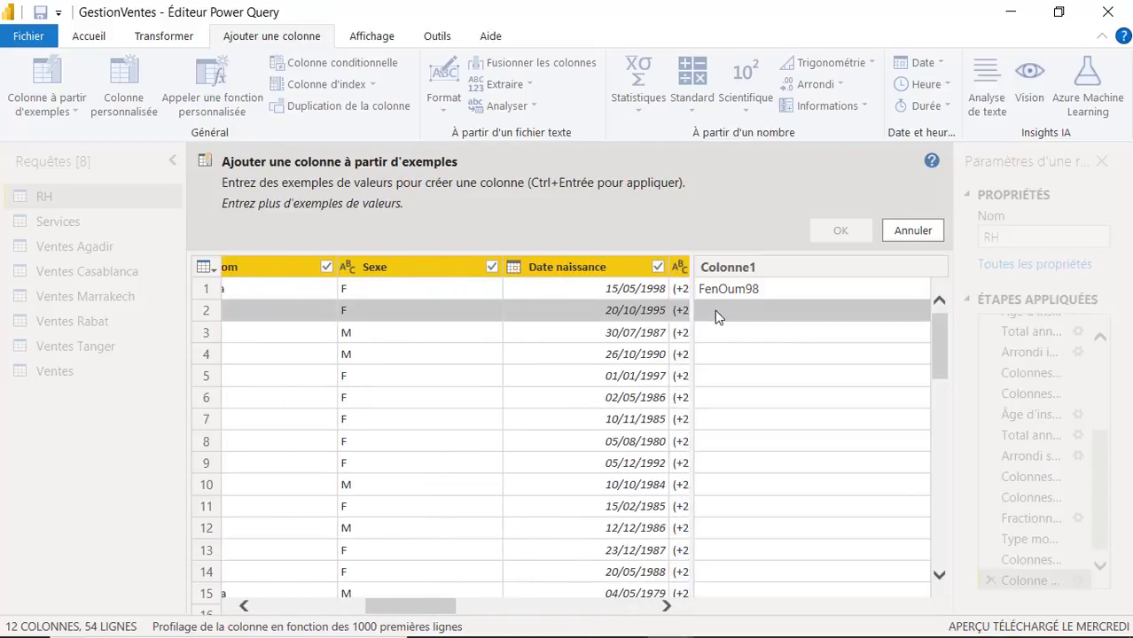
pyautogui.write('R')
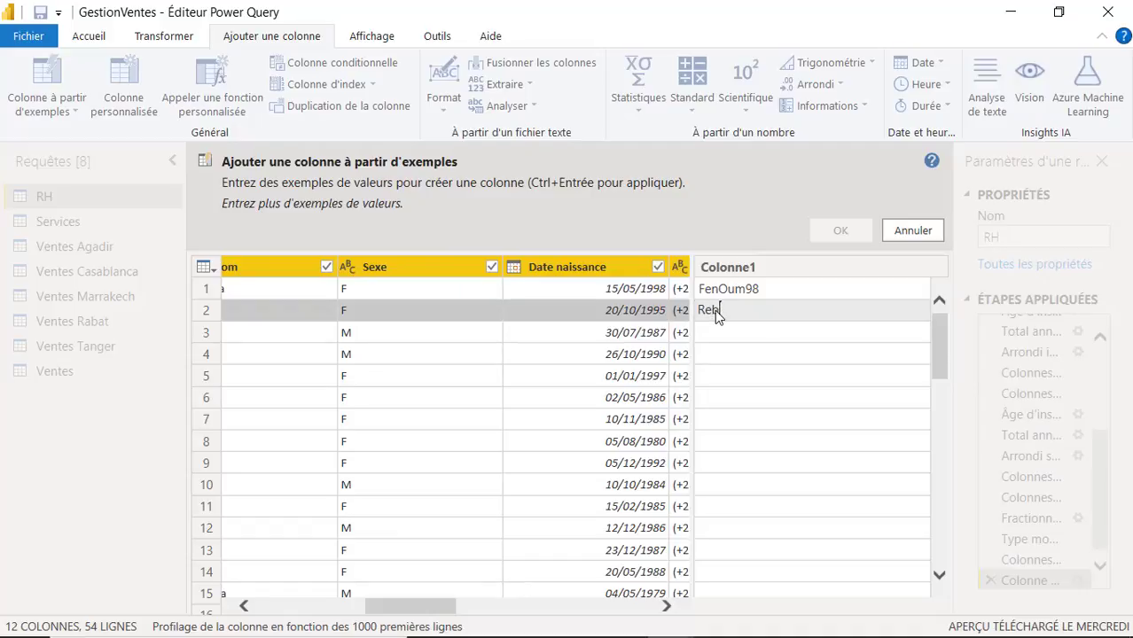
pyautogui.write('ebSah95')
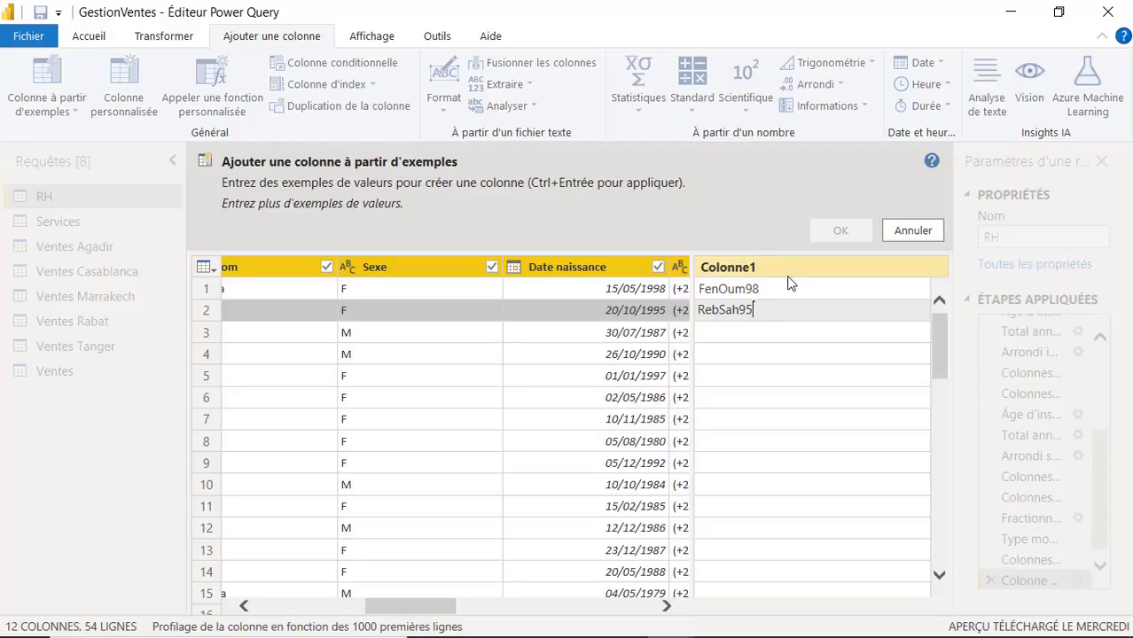
pyautogui.press('Return')
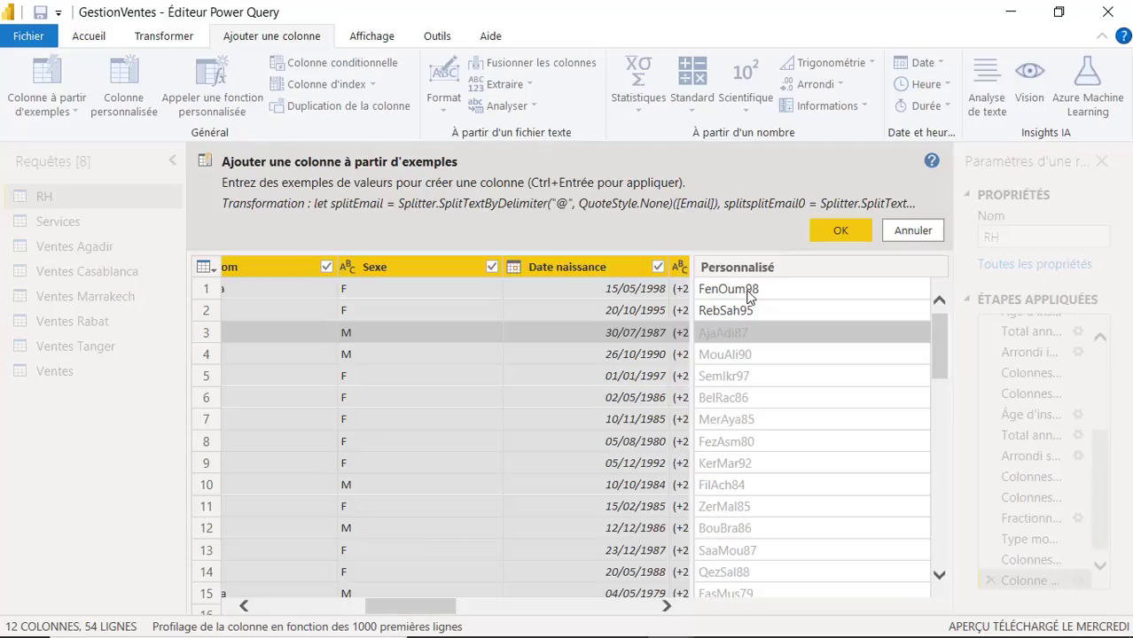
pyautogui.click(842, 229)
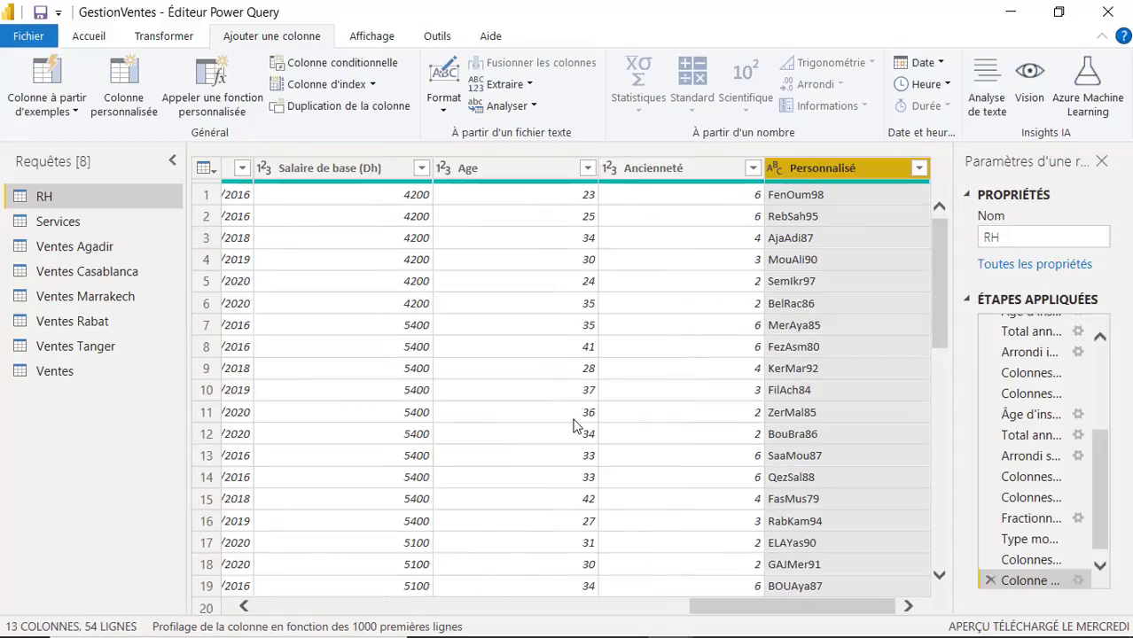
# - Rename the new example-based column of the RH query to Pseudo
pyautogui.rightClick(814, 166)
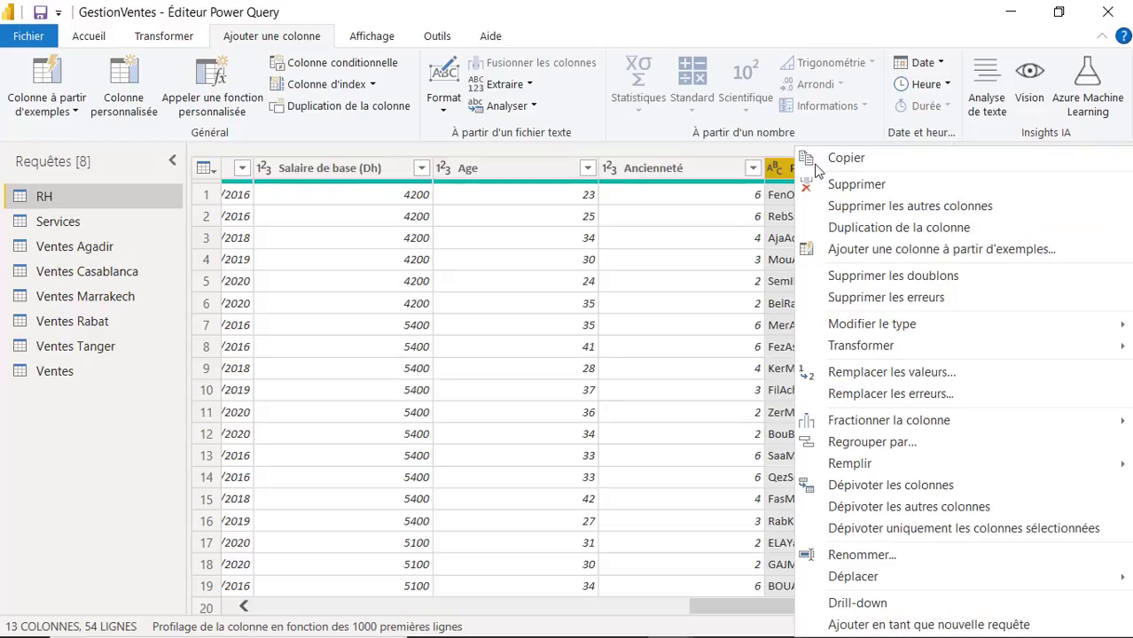
pyautogui.click(862, 554)
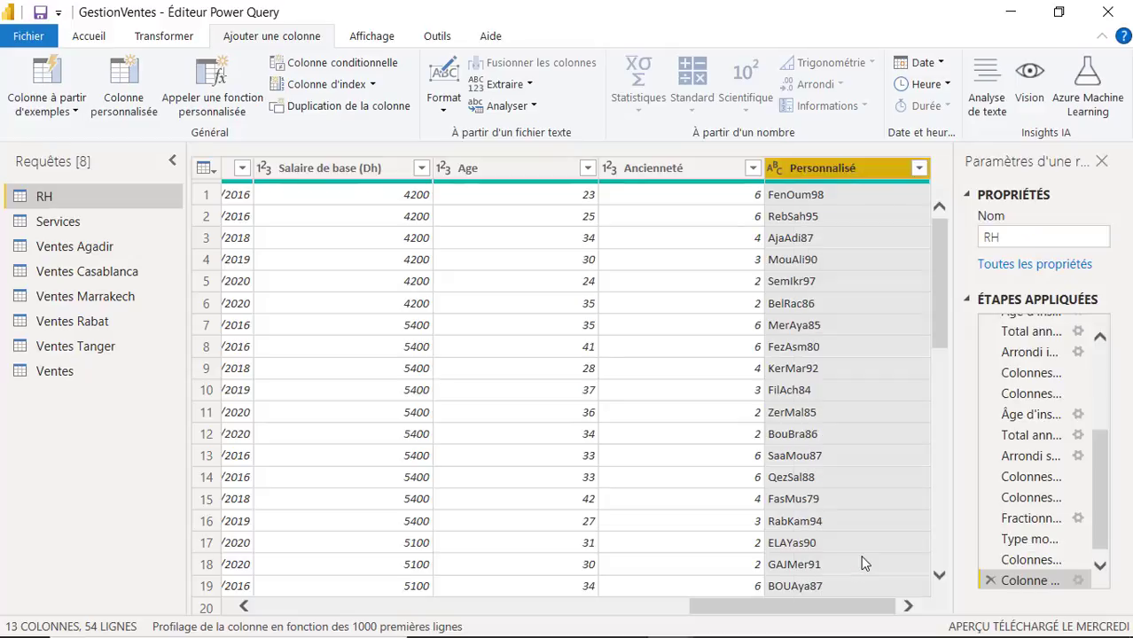
pyautogui.write('Pseudo')
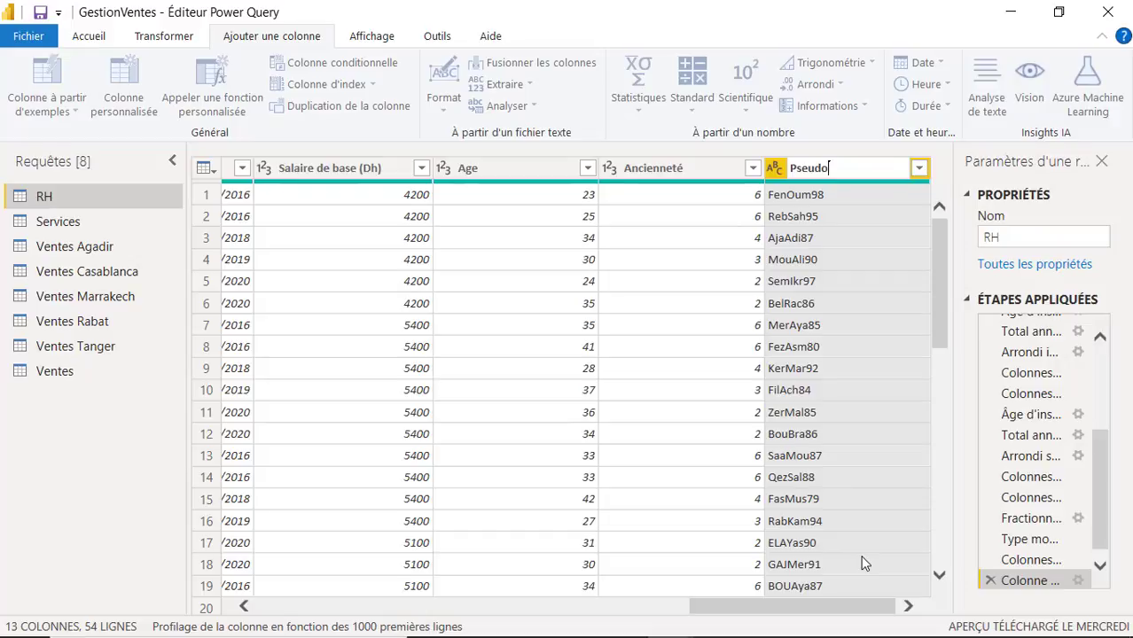
pyautogui.press('Return')
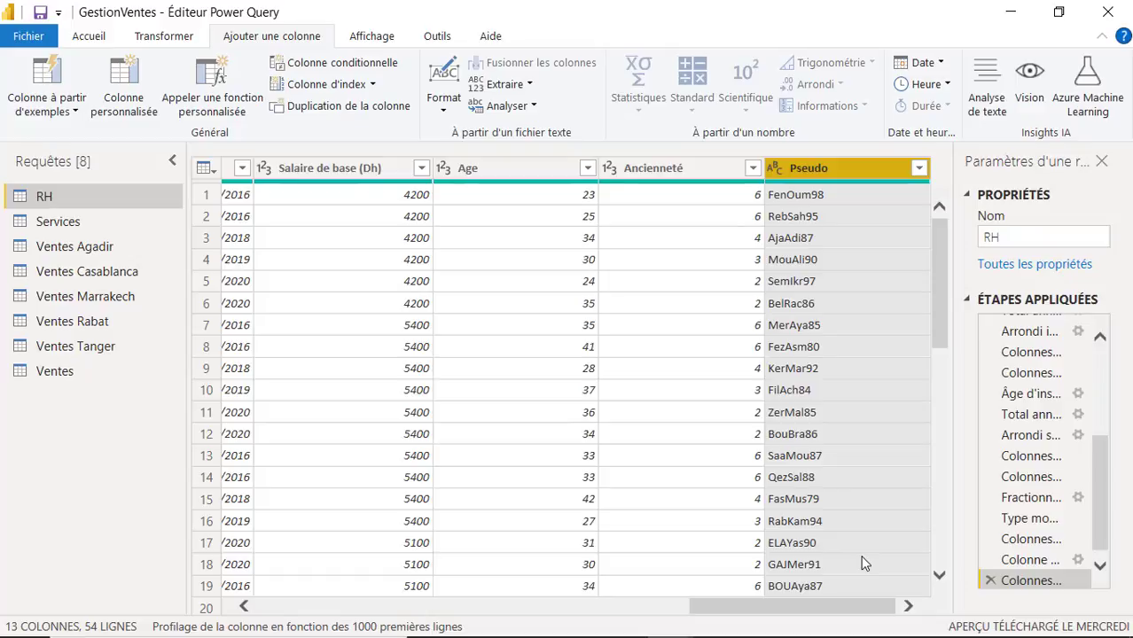
# - Disable loading of the Ventes Agadir and Ventes Casablanca queries, accepting the possible data loss
pyautogui.click(64, 372)
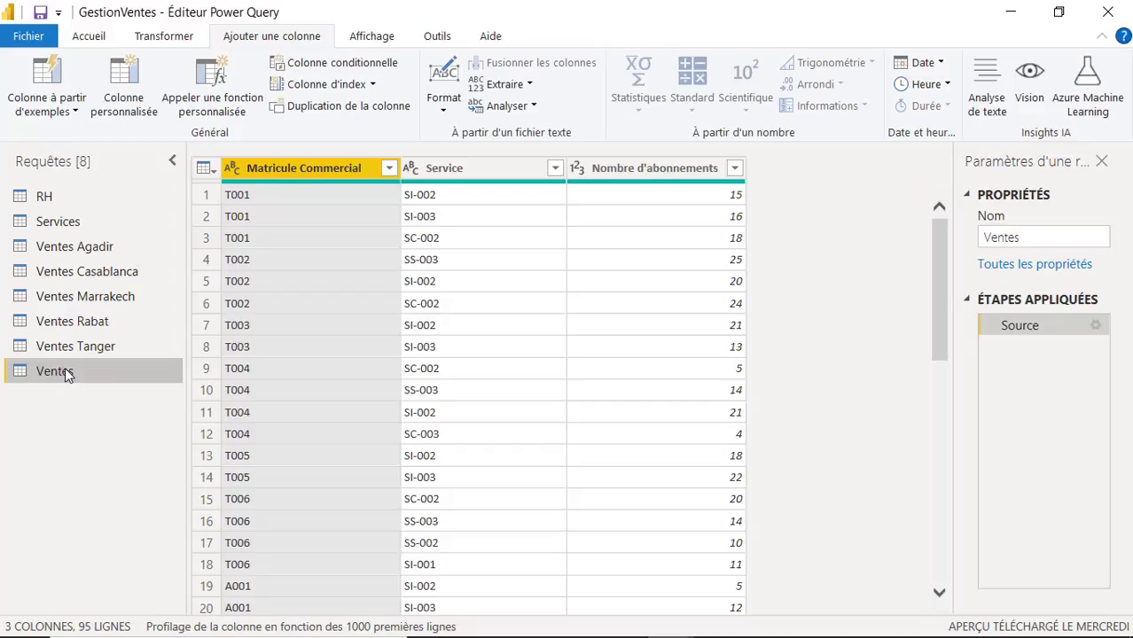
pyautogui.rightClick(99, 255)
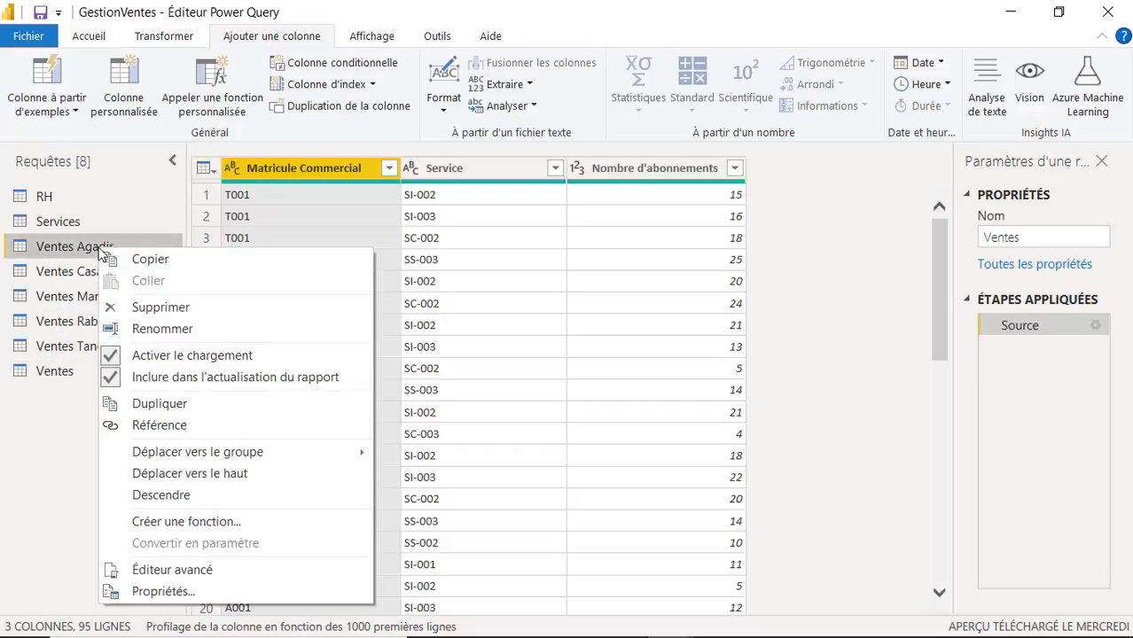
pyautogui.click(228, 356)
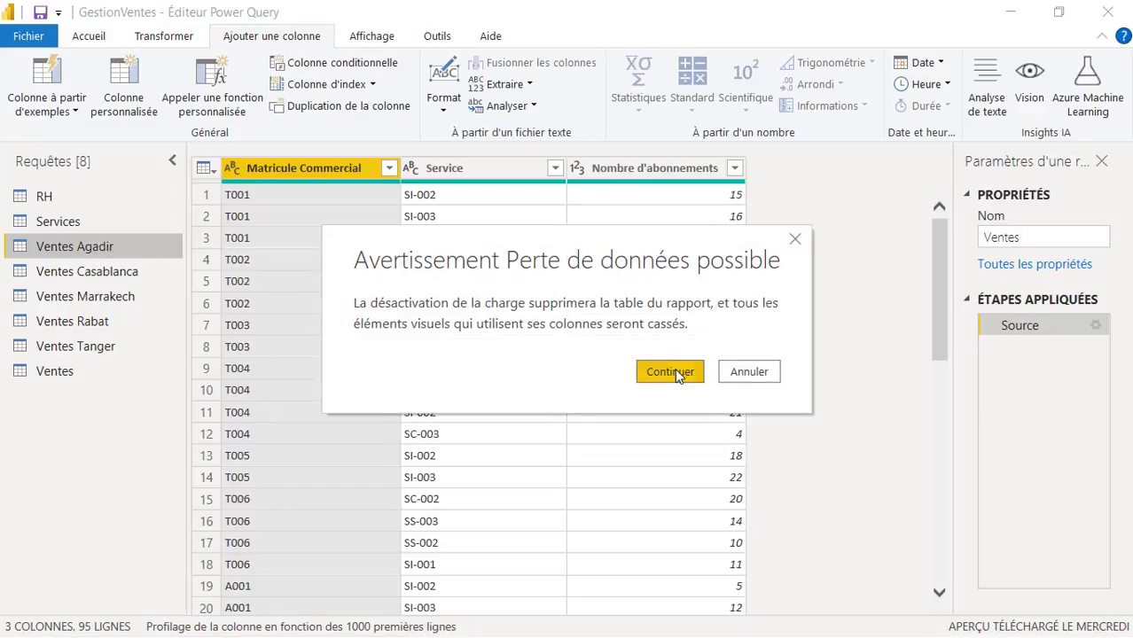
pyautogui.click(675, 368)
pyautogui.rightClick(131, 272)
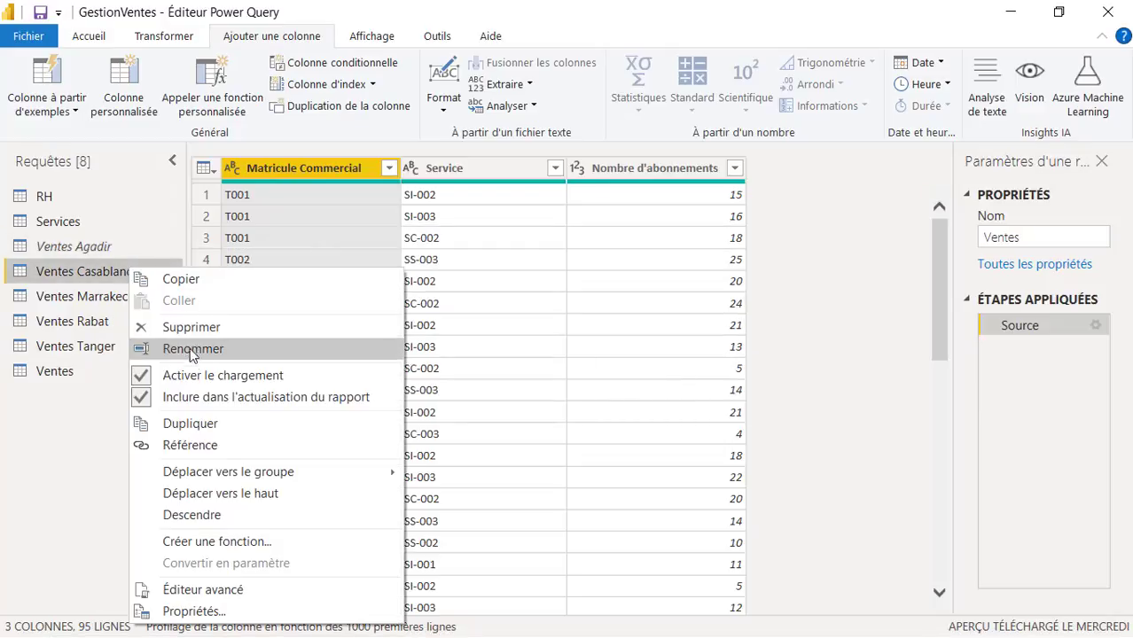
pyautogui.click(201, 375)
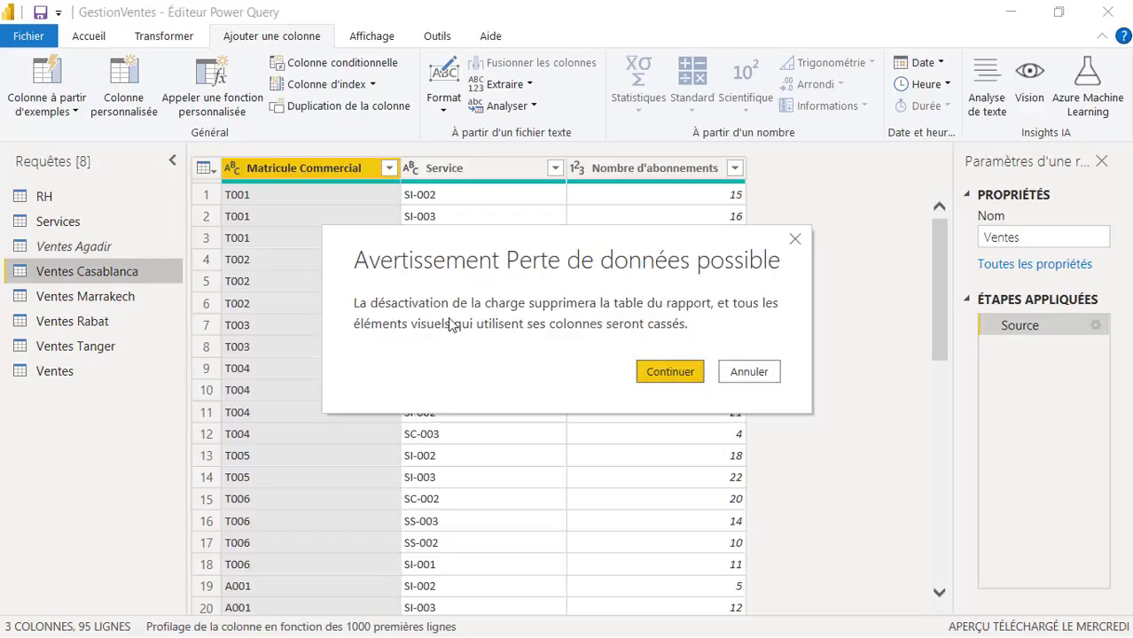
pyautogui.click(690, 373)
# - Disable loading of the Ventes Marrakech, Ventes Rabat and Ventes Tanger queries, accepting the possible data loss
pyautogui.rightClick(116, 301)
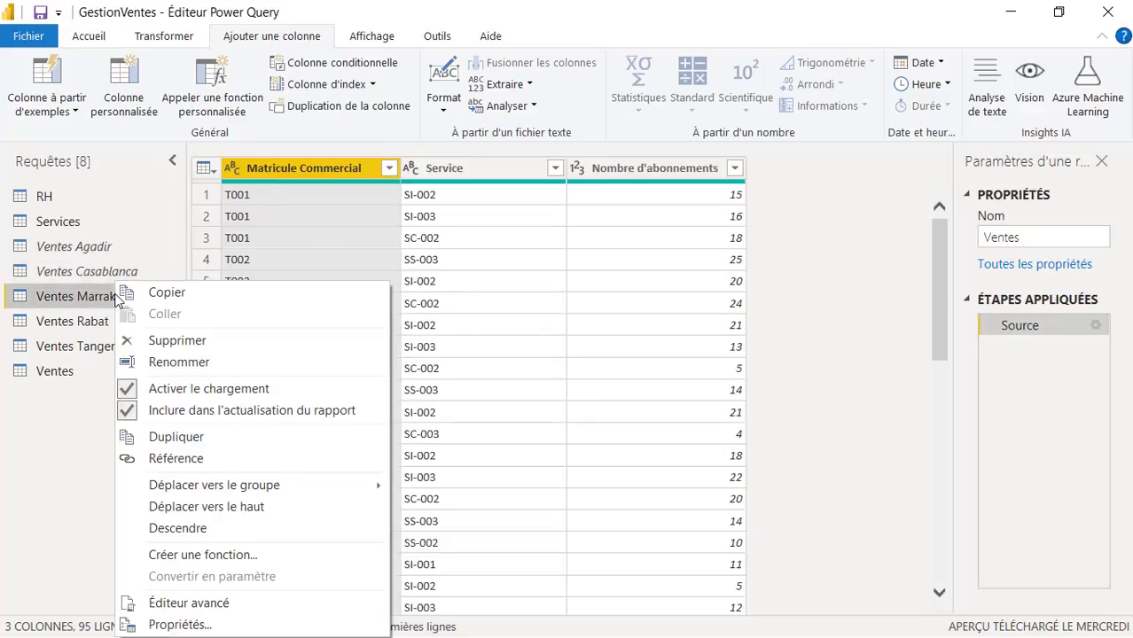
pyautogui.click(185, 394)
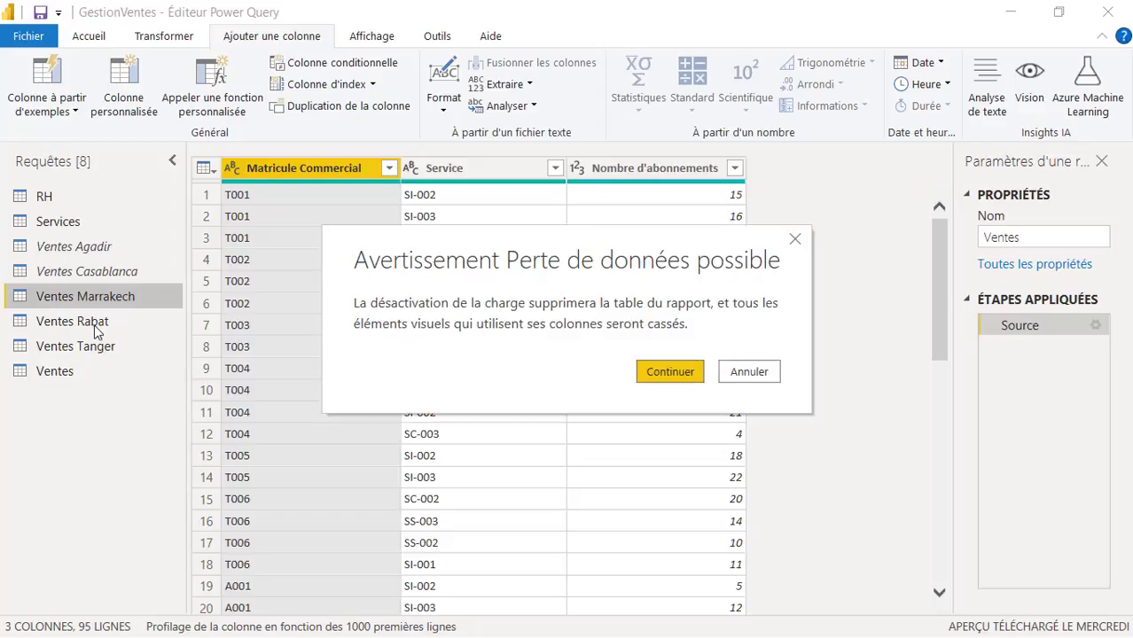
pyautogui.click(662, 373)
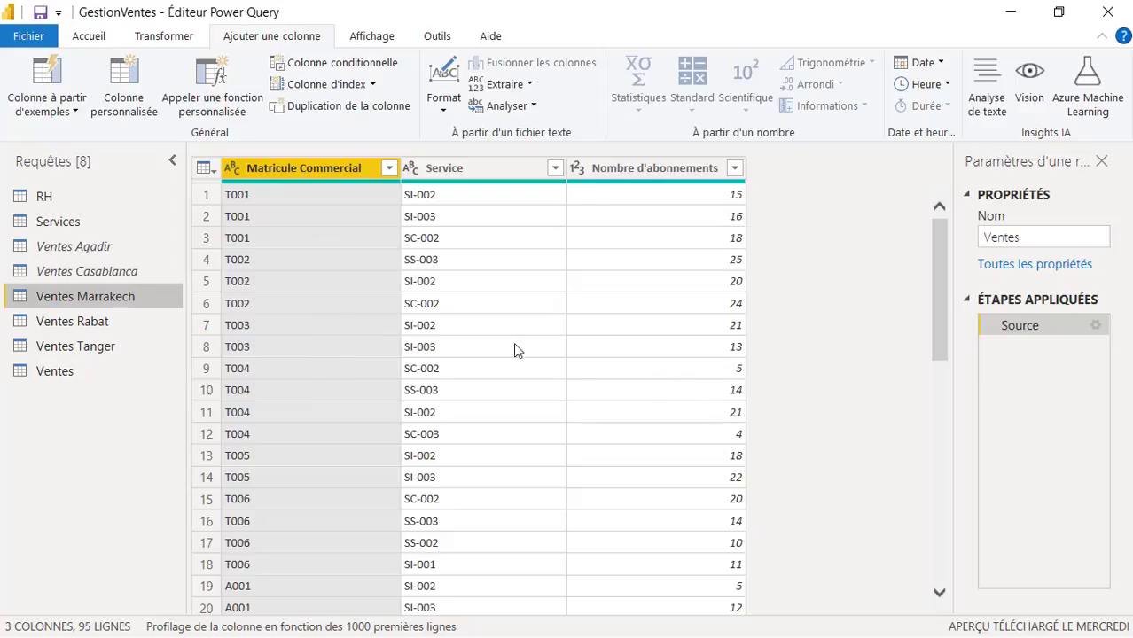
pyautogui.rightClick(98, 322)
pyautogui.click(175, 390)
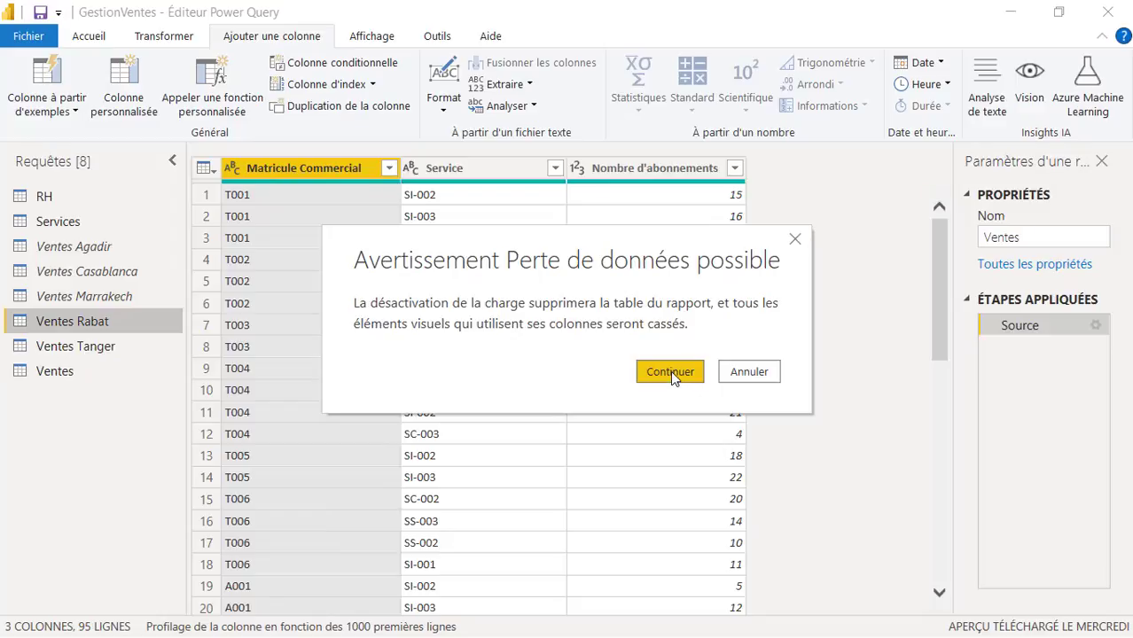
pyautogui.click(670, 371)
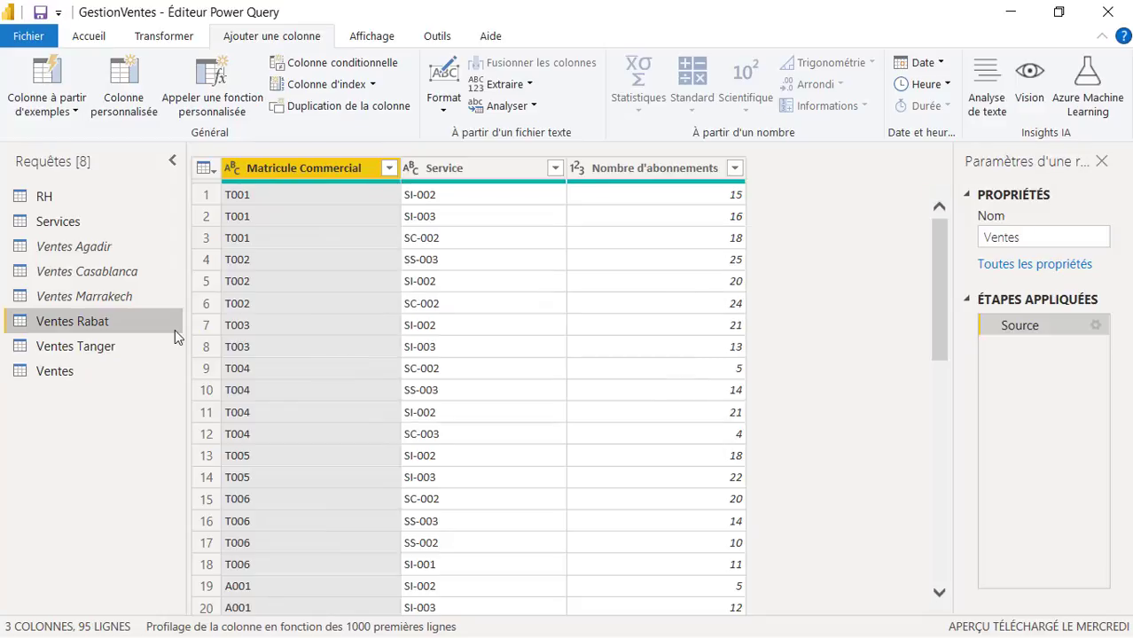
pyautogui.rightClick(96, 348)
pyautogui.click(186, 388)
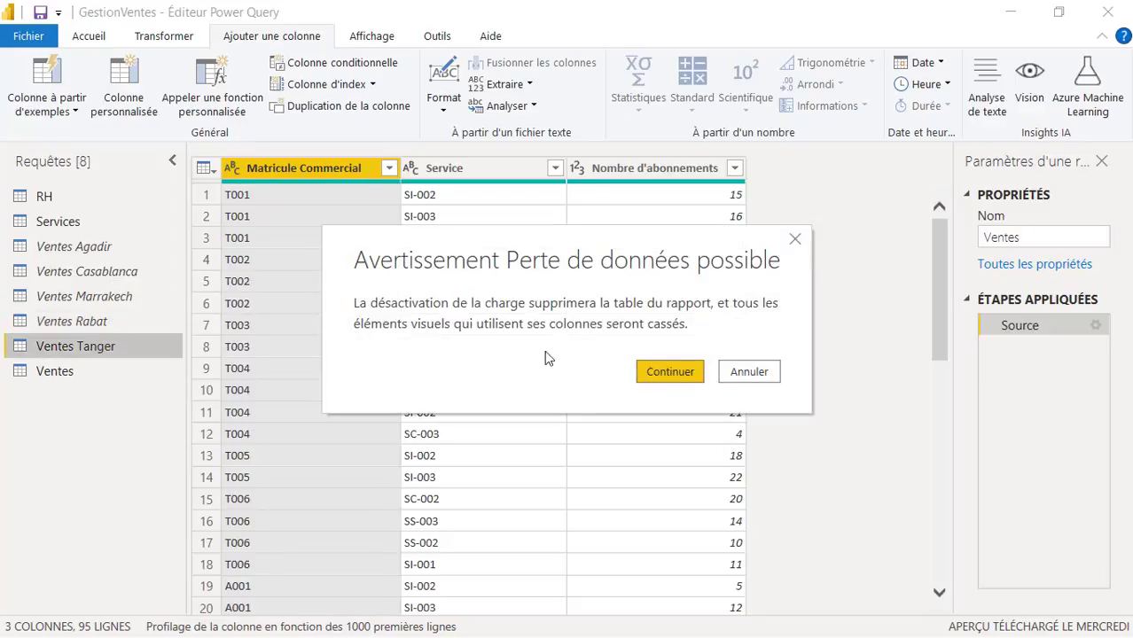
pyautogui.click(669, 369)
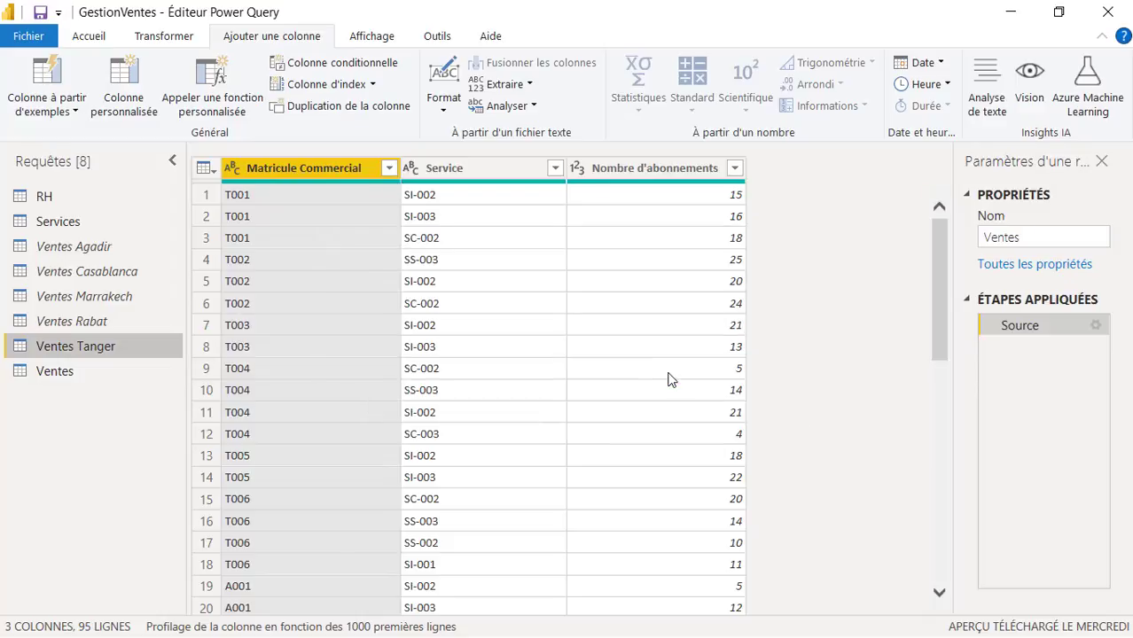
# - Close the query editor with the changes applied and display the RH table in the Power BI Desktop data view
pyautogui.click(30, 36)
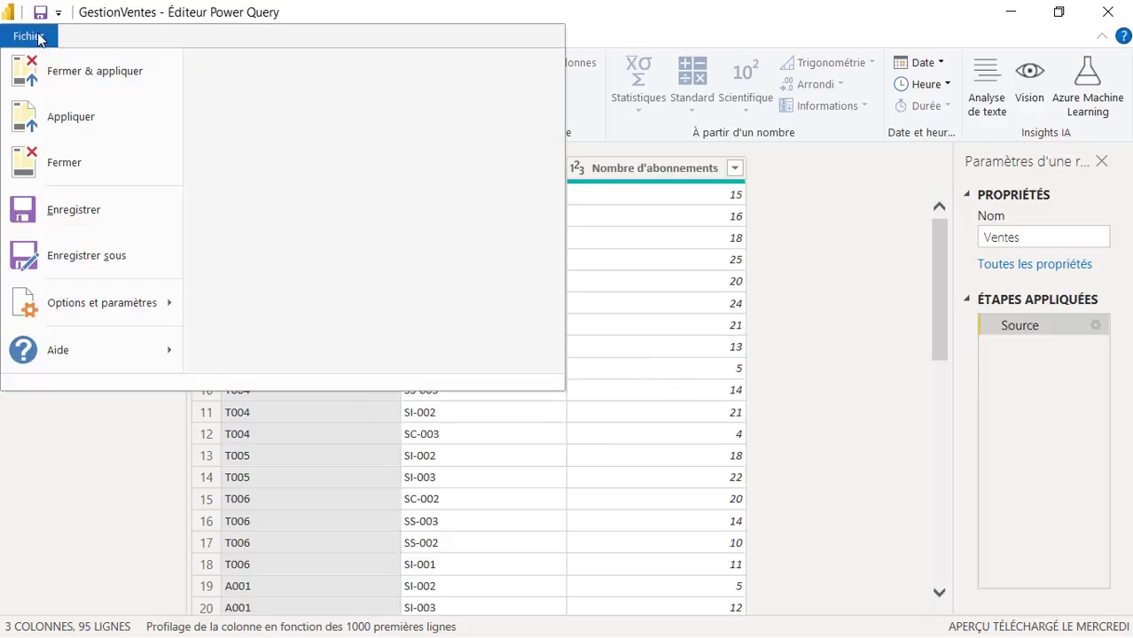
pyautogui.click(95, 72)
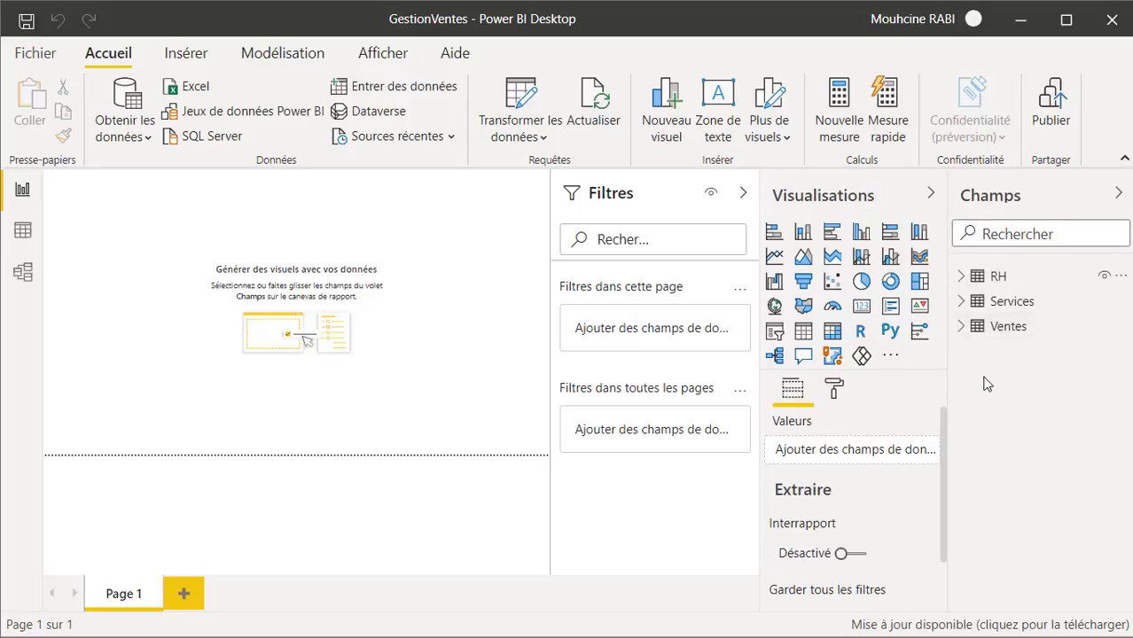
pyautogui.click(999, 278)
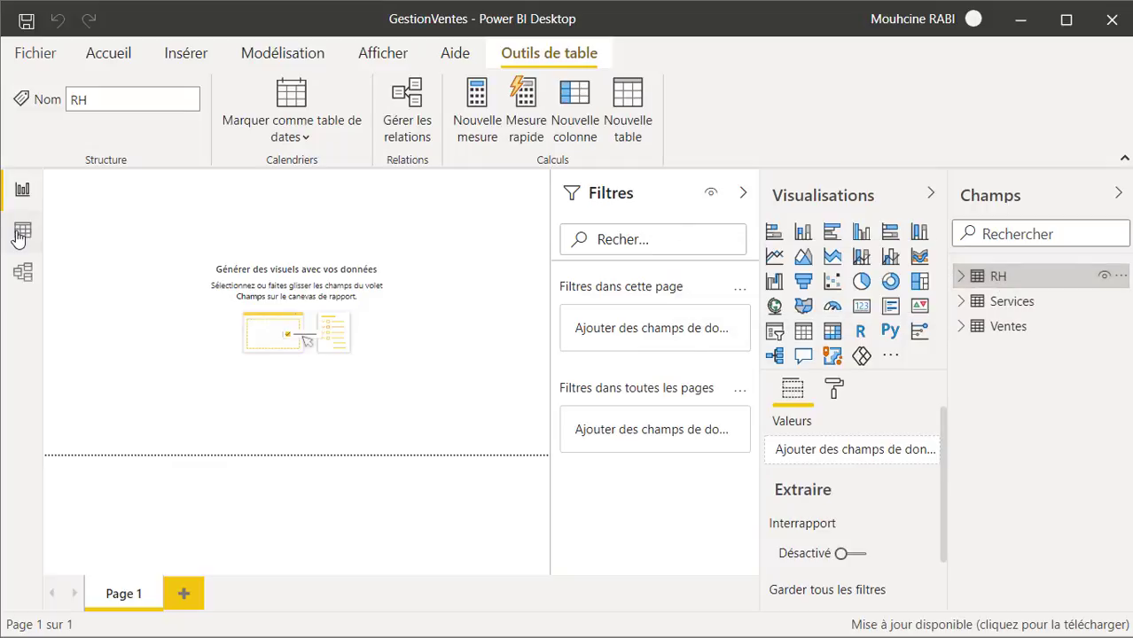
pyautogui.click(23, 231)
pyautogui.click(994, 278)
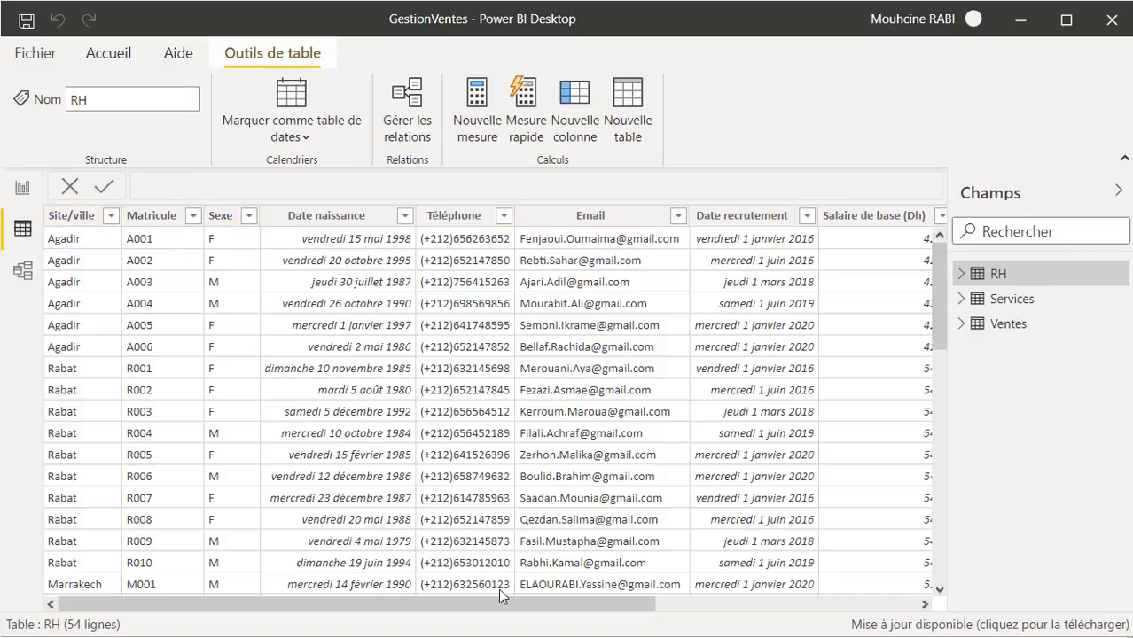
# - Examine the RH table's last columns and the contents of the Services and Ventes tables
pyautogui.moveTo(490, 609); pyautogui.dragTo(754, 622)
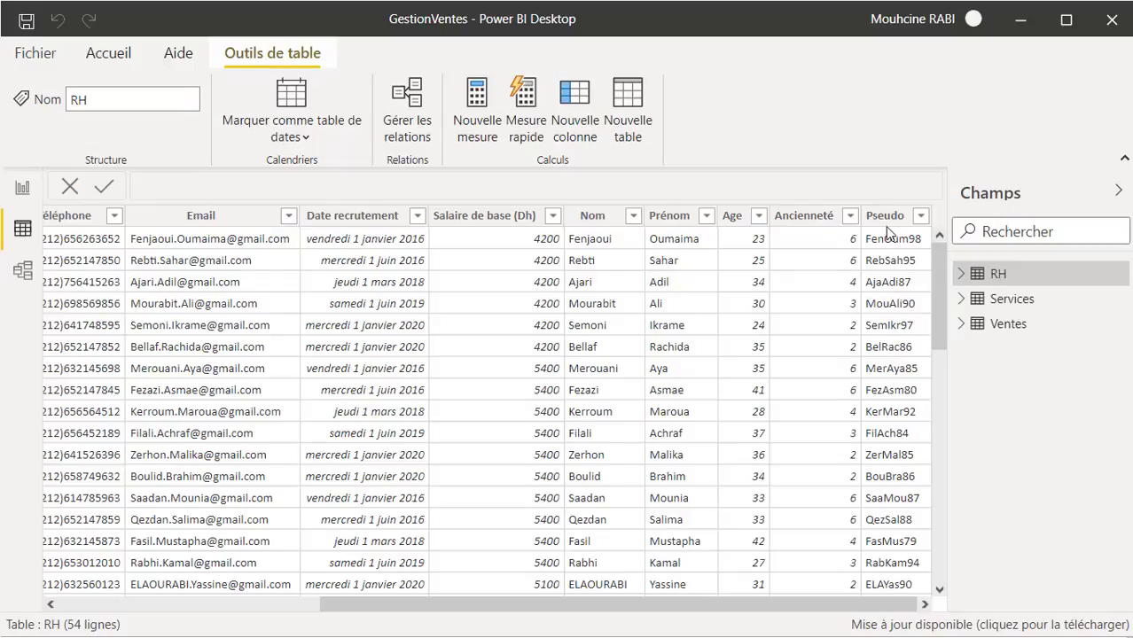
pyautogui.click(1011, 302)
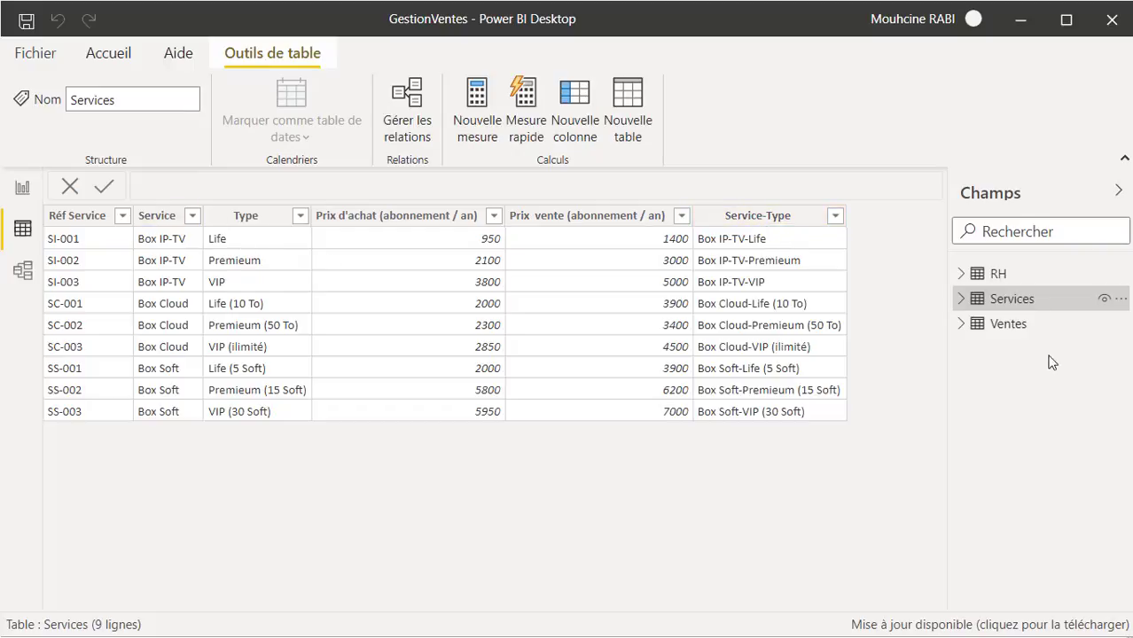
pyautogui.click(1010, 325)
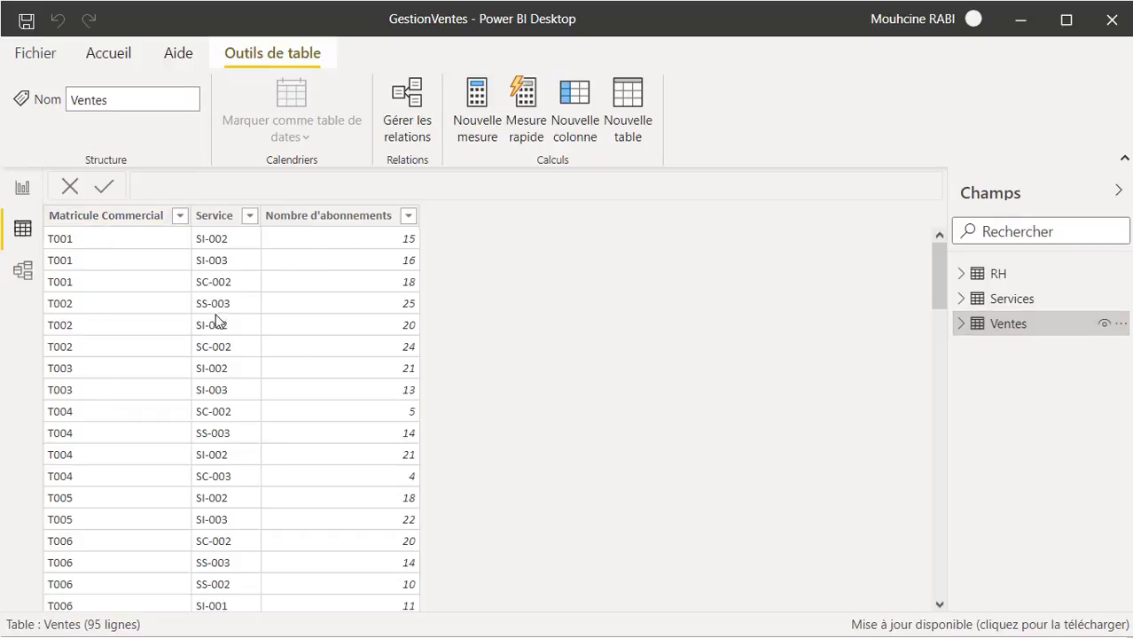
# - Set the date format of the RH table's Date naissance and Date recrutement columns to 14/03/01 (dd/mm/yy)
pyautogui.click(1004, 278)
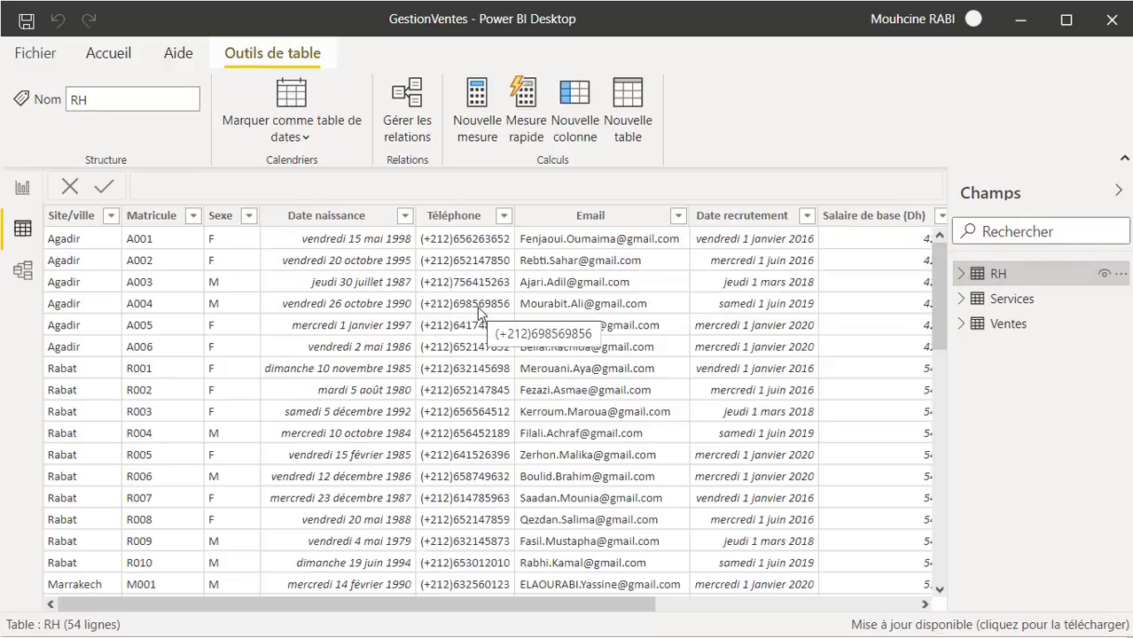
pyautogui.click(335, 222)
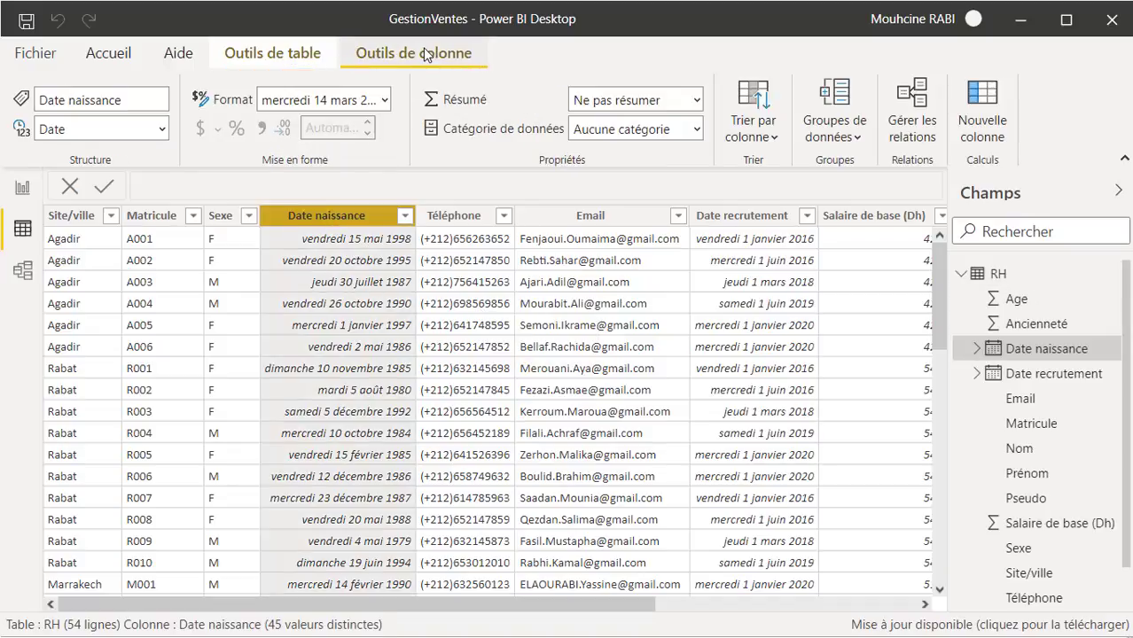
pyautogui.click(384, 100)
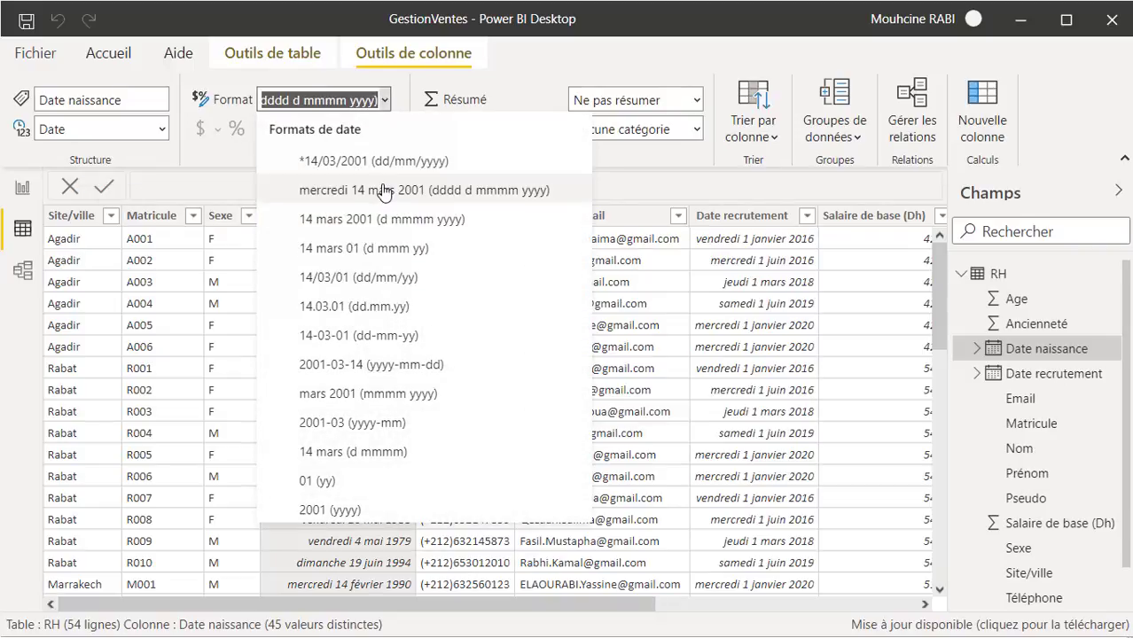
pyautogui.click(370, 286)
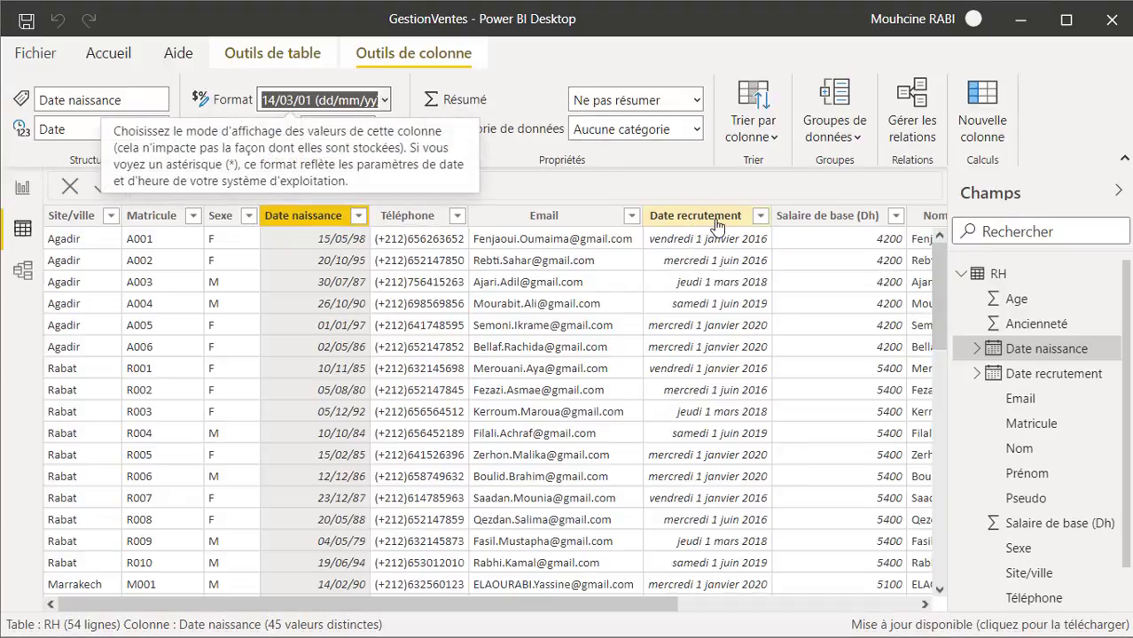
pyautogui.click(712, 221)
pyautogui.click(386, 100)
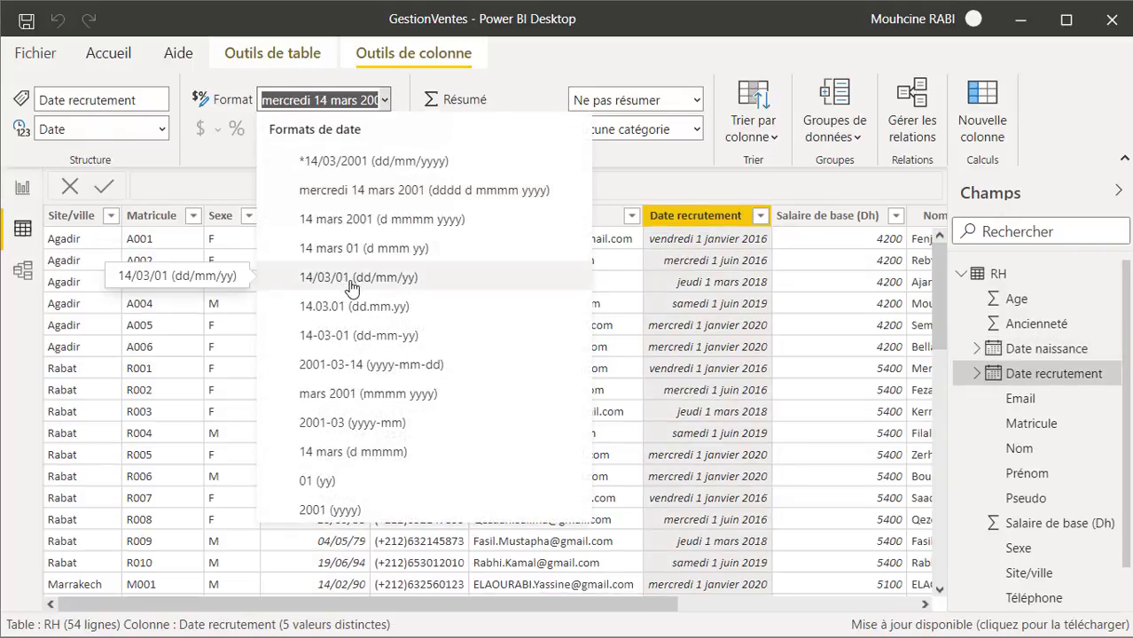
pyautogui.click(352, 280)
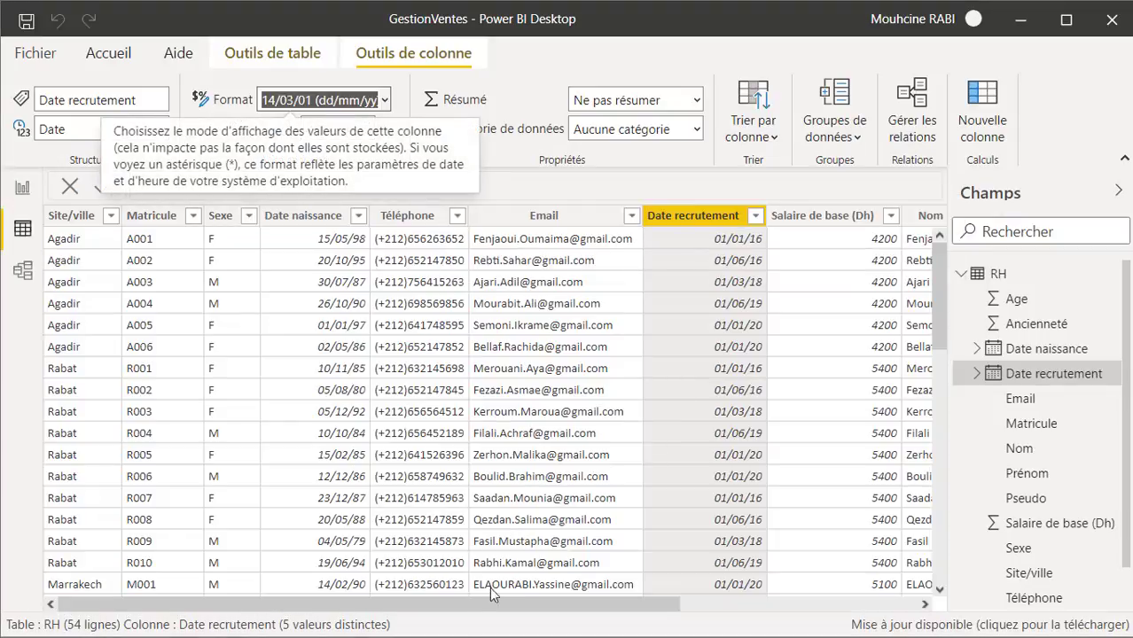
# - Format the Salaire de base (Dh) column with a thousands separator and 2 decimal places
pyautogui.moveTo(482, 613); pyautogui.dragTo(623, 610)
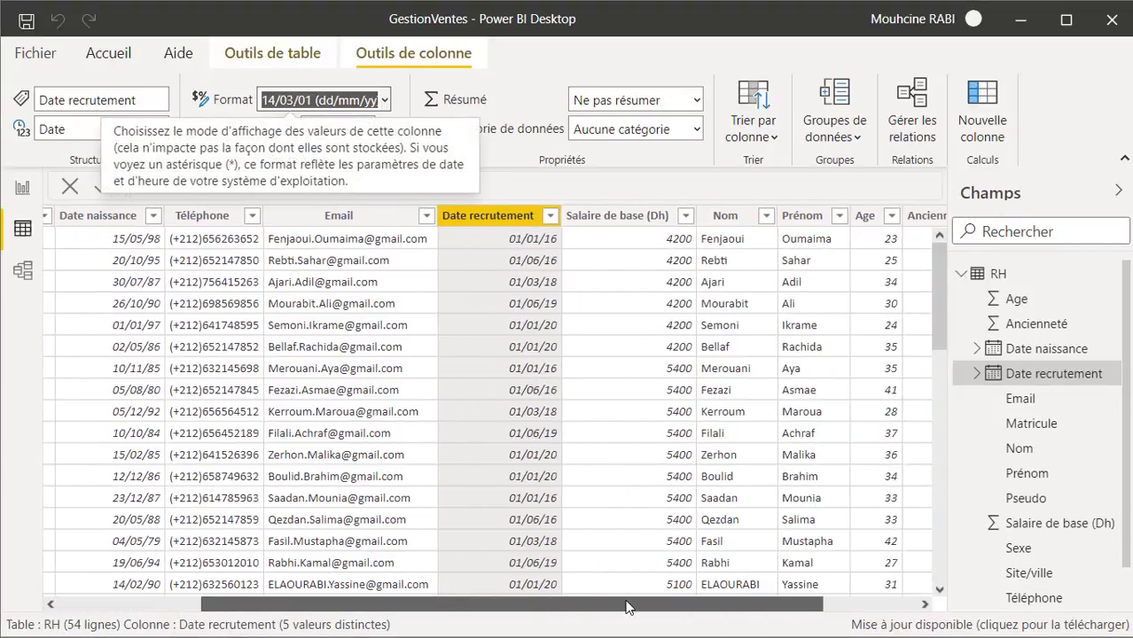
pyautogui.click(645, 216)
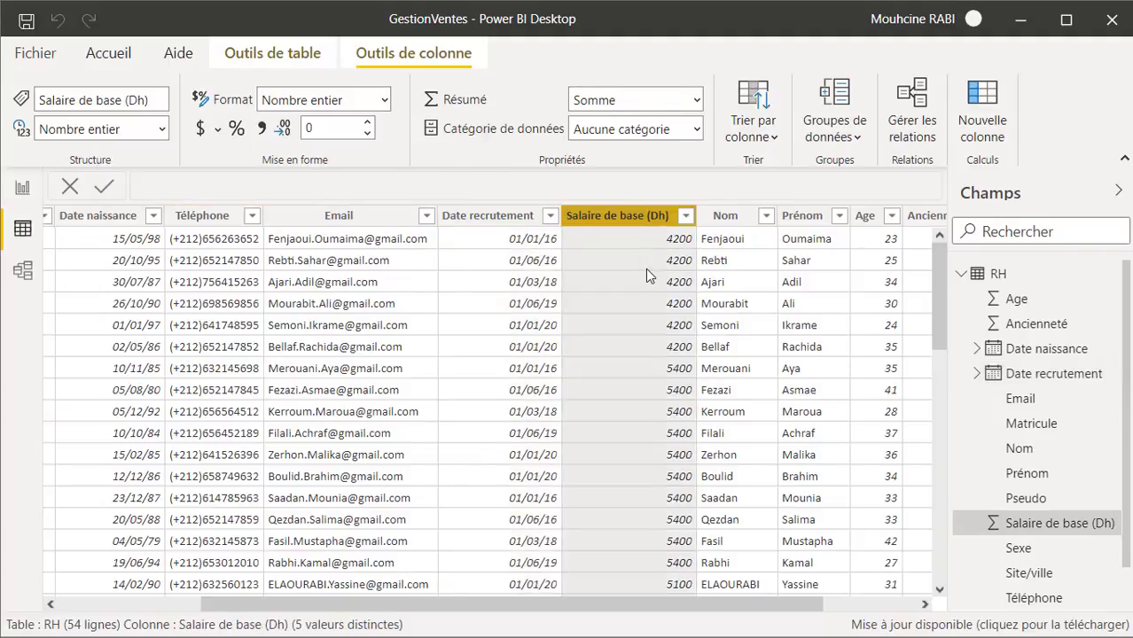
pyautogui.click(260, 129)
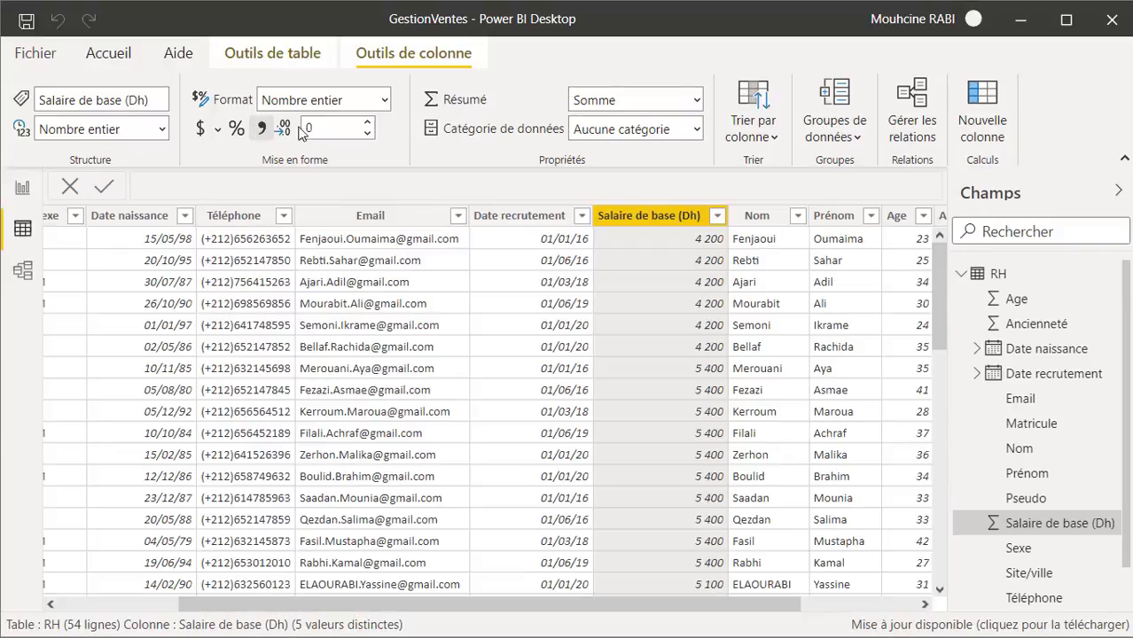
pyautogui.click(368, 123)
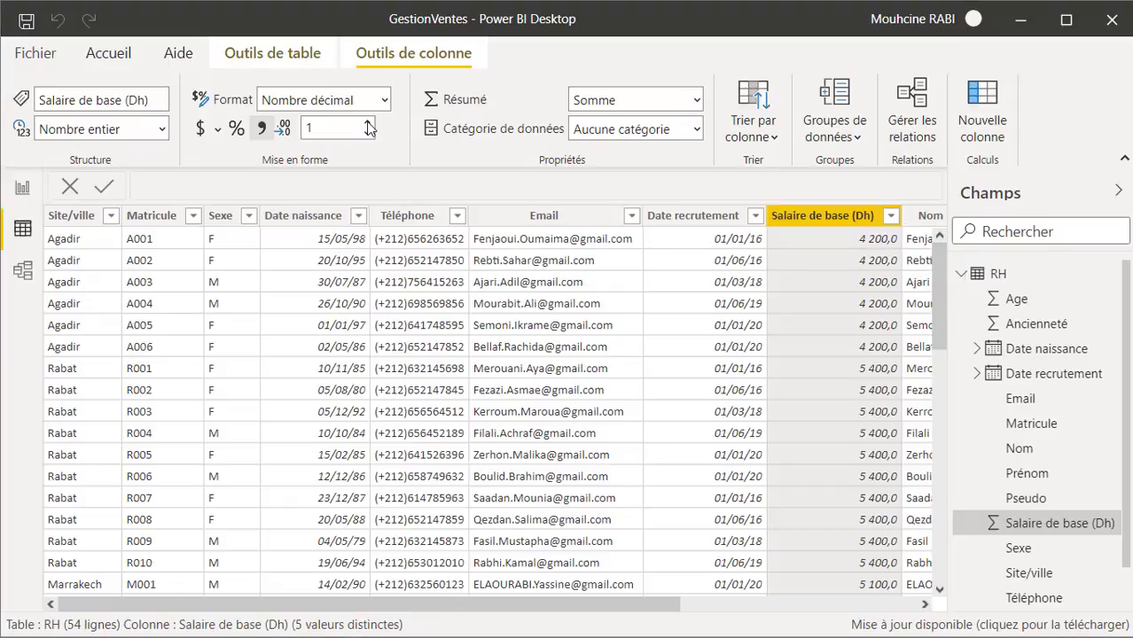
pyautogui.click(368, 124)
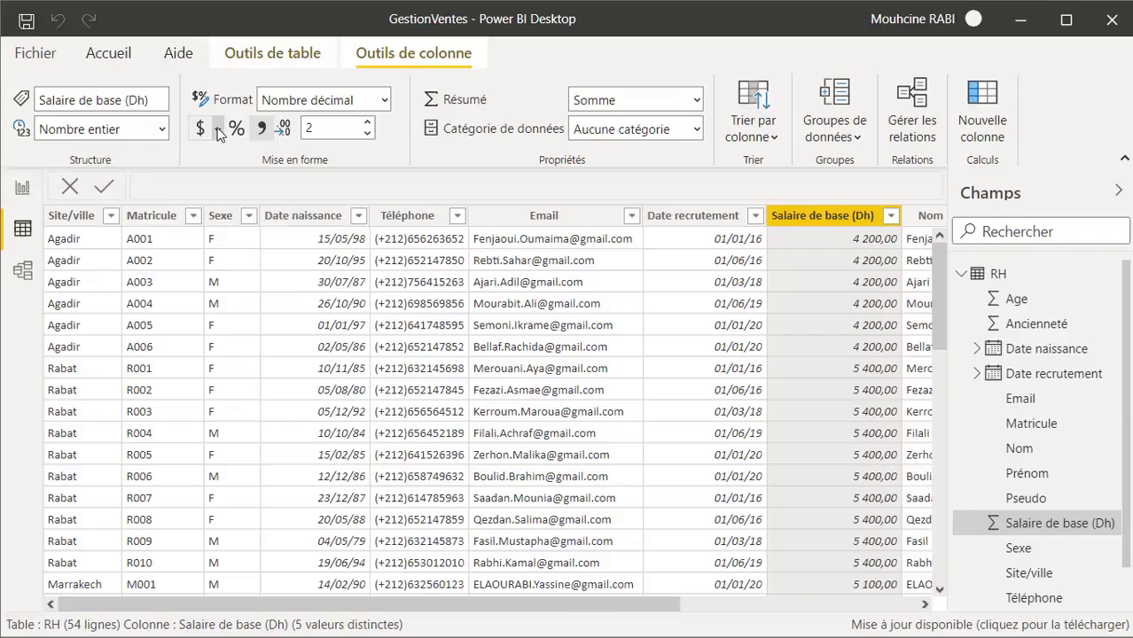
# - Apply the € Euro (€ 123) currency format to the Salaire de base (Dh) column
pyautogui.click(218, 130)
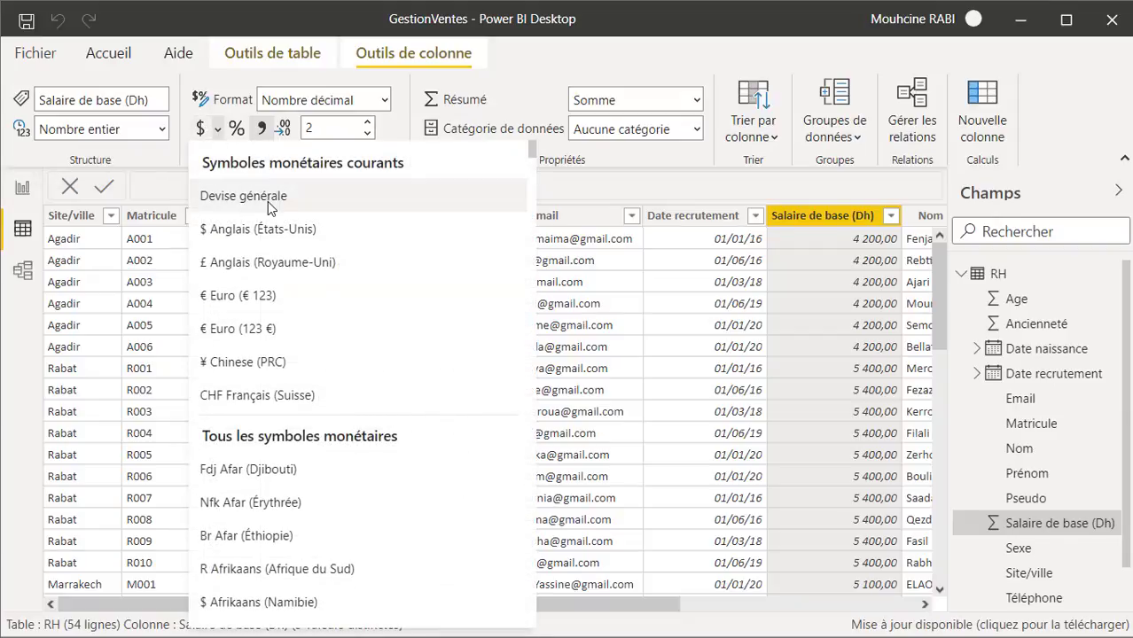
pyautogui.moveTo(534, 156); pyautogui.dragTo(531, 379)
pyautogui.moveTo(516, 303); pyautogui.dragTo(529, 103)
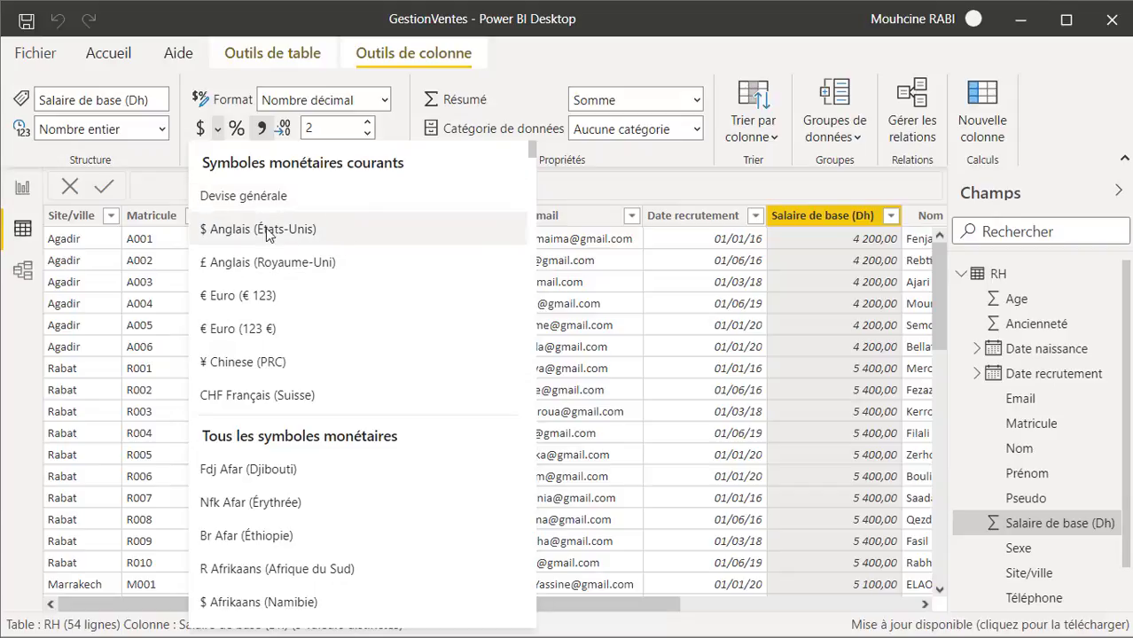
pyautogui.click(237, 301)
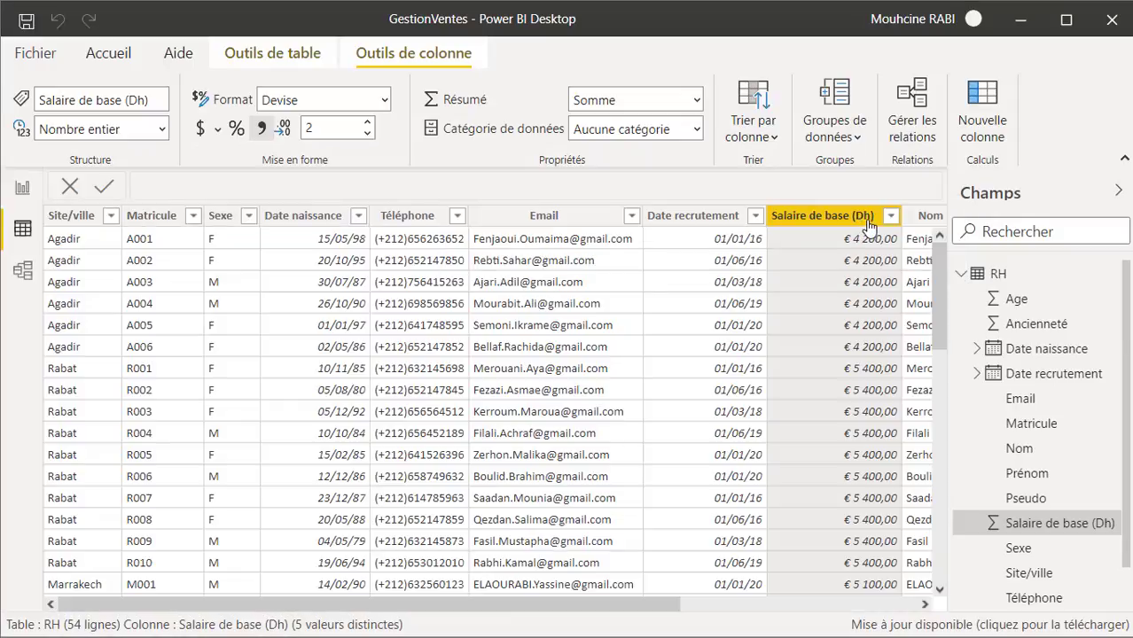
# - Rename the Salaire de base (Dh) column to Salaire de base and check the RH table's other columns
pyautogui.rightClick(869, 227)
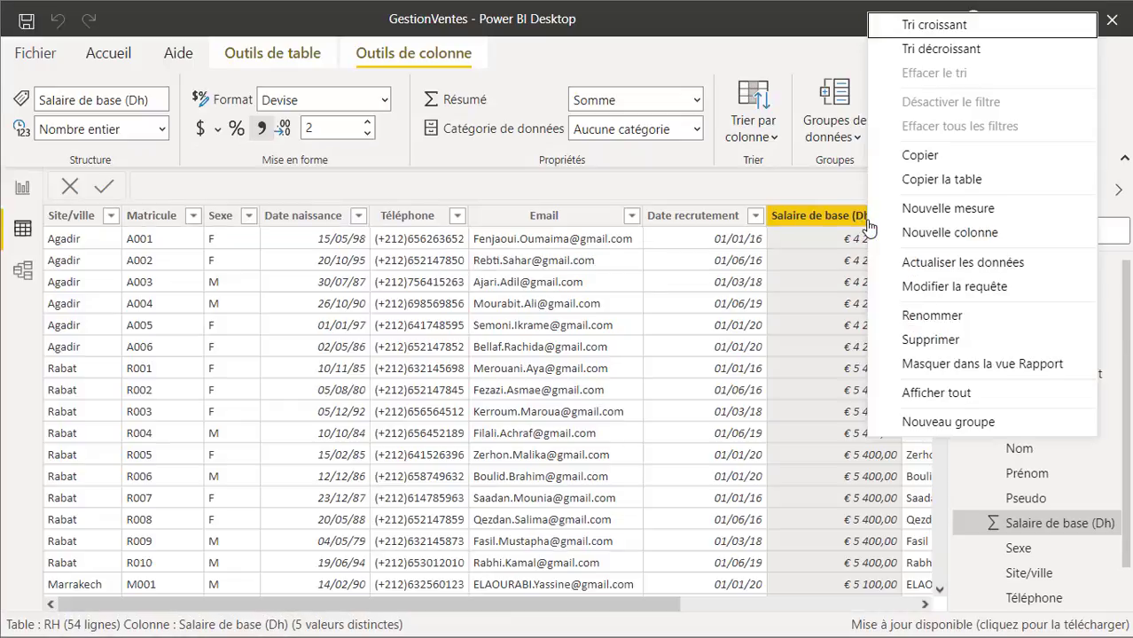
pyautogui.click(932, 316)
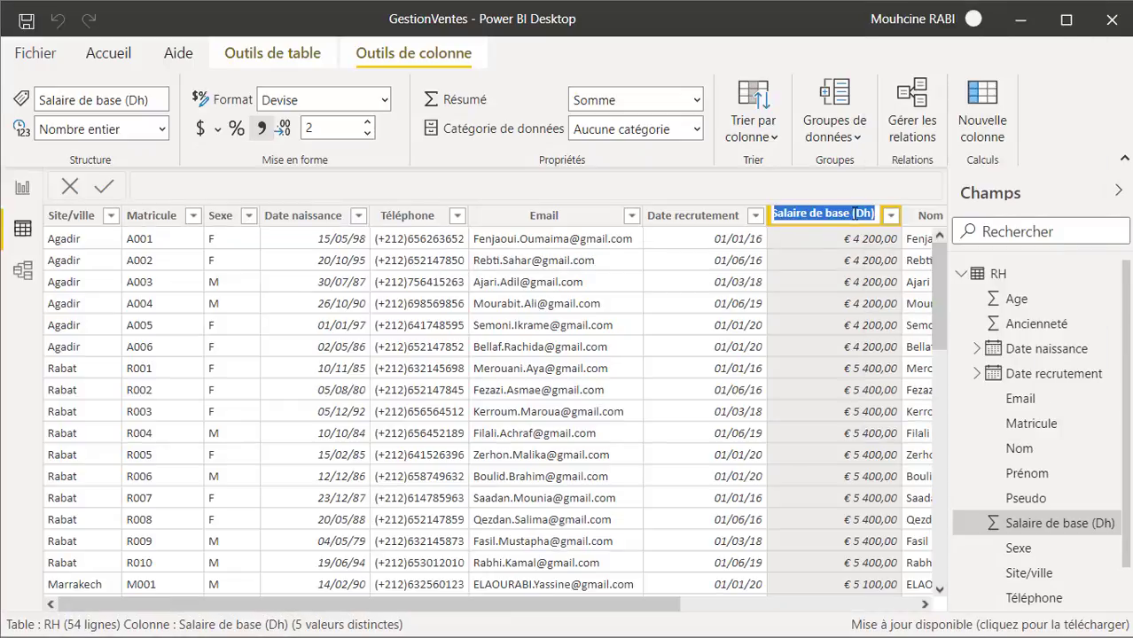
pyautogui.doubleClick(864, 212)
pyautogui.press('BackSpace')
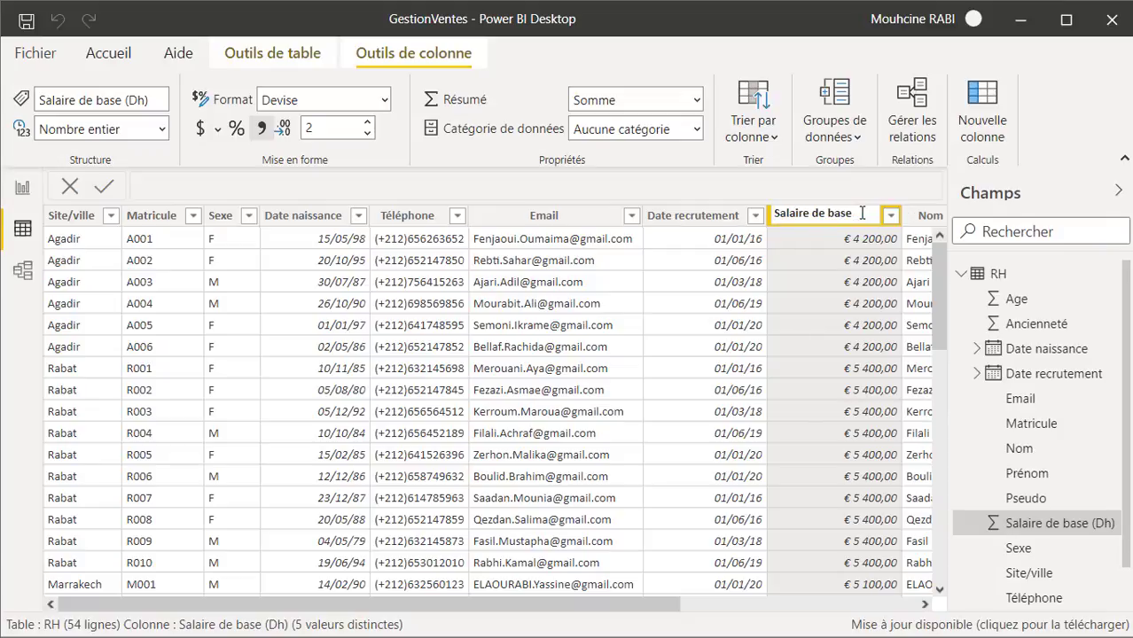
pyautogui.press('Return')
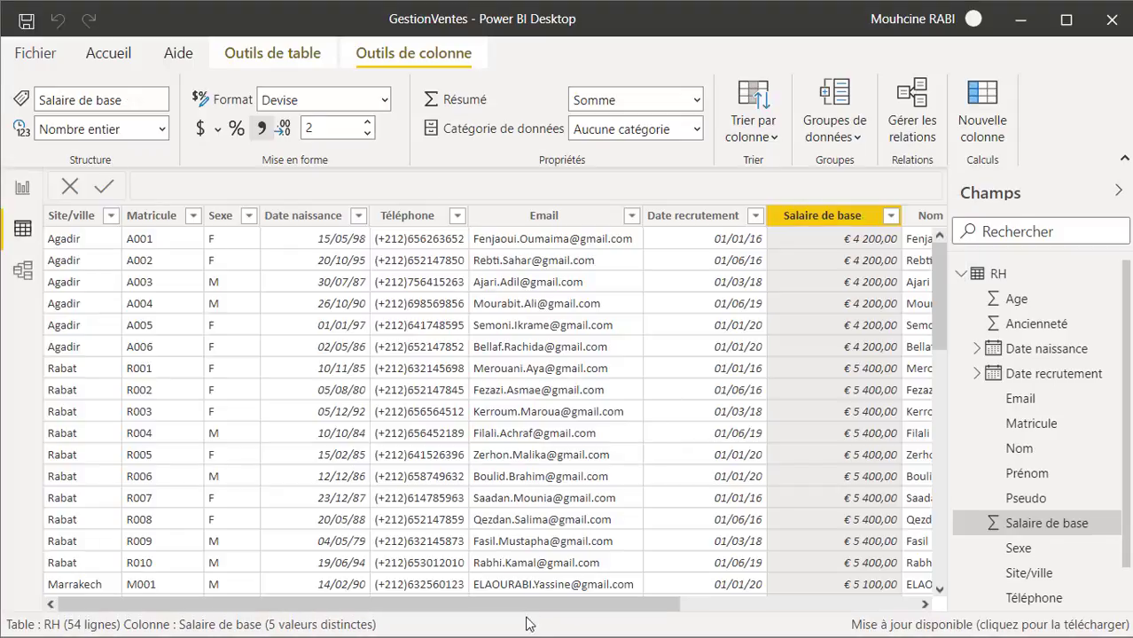
pyautogui.moveTo(537, 606); pyautogui.dragTo(829, 617)
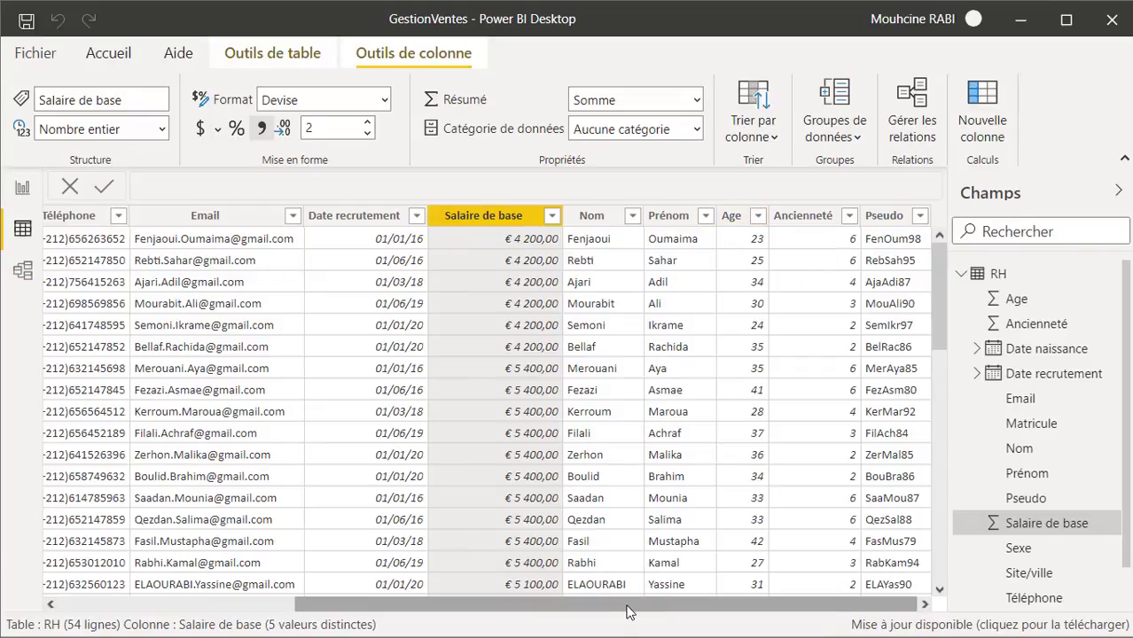
pyautogui.moveTo(627, 612); pyautogui.dragTo(328, 612)
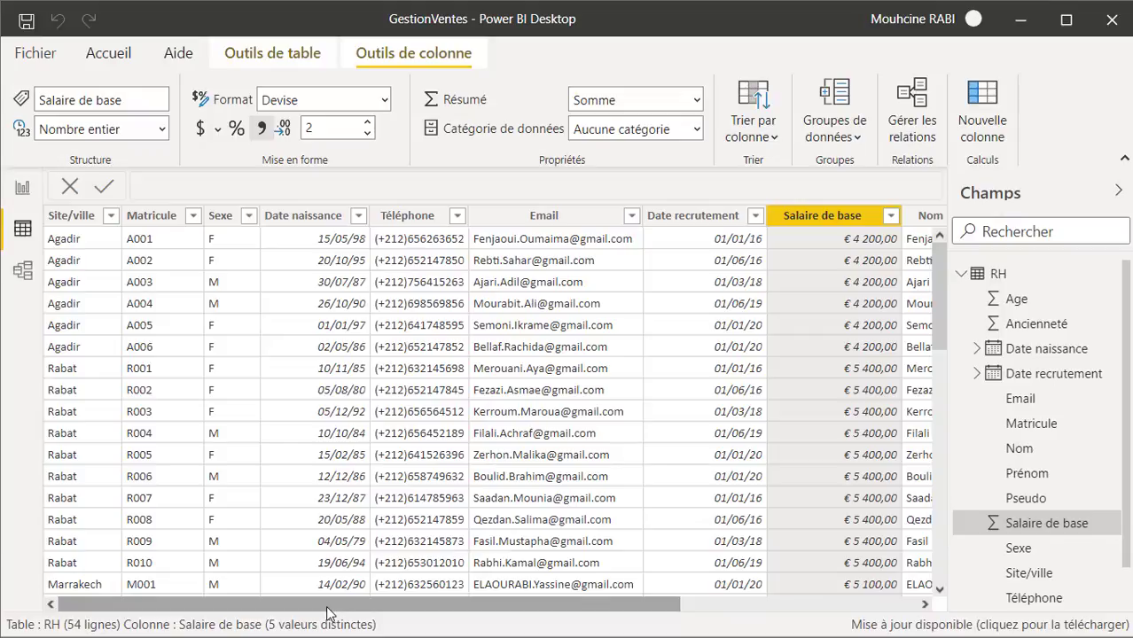
# - Add a calculated column to the Services table, starting its formula with Bénéfice = Services[Prix vente (abonnement / an)]
pyautogui.click(959, 275)
pyautogui.click(1007, 299)
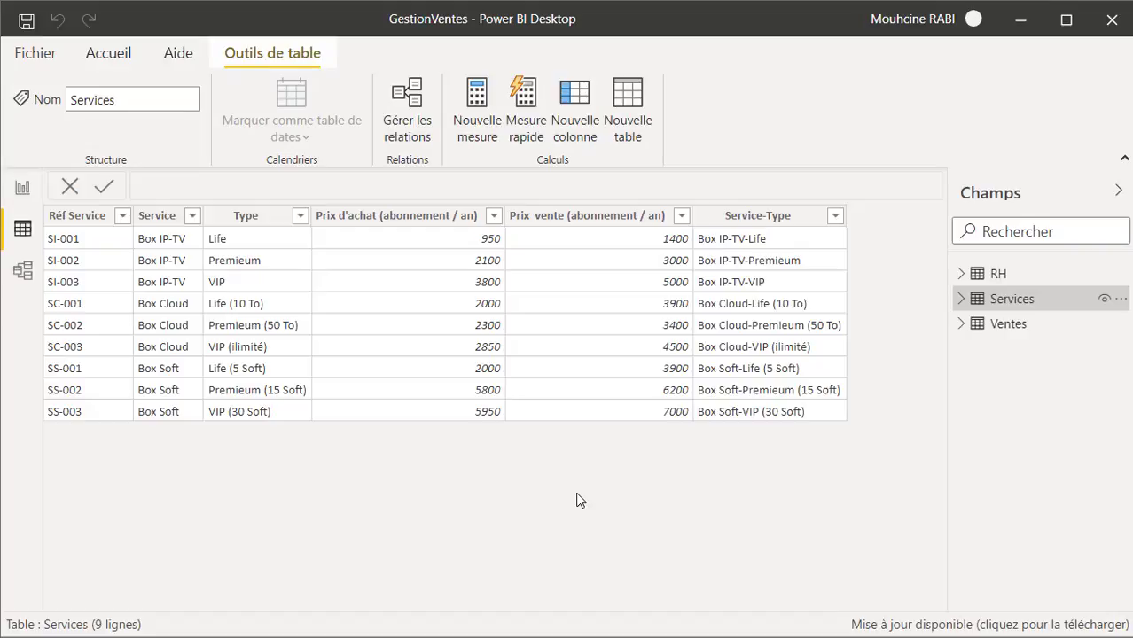
pyautogui.click(567, 104)
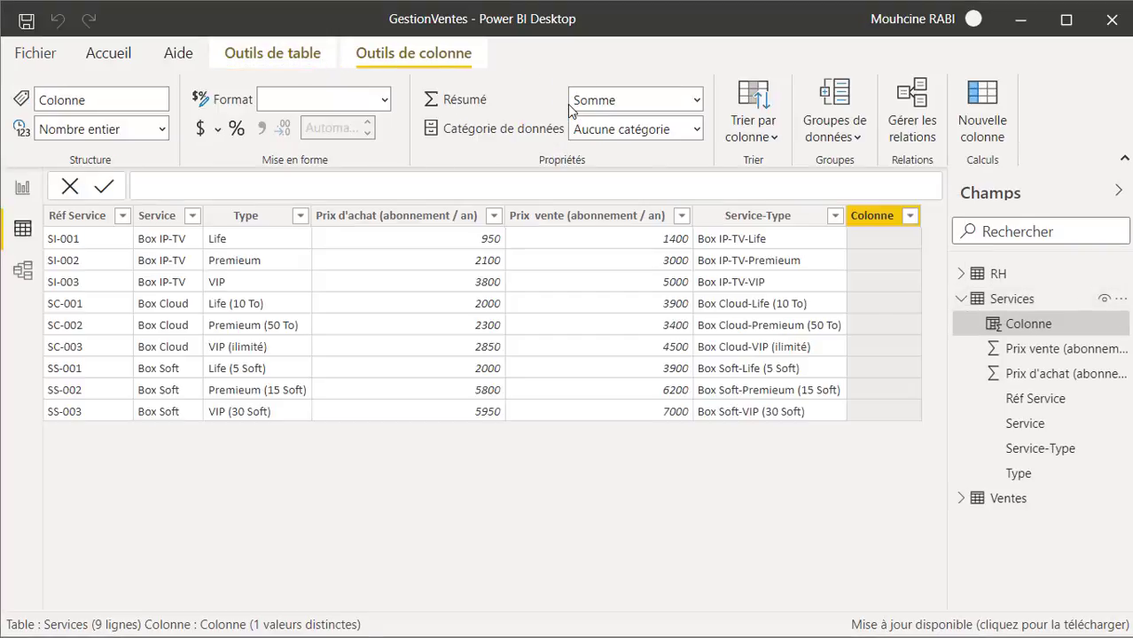
pyautogui.doubleClick(178, 183)
pyautogui.write('Bénéfice =')
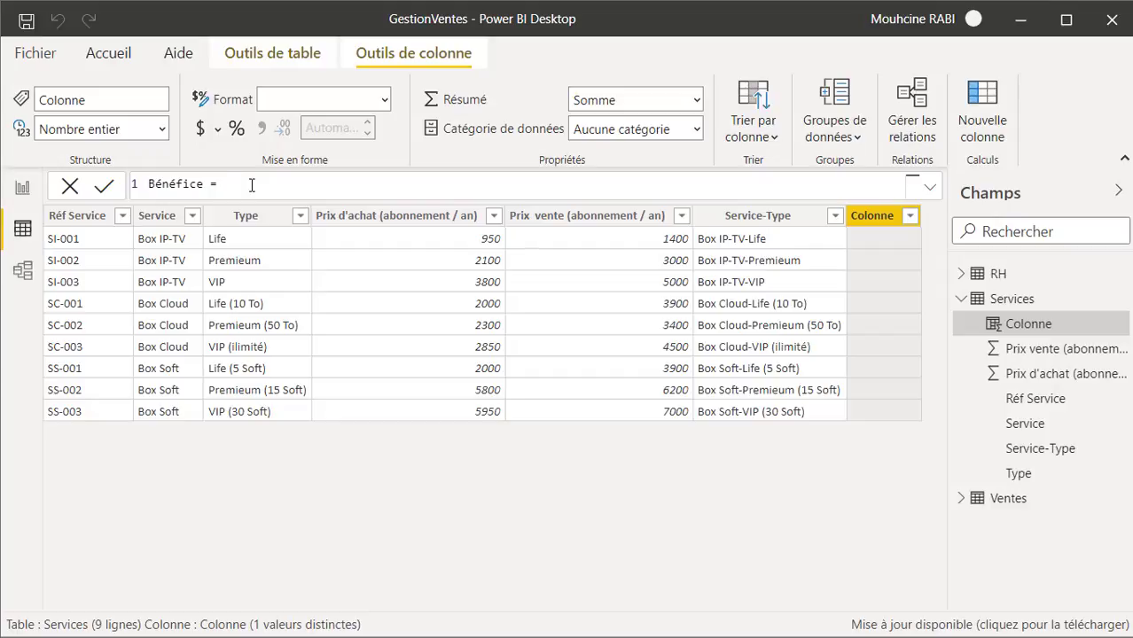
pyautogui.write('Pri')
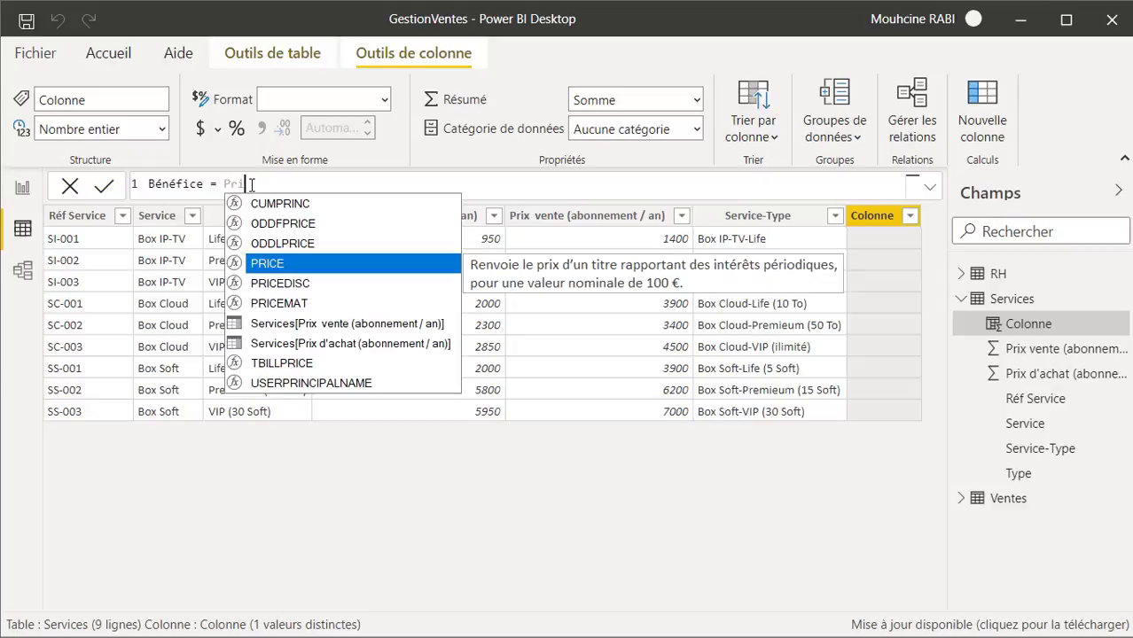
pyautogui.press('Down')
pyautogui.press('Down')
pyautogui.press('Down')
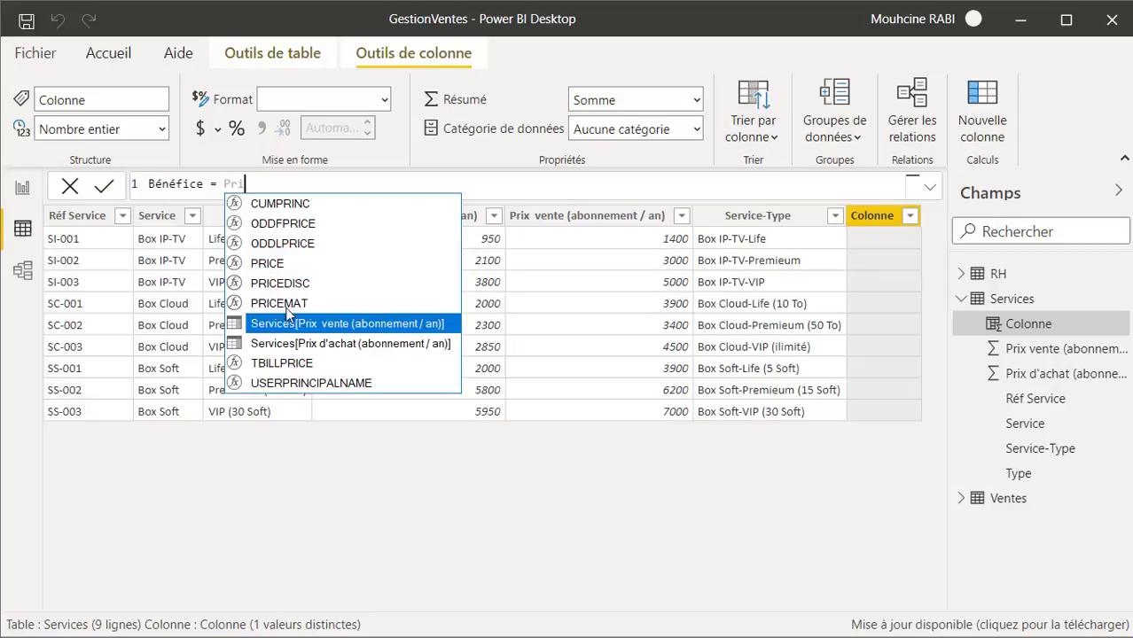
pyautogui.click(339, 330)
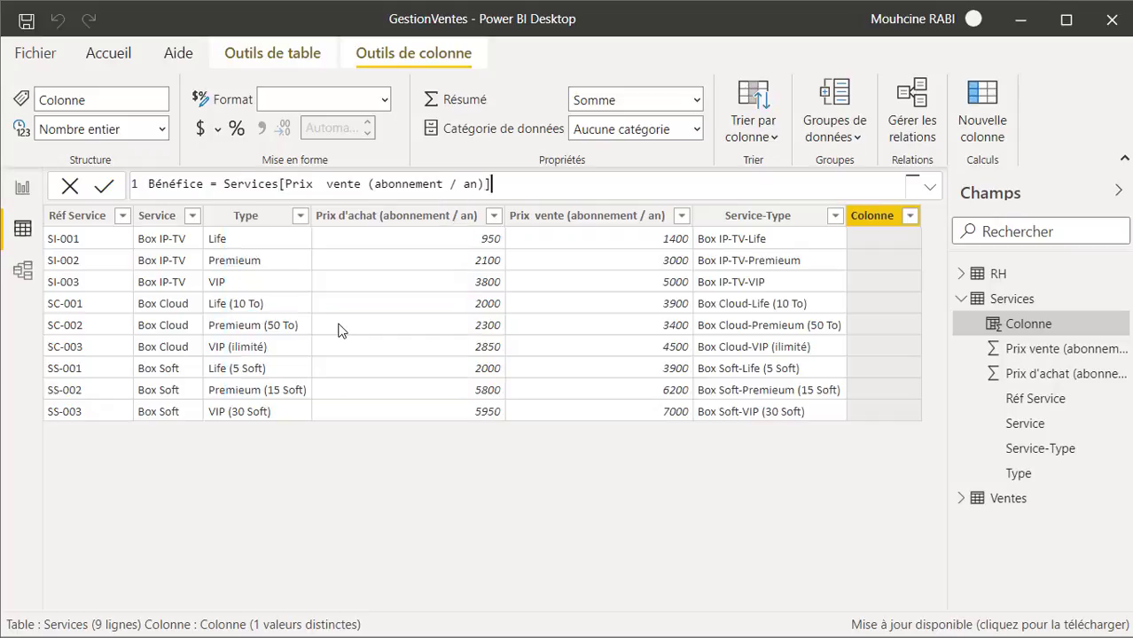
# - Complete the Bénéfice formula by subtracting Services[Prix d'achat (abonnement / an)] and validate it
pyautogui.write('-Ser')
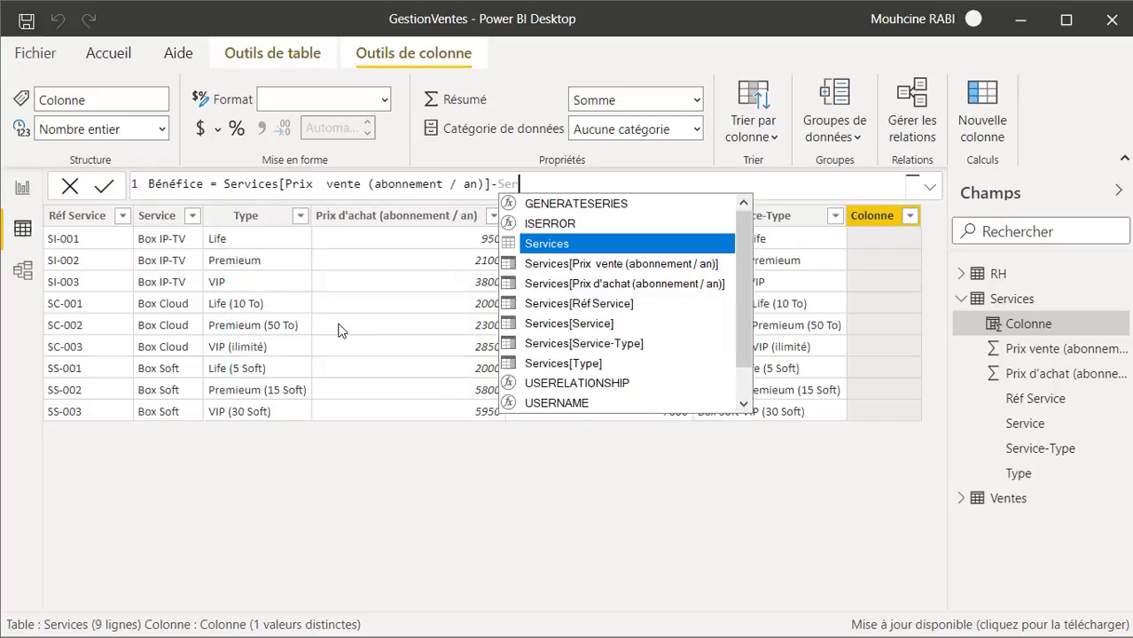
pyautogui.press('Down')
pyautogui.press('Down')
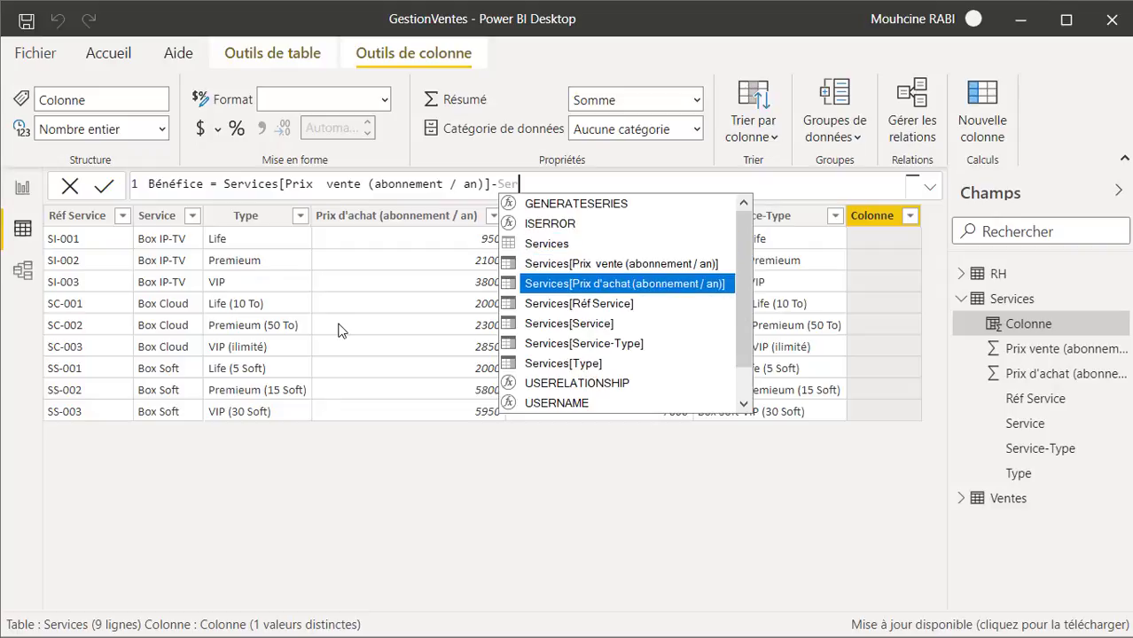
pyautogui.press('Tab')
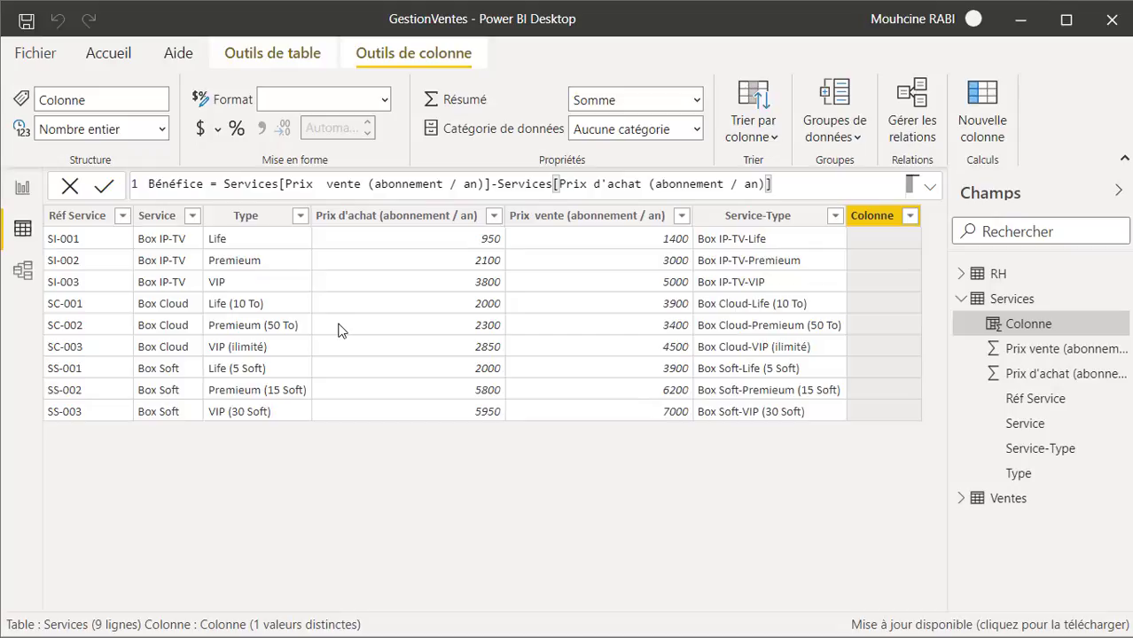
pyautogui.press('Return')
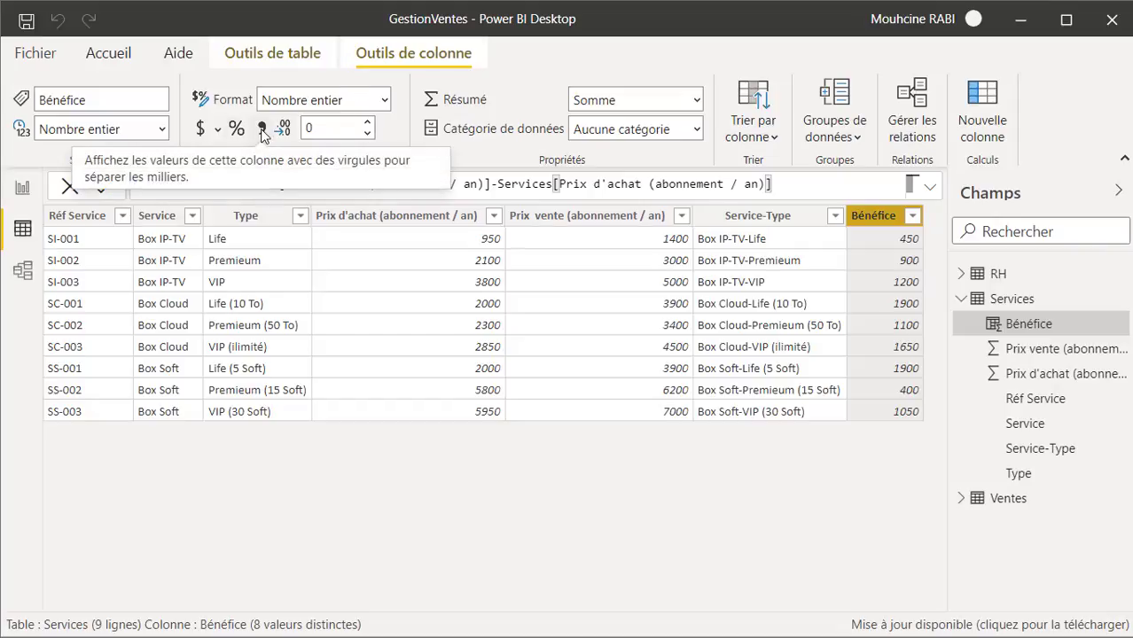
# - Format the Bénéfice column with 2 decimal places
pyautogui.click(369, 127)
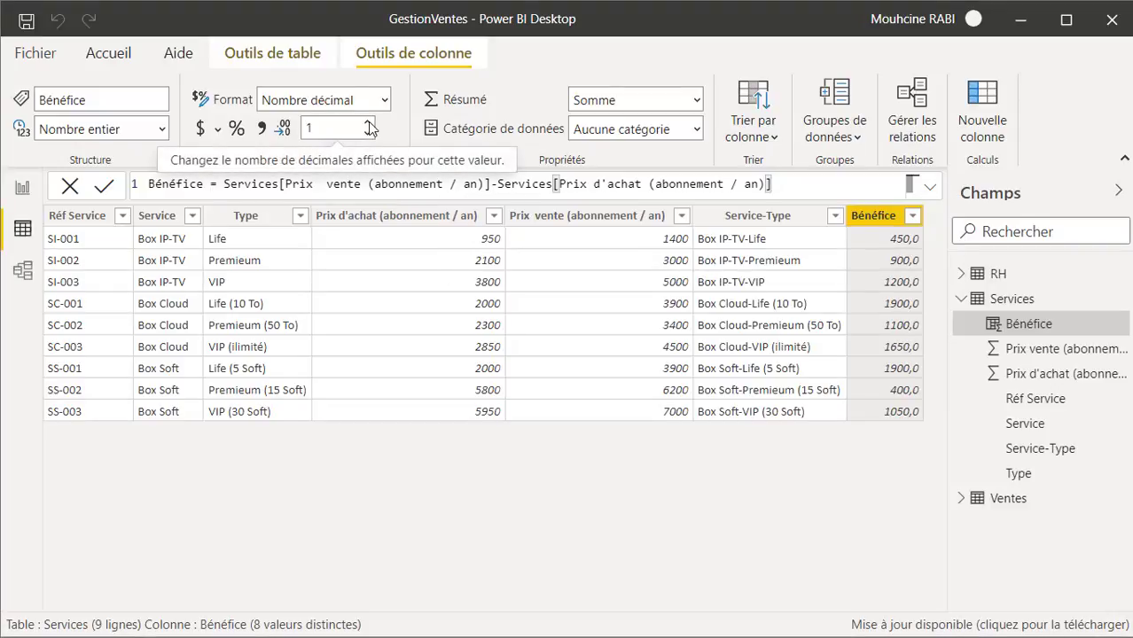
pyautogui.click(369, 127)
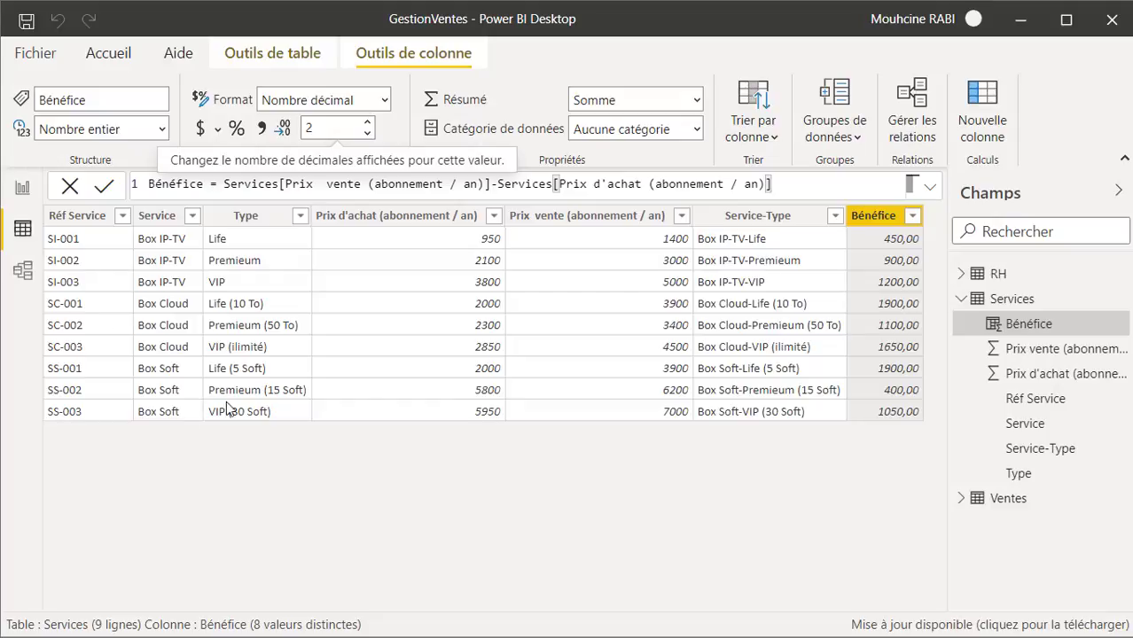
pyautogui.click(959, 299)
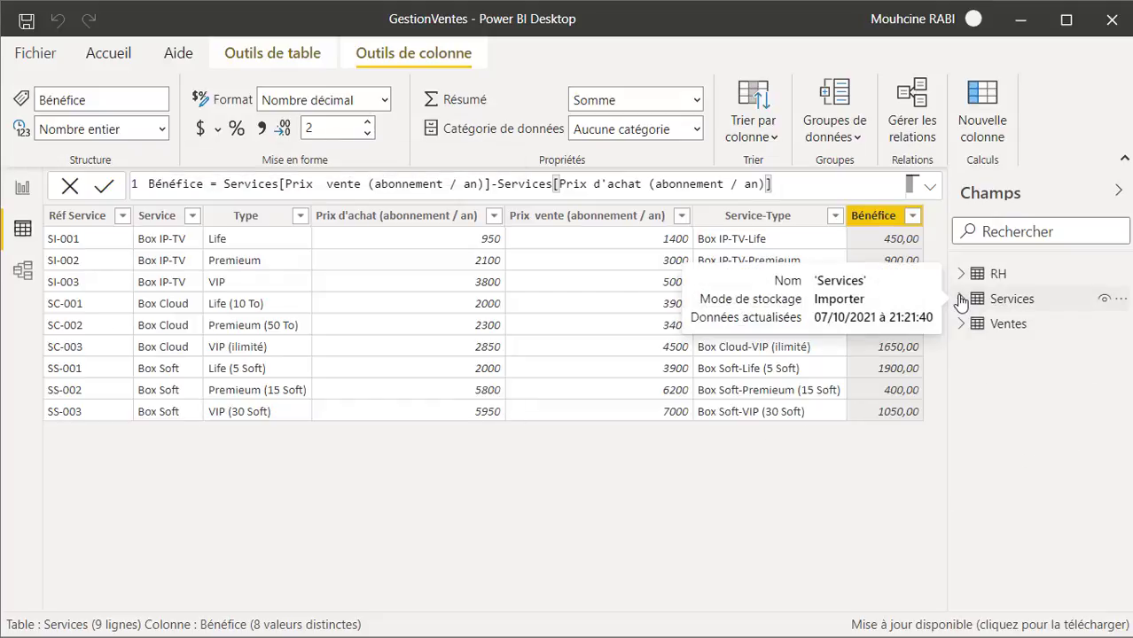
# - Add a calculated column named Détail Service to the Ventes table
pyautogui.click(995, 326)
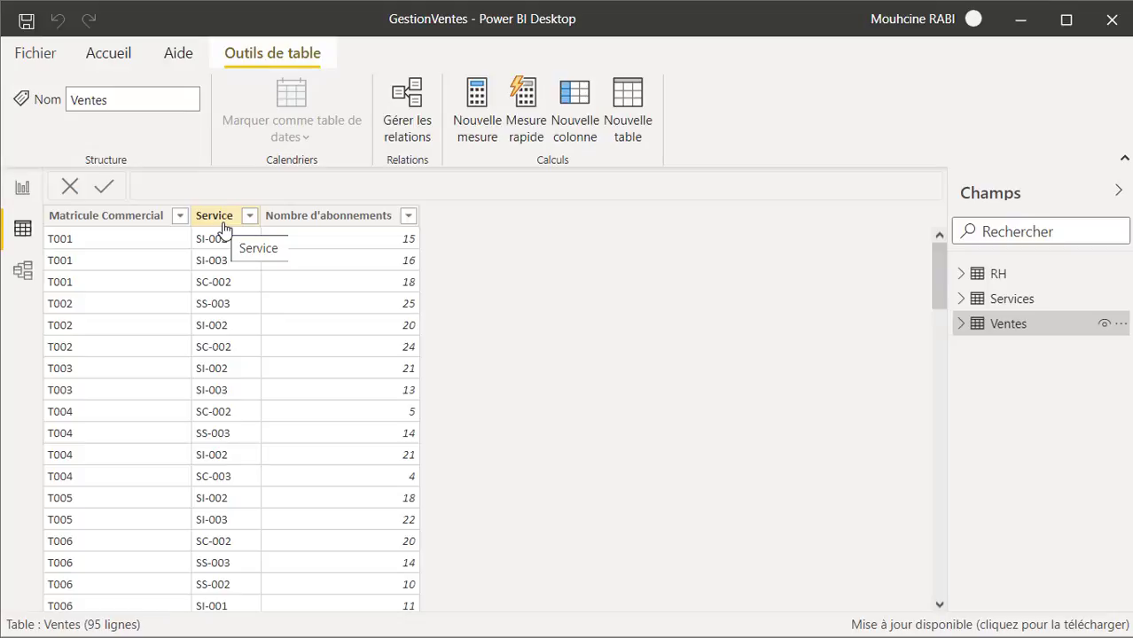
pyautogui.click(574, 120)
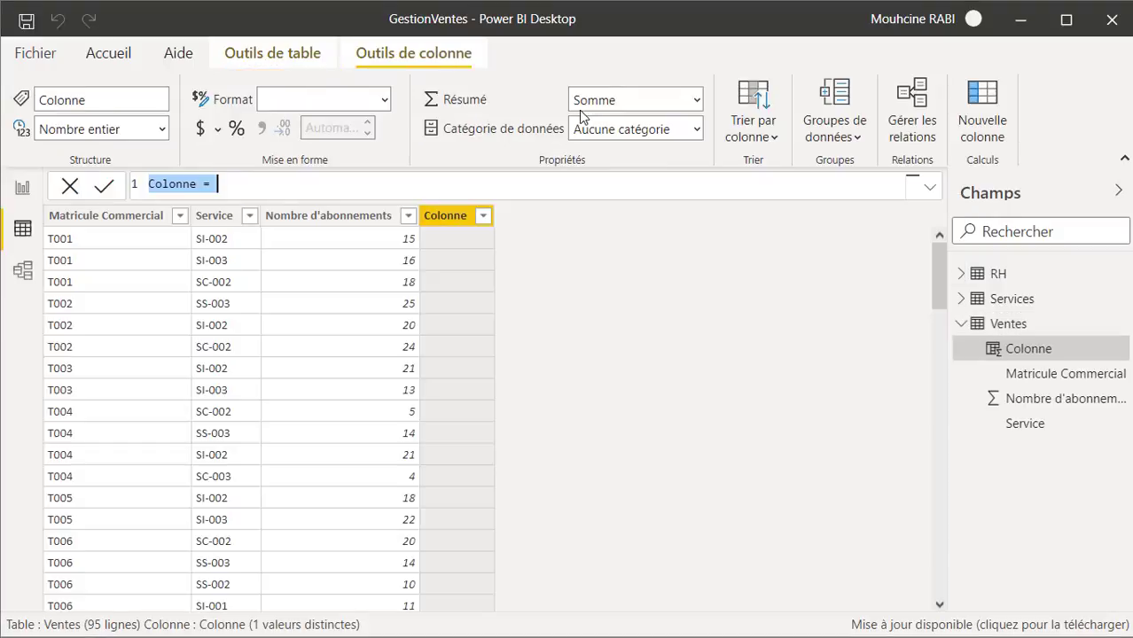
pyautogui.doubleClick(172, 186)
pyautogui.write('CA')
pyautogui.press('BackSpace')
pyautogui.press('BackSpace')
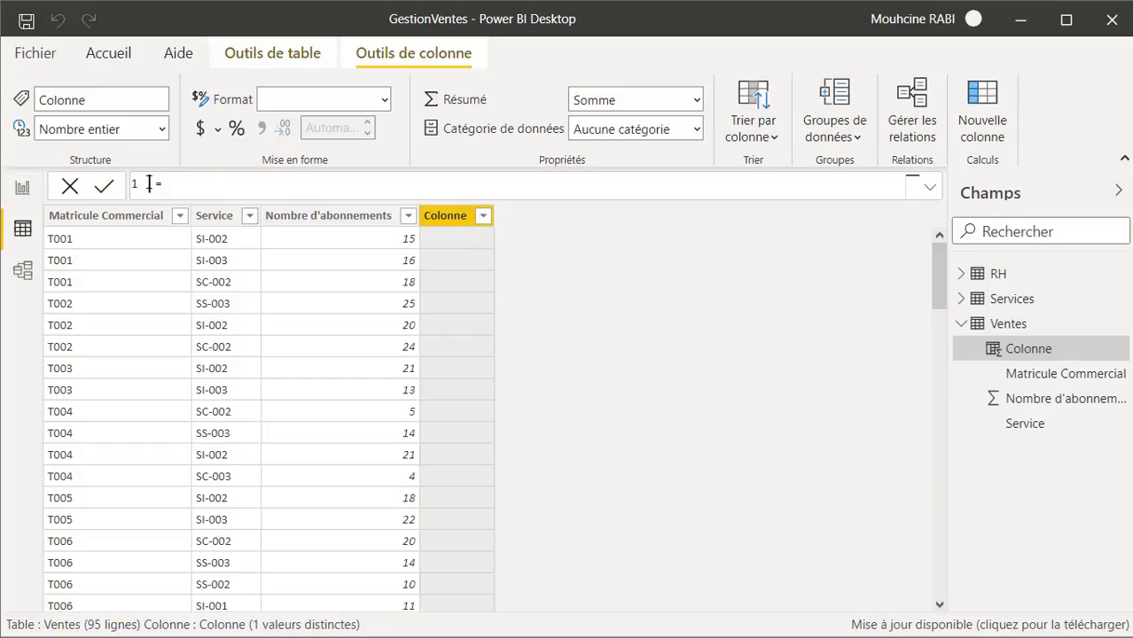
pyautogui.write('Détail Service')
# - Try to set the Détail Service formula to RELATED(Service), checking the field names of the Services table
pyautogui.click(286, 179)
pyautogui.write('related')
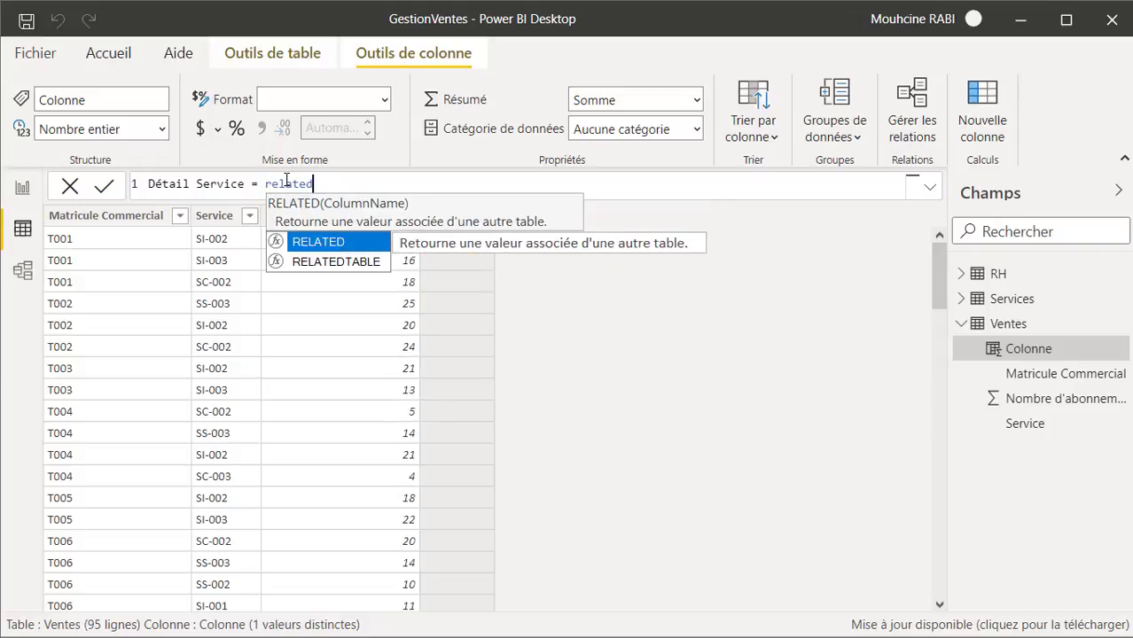
pyautogui.press('Tab')
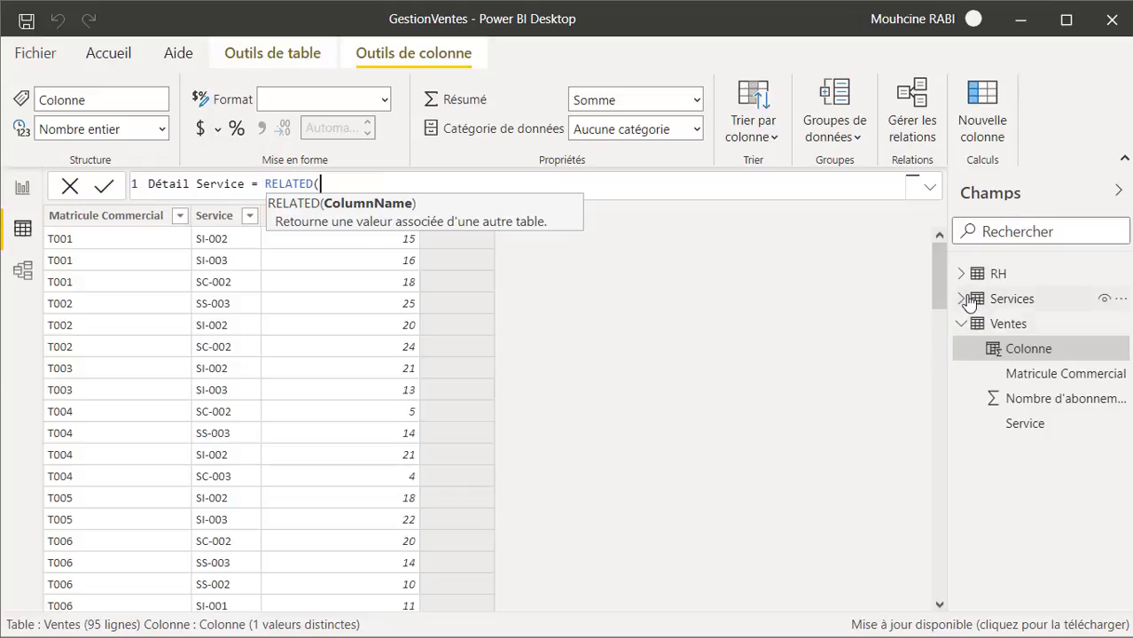
pyautogui.press('Return')
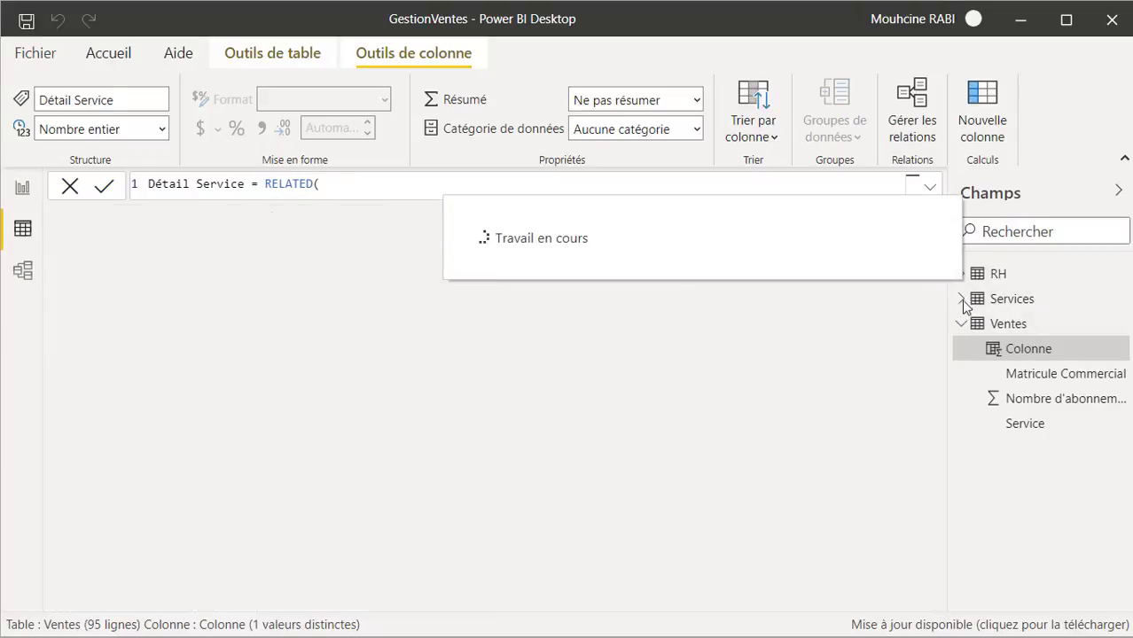
pyautogui.click(961, 299)
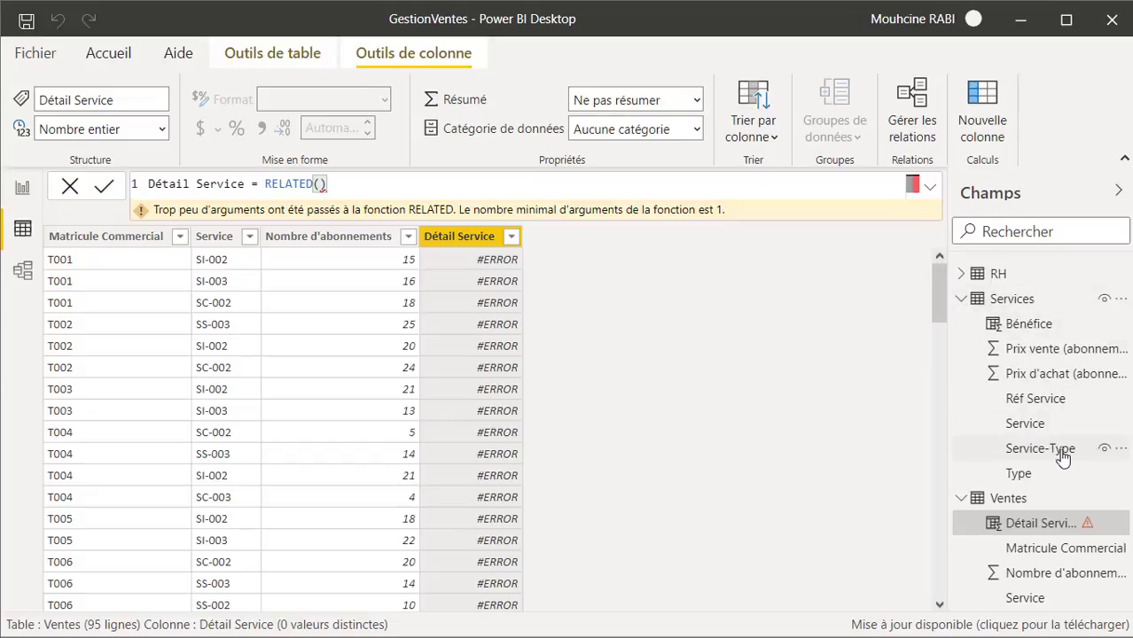
pyautogui.click(319, 183)
pyautogui.write('Service')
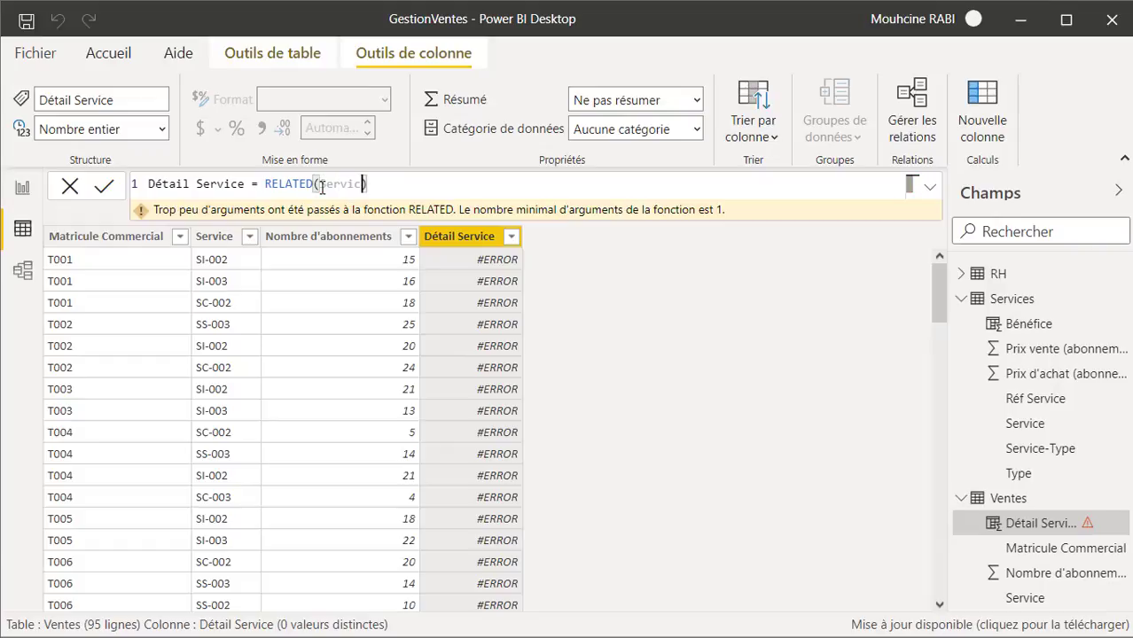
pyautogui.press('BackSpace')
# - Display the model view with the side panes collapsed and arrange the tables with Ventes between RH and Services
pyautogui.click(19, 281)
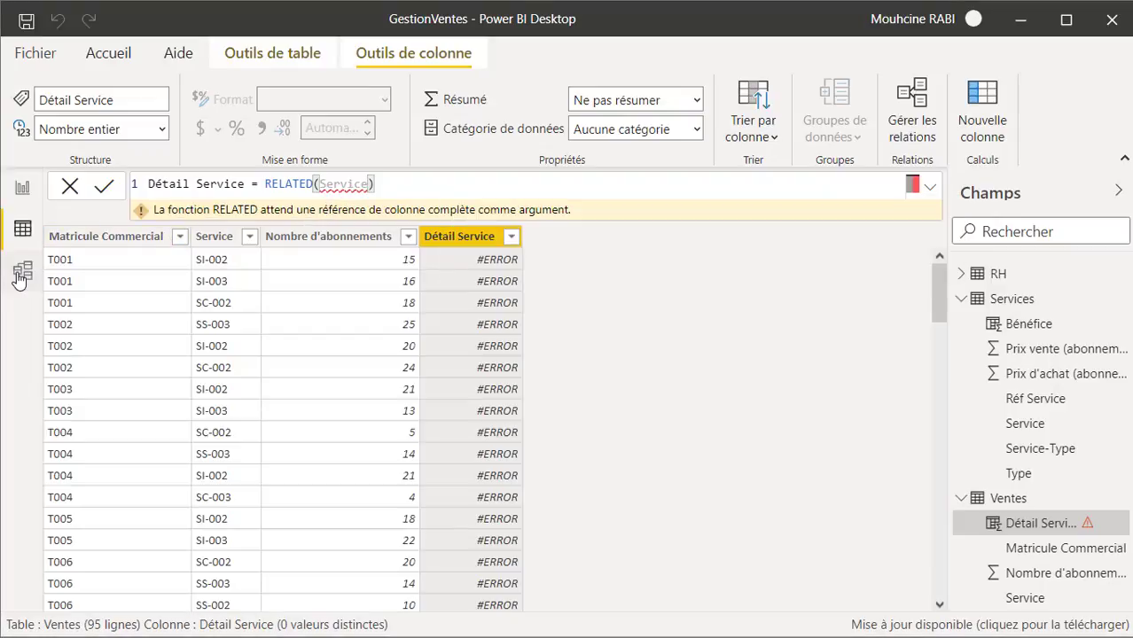
pyautogui.moveTo(705, 216)
pyautogui.click(23, 275)
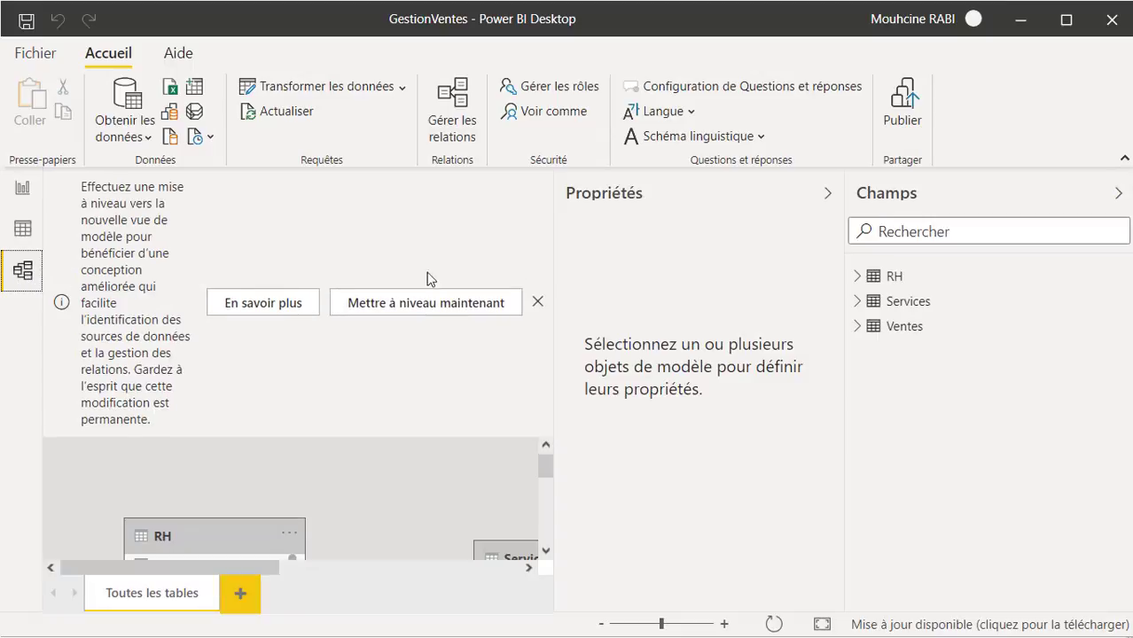
pyautogui.click(537, 300)
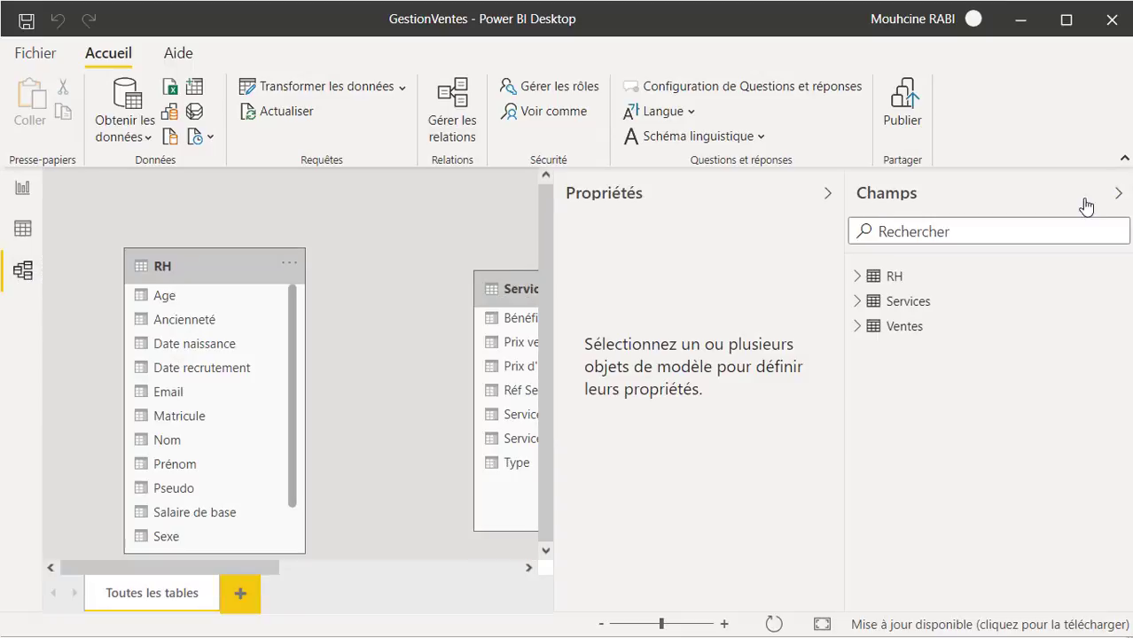
pyautogui.click(827, 192)
pyautogui.click(1118, 195)
pyautogui.moveTo(599, 290); pyautogui.dragTo(954, 218)
pyautogui.moveTo(918, 321); pyautogui.dragTo(561, 241)
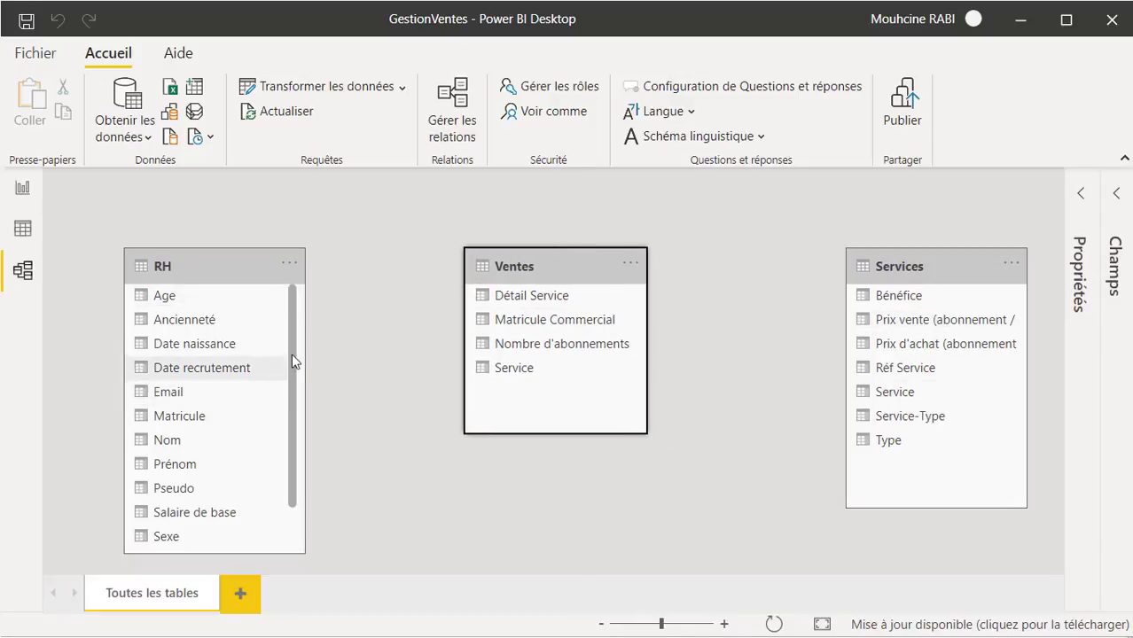
# - Create a relationship from the RH table's Matricule field to the Ventes table's Matricule Commercial field
pyautogui.moveTo(295, 349); pyautogui.dragTo(296, 375)
pyautogui.moveTo(173, 396); pyautogui.dragTo(522, 324)
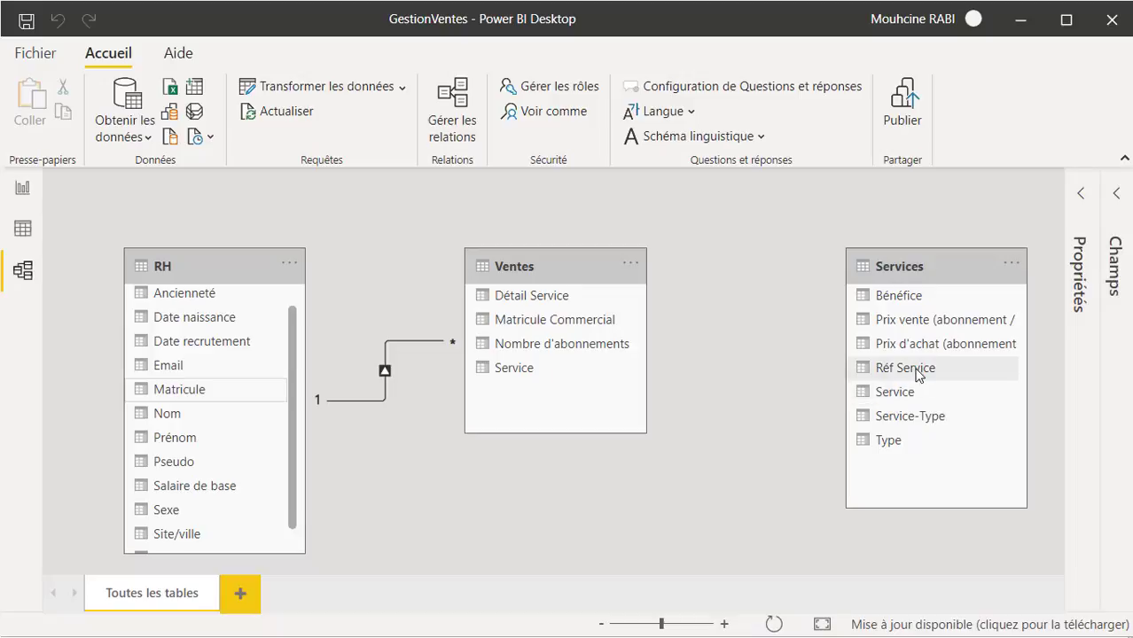
# - Create a relationship from the Services table's Réf Service field to the Ventes table's Service field
pyautogui.moveTo(917, 368); pyautogui.dragTo(529, 371)
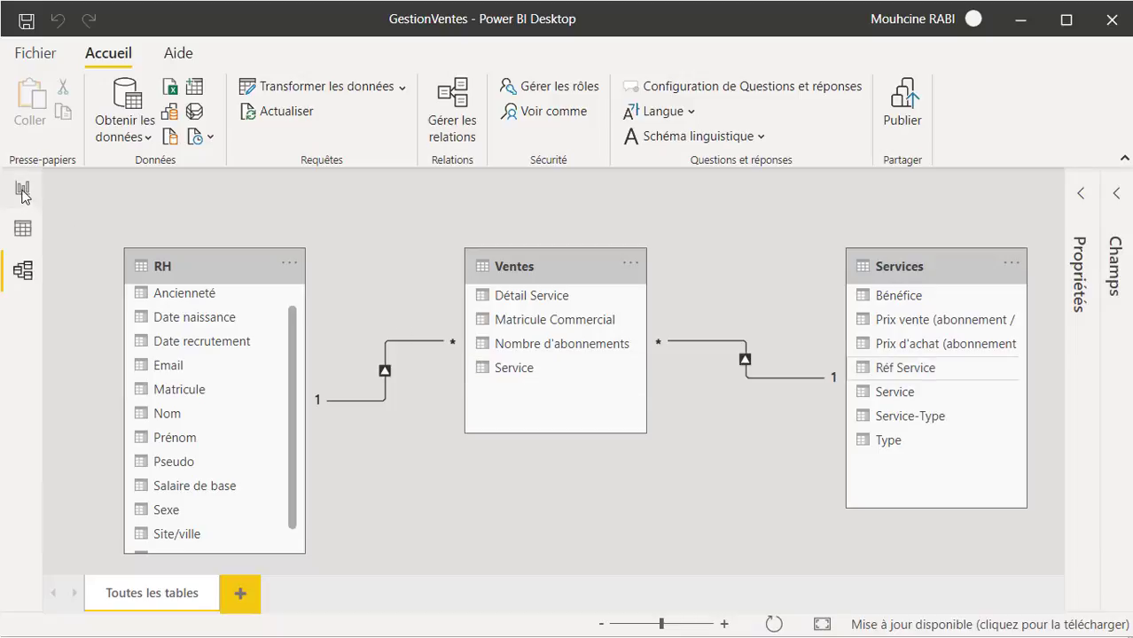
# - Correct the Détail Service column formula in the Ventes table to RELATED(Services[Service-Type])
pyautogui.click(23, 229)
pyautogui.click(375, 184)
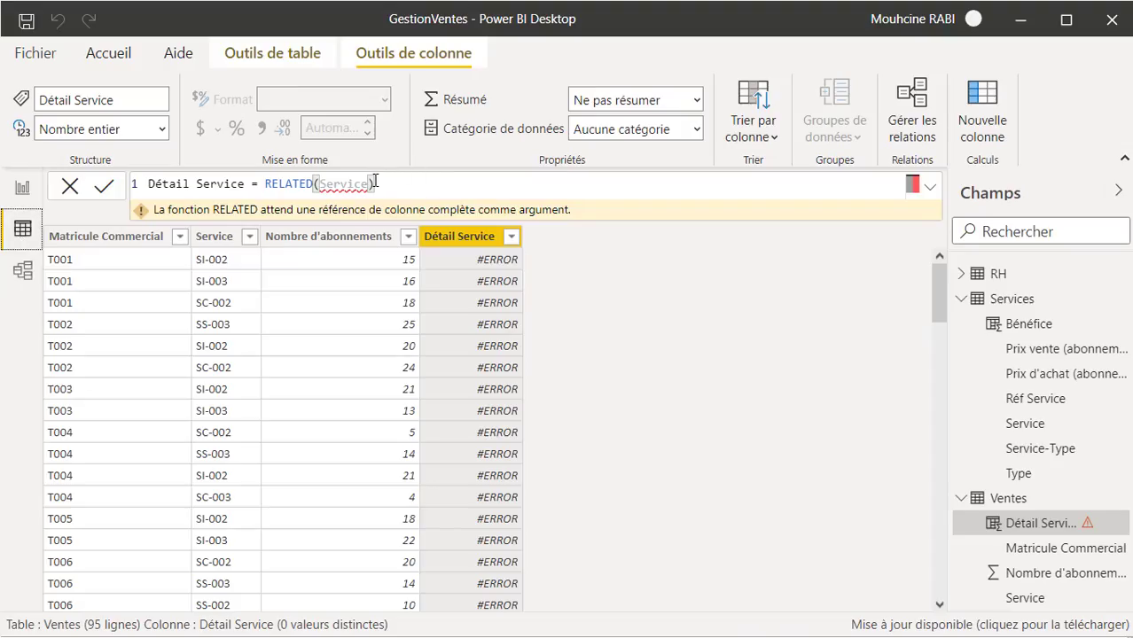
pyautogui.press('BackSpace')
pyautogui.press('BackSpace')
pyautogui.press('BackSpace')
pyautogui.press('BackSpace')
pyautogui.press('BackSpace')
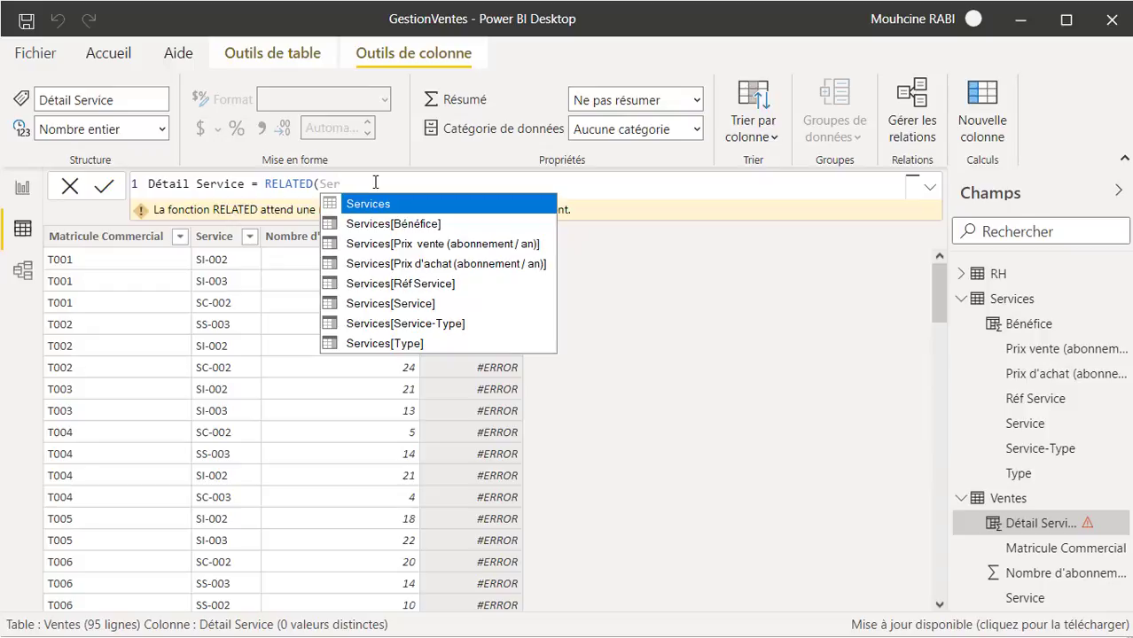
pyautogui.press('Down')
pyautogui.press('Down')
pyautogui.press('Down')
pyautogui.press('Down')
pyautogui.press('Down')
pyautogui.press('Down')
pyautogui.press('Up')
pyautogui.press('Down')
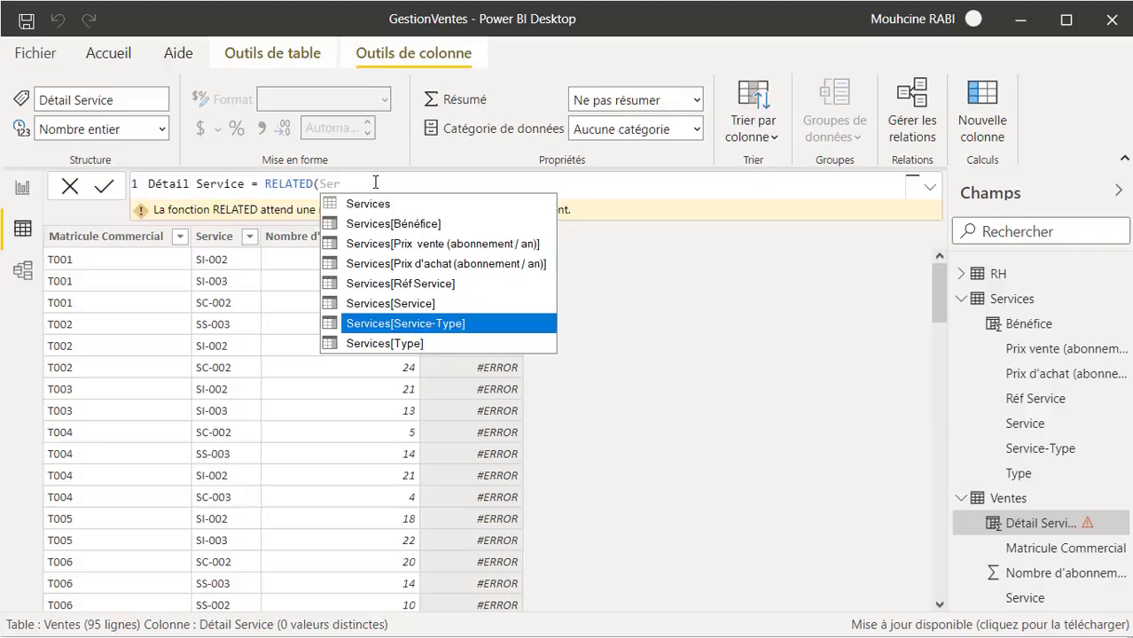
pyautogui.press('Tab')
pyautogui.write(')')
pyautogui.press('Return')
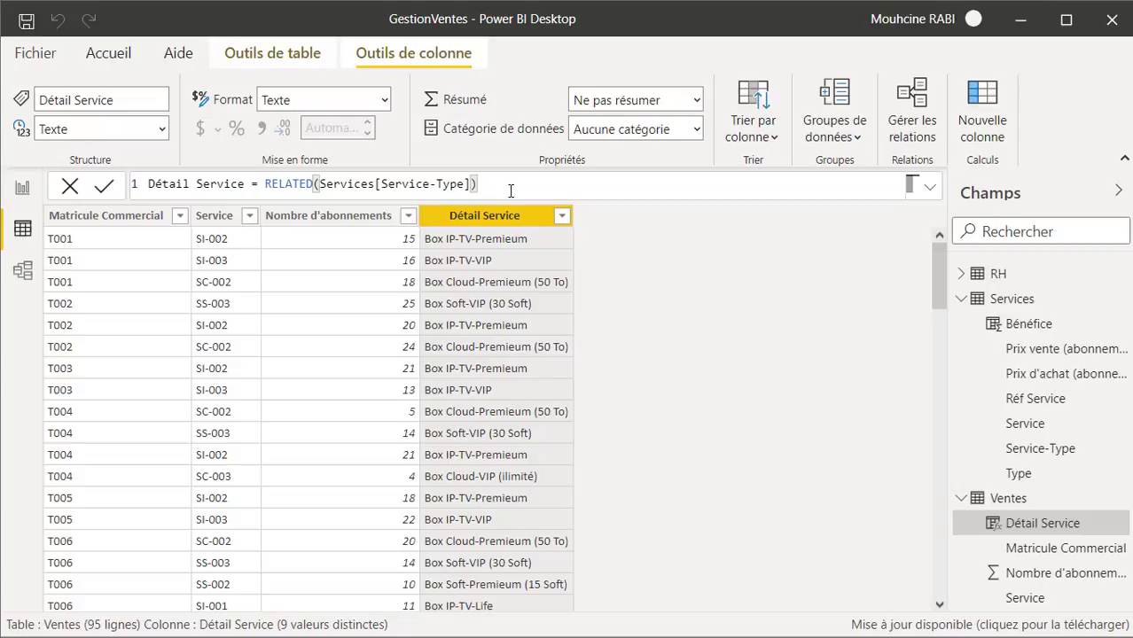
# - Add a calculated column named CA to the Ventes table
pyautogui.click(249, 55)
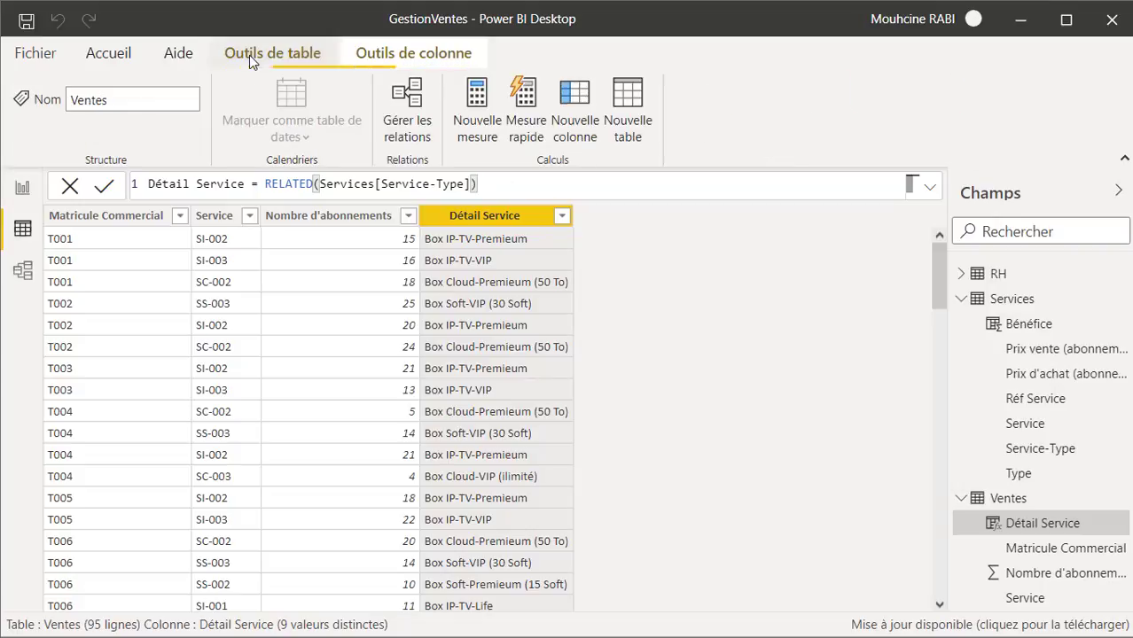
pyautogui.click(574, 123)
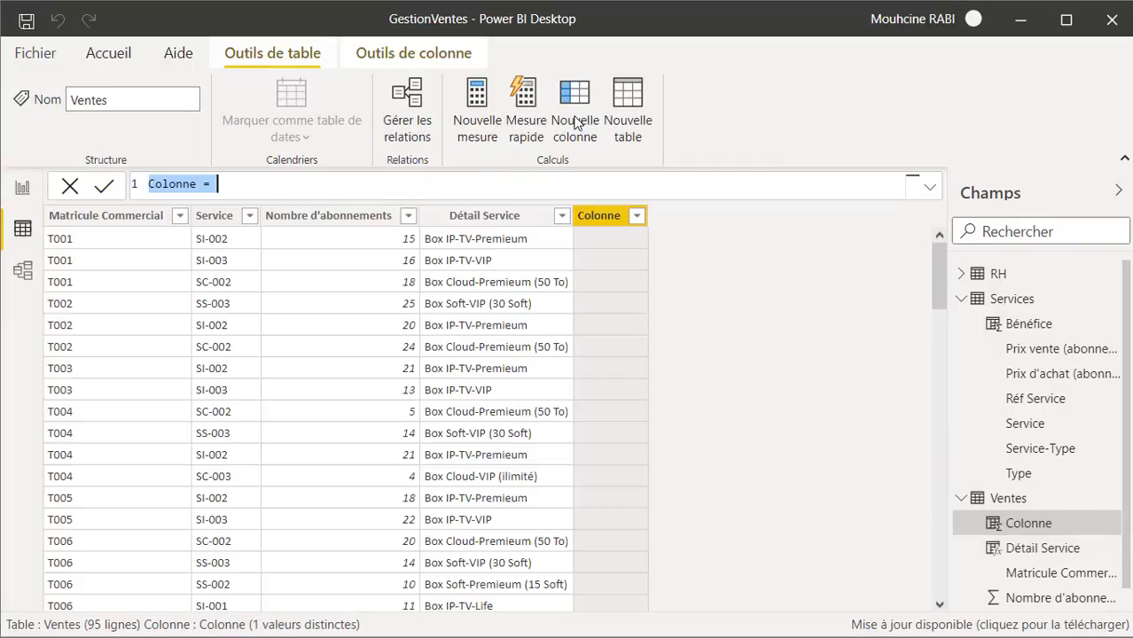
pyautogui.doubleClick(153, 183)
pyautogui.write('CA')
# - Define CA as Ventes[Nombre d'abonnements] multiplied by RELATED(Services[Prix vente (abonnement / an)])
pyautogui.click(192, 185)
pyautogui.write('nom')
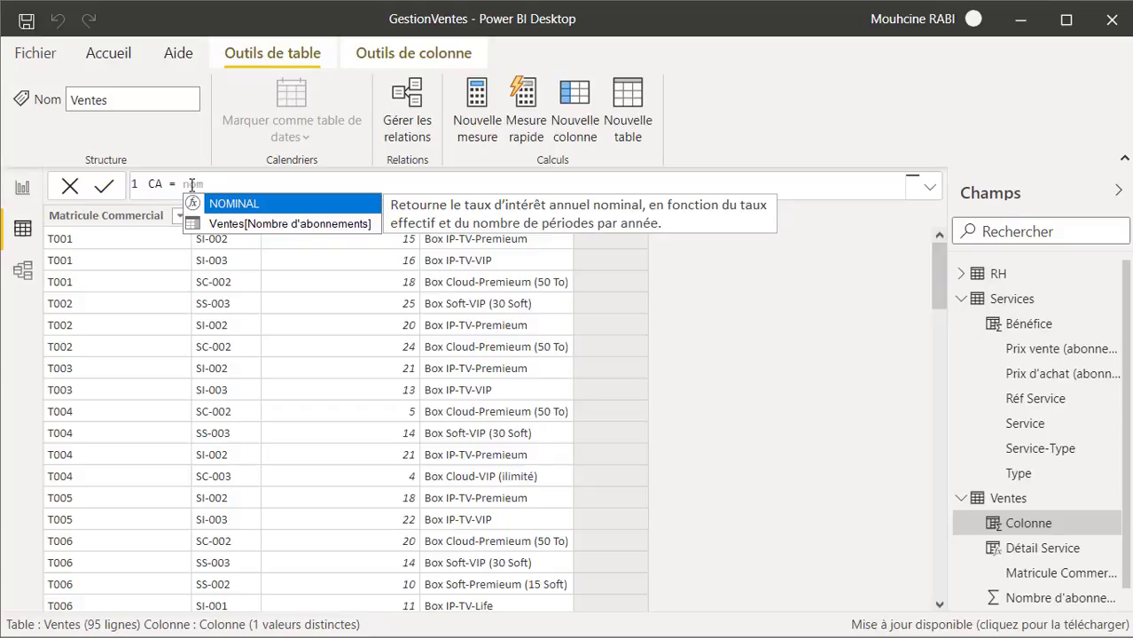
pyautogui.press('Down')
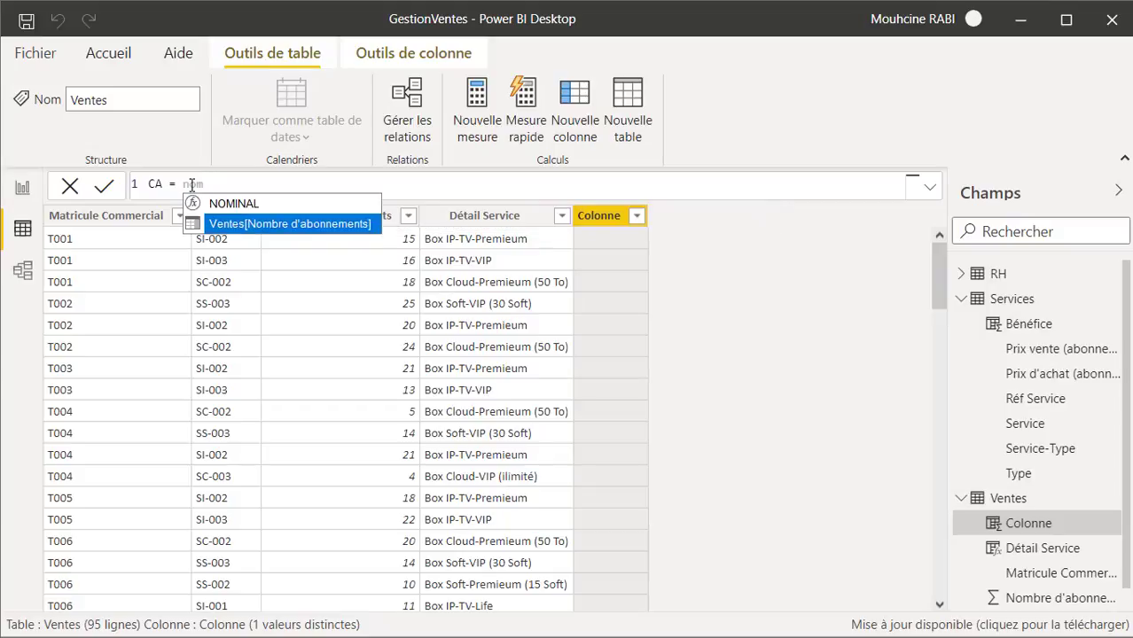
pyautogui.press('Tab')
pyautogui.write('*')
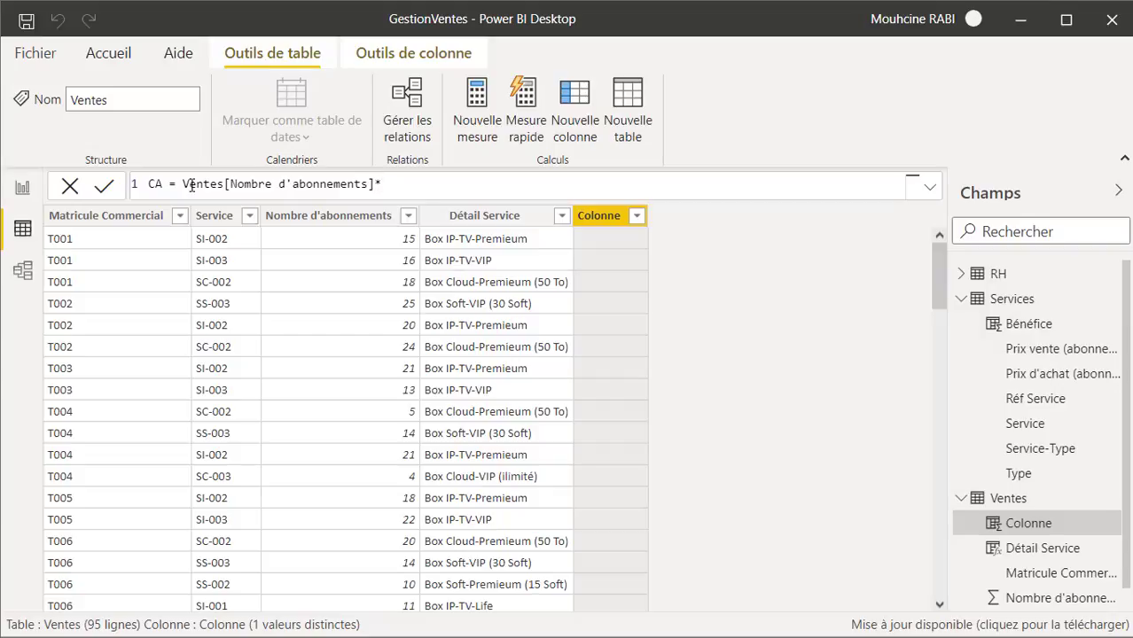
pyautogui.write('rela')
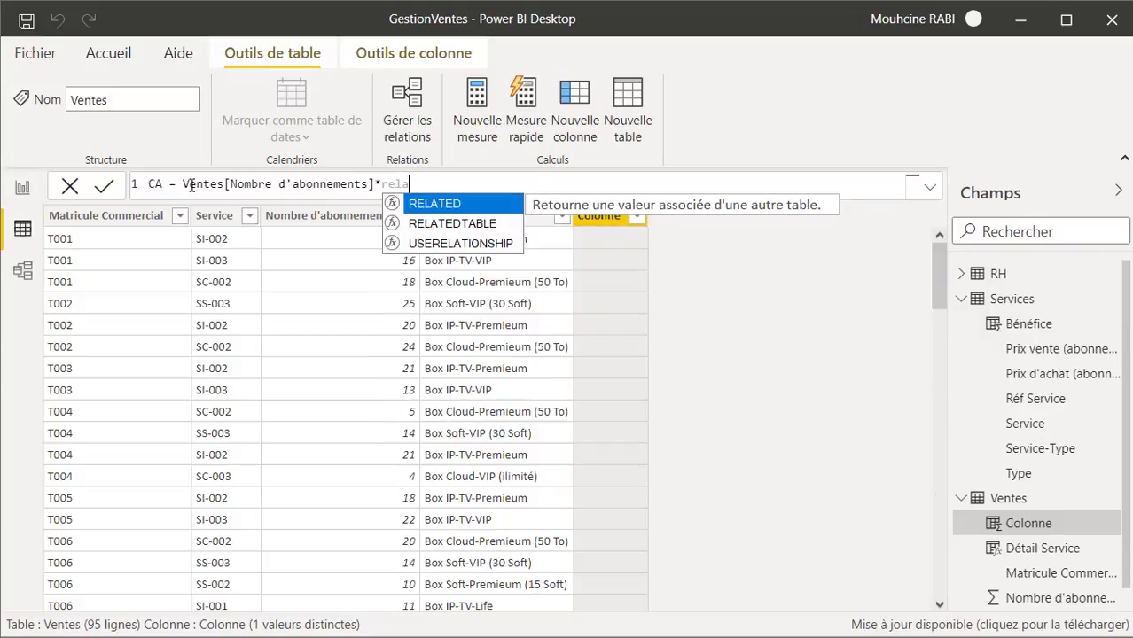
pyautogui.press('Tab')
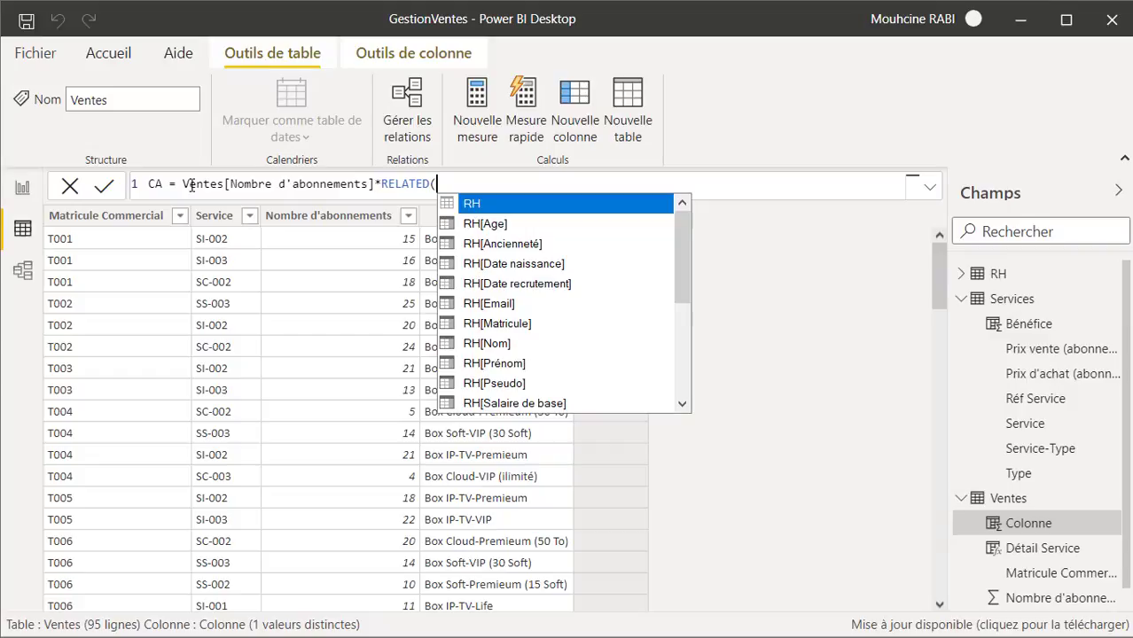
pyautogui.press('Down')
pyautogui.press('Down')
pyautogui.press('Down')
pyautogui.press('Down')
pyautogui.press('Down')
pyautogui.press('Down')
pyautogui.press('Down')
pyautogui.press('Down')
pyautogui.press('Down')
pyautogui.press('Down')
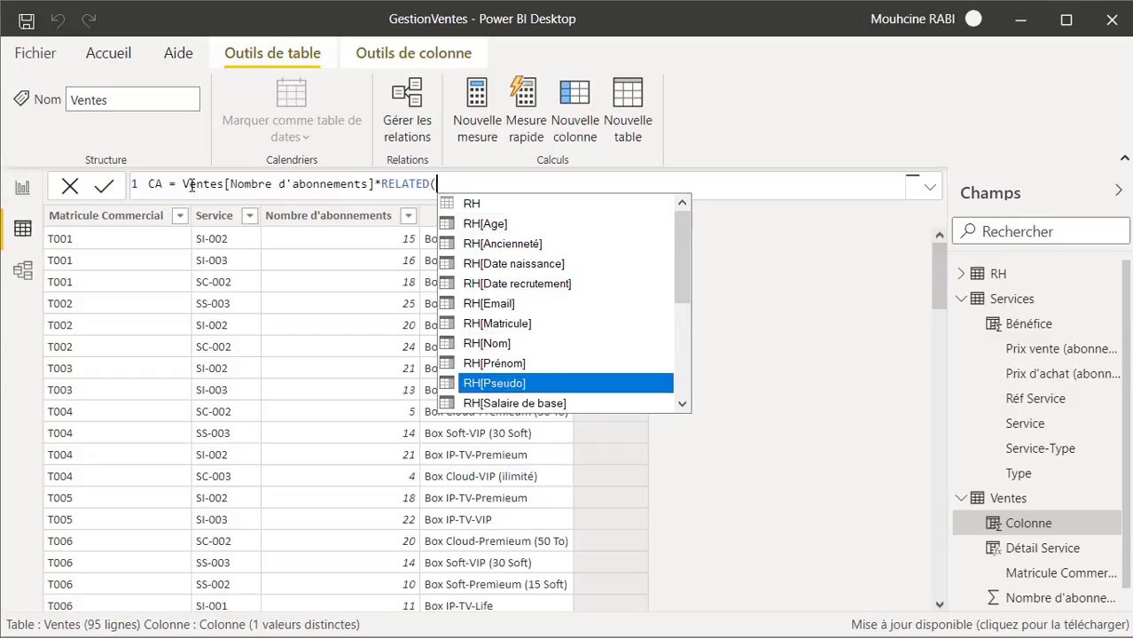
pyautogui.press('Down')
pyautogui.press('Down')
pyautogui.press('Down')
pyautogui.press('Down')
pyautogui.press('Down')
pyautogui.press('Down')
pyautogui.press('Down')
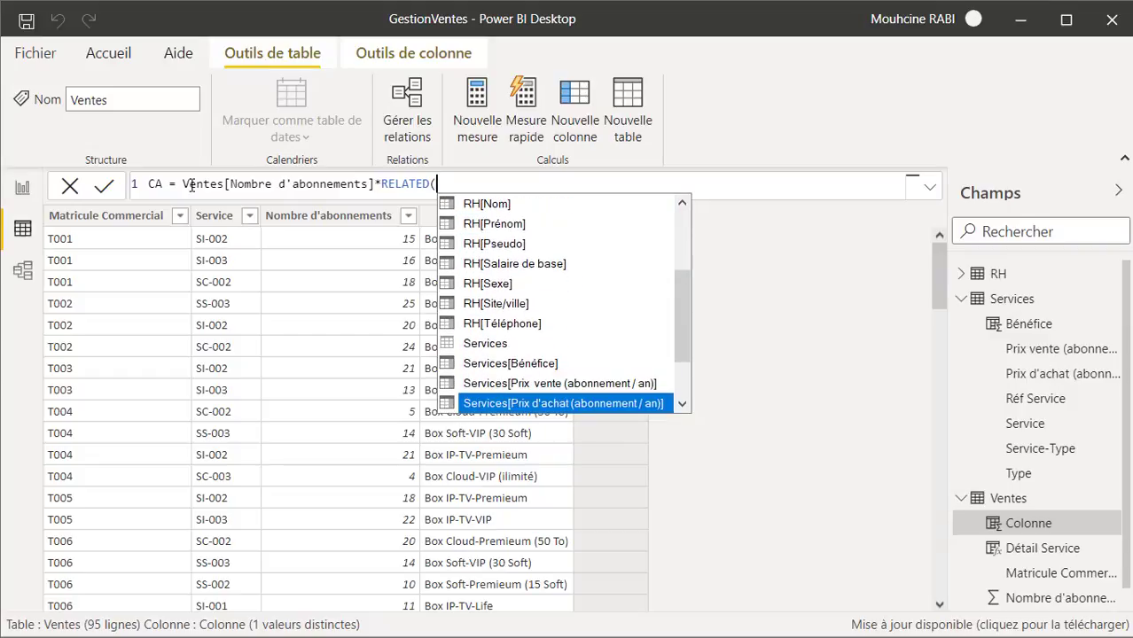
pyautogui.press('Up')
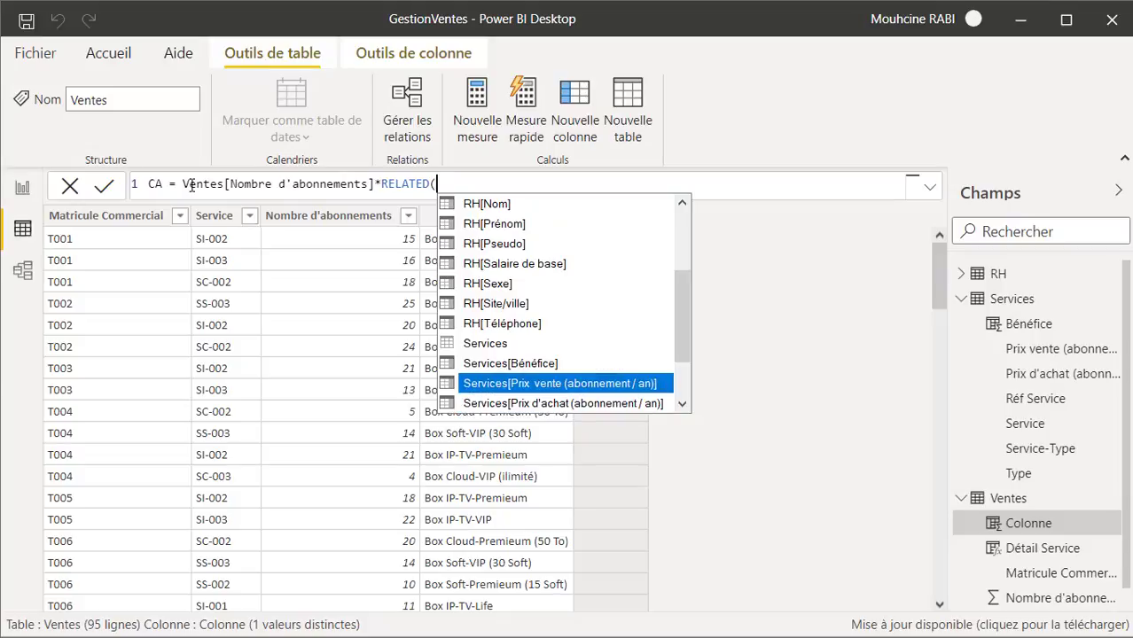
pyautogui.press('Tab')
pyautogui.write(')')
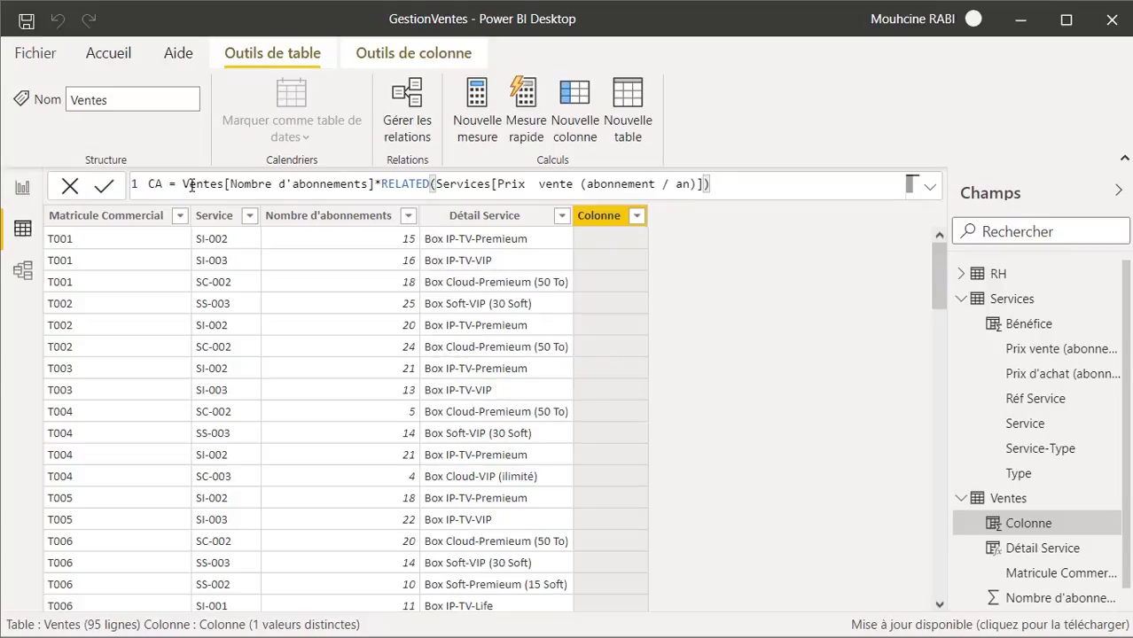
pyautogui.press('Return')
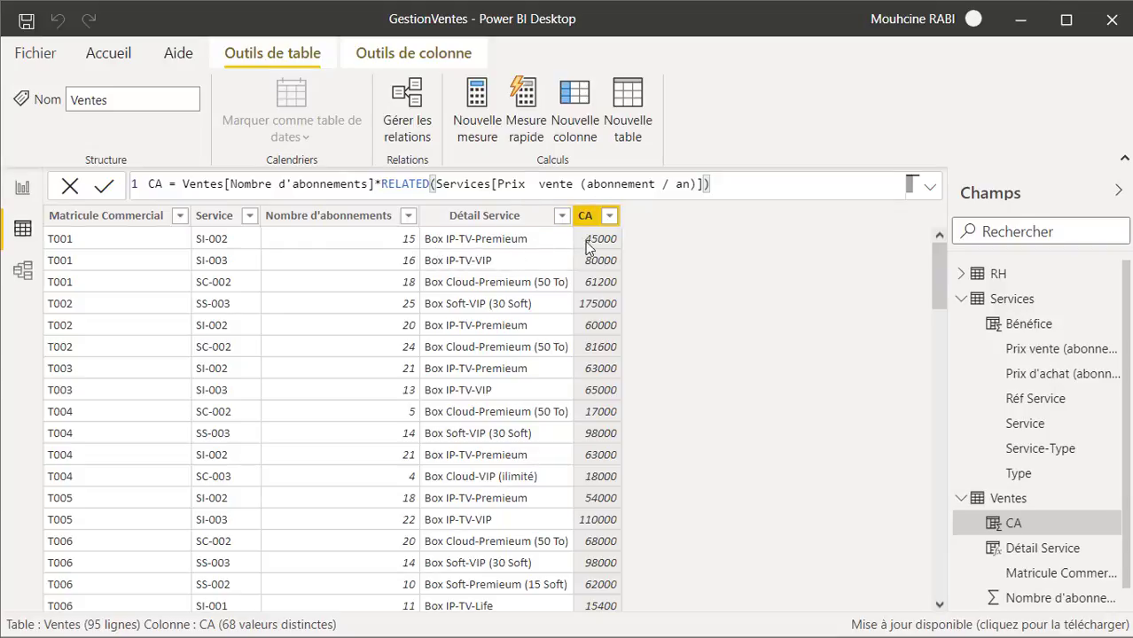
# - Format the CA column with a thousands separator and 2 decimal places
pyautogui.click(420, 52)
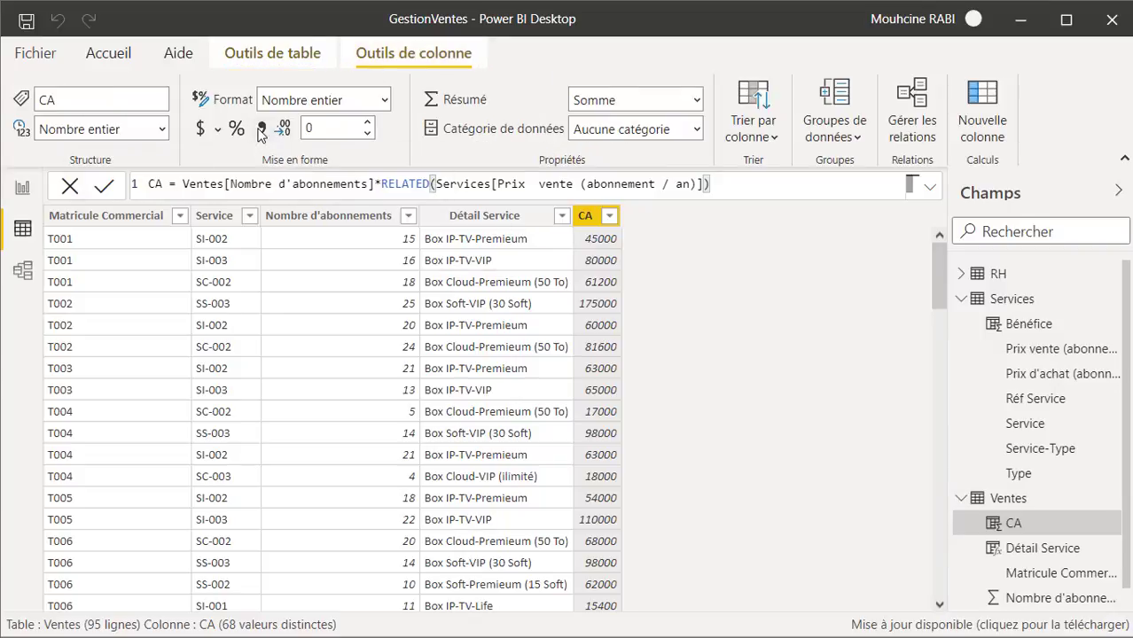
pyautogui.click(260, 129)
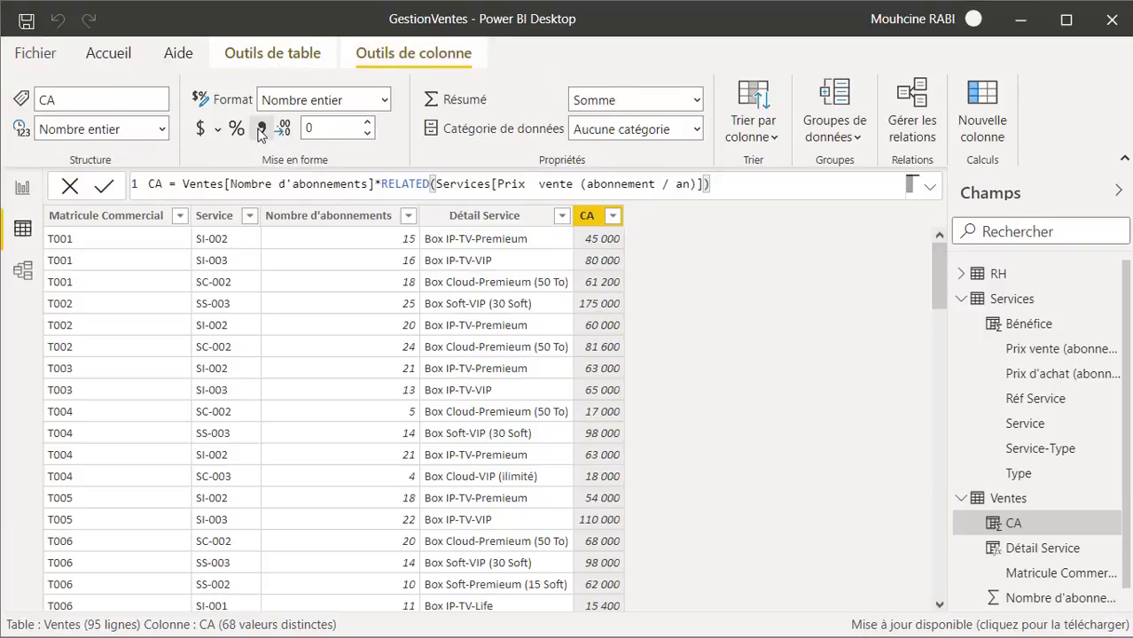
pyautogui.click(367, 123)
pyautogui.click(367, 124)
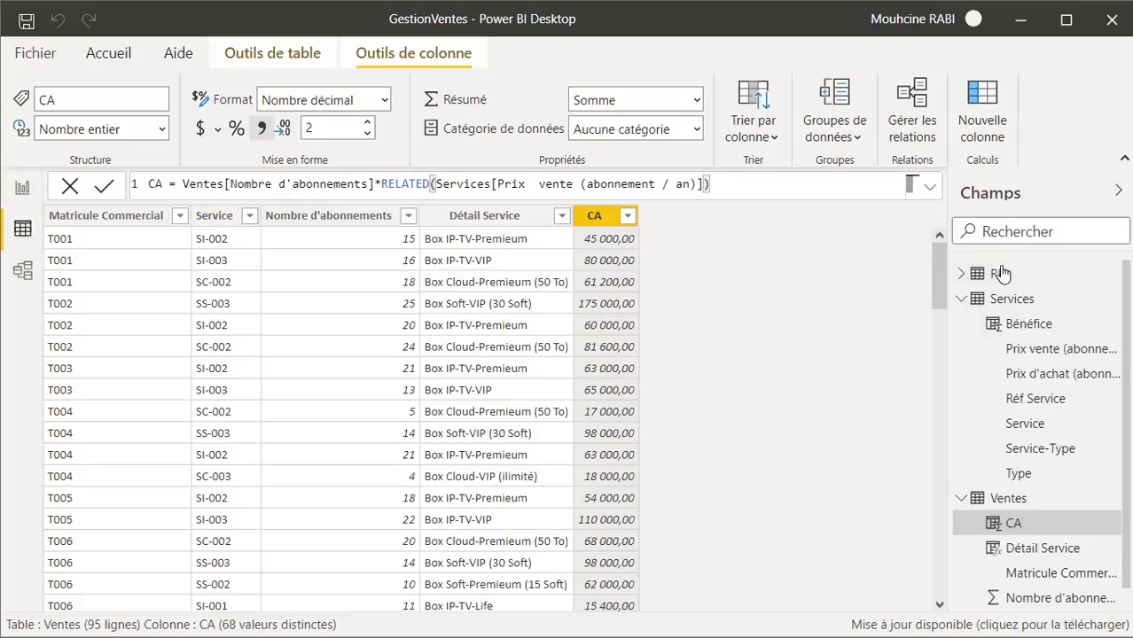
# - Review the columns of the RH, Services and Ventes tables in the data view, collapsing their field lists
pyautogui.click(963, 299)
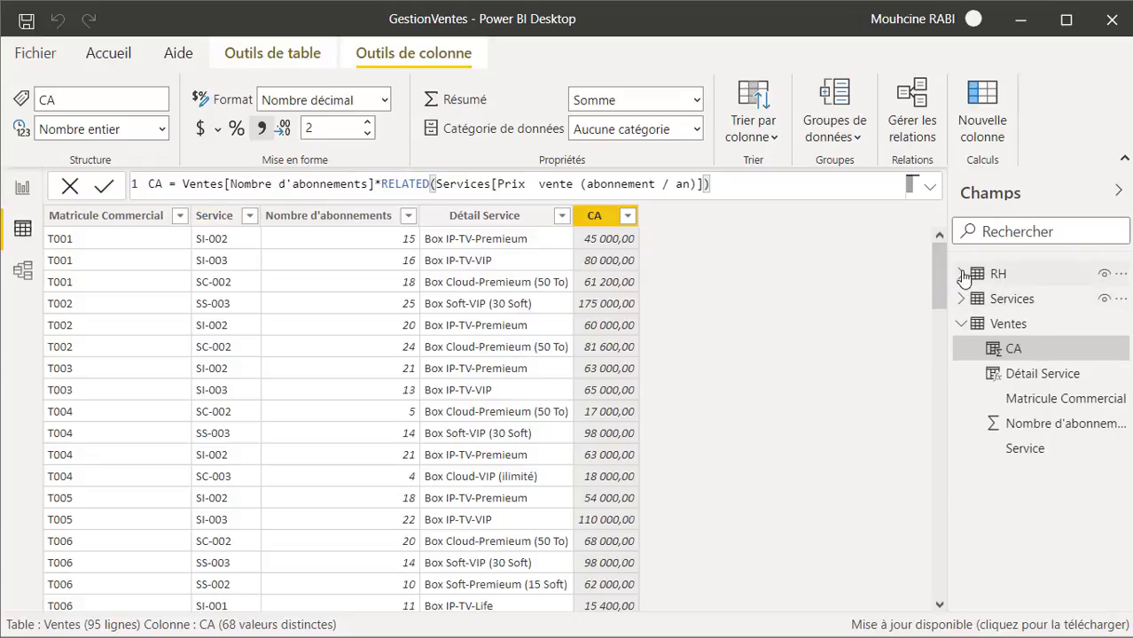
pyautogui.click(961, 274)
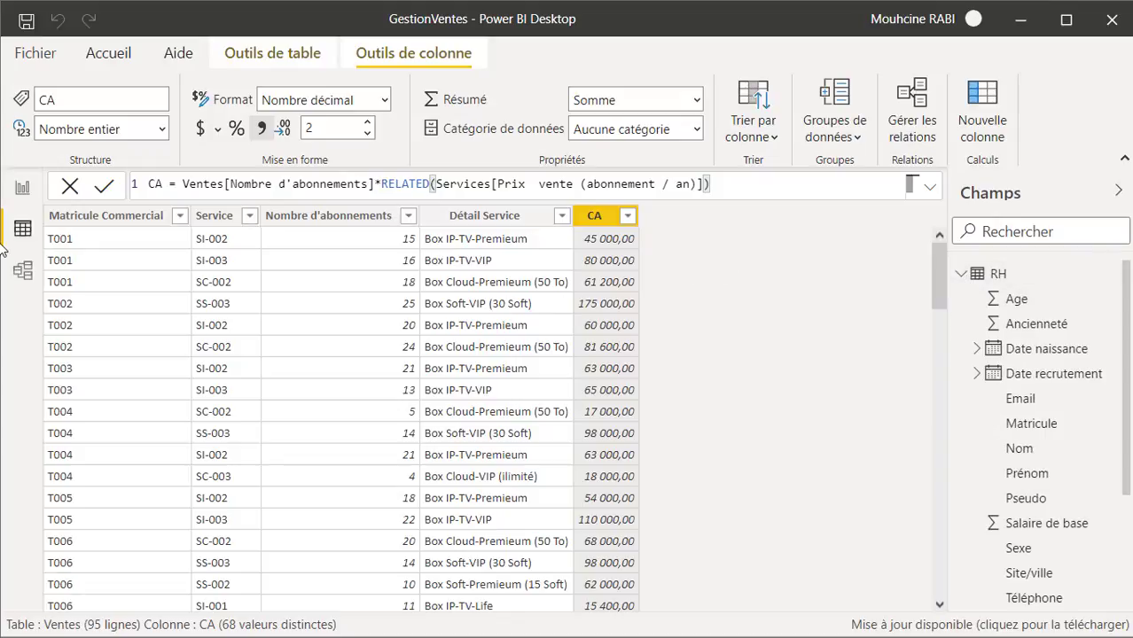
pyautogui.click(998, 276)
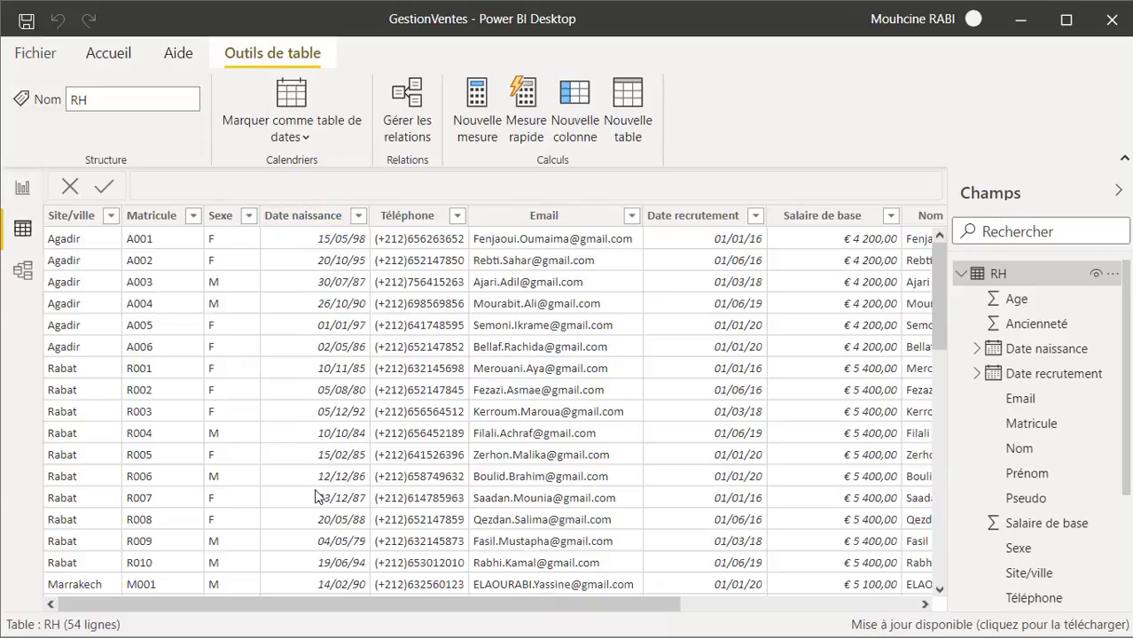
pyautogui.moveTo(371, 611); pyautogui.dragTo(609, 612)
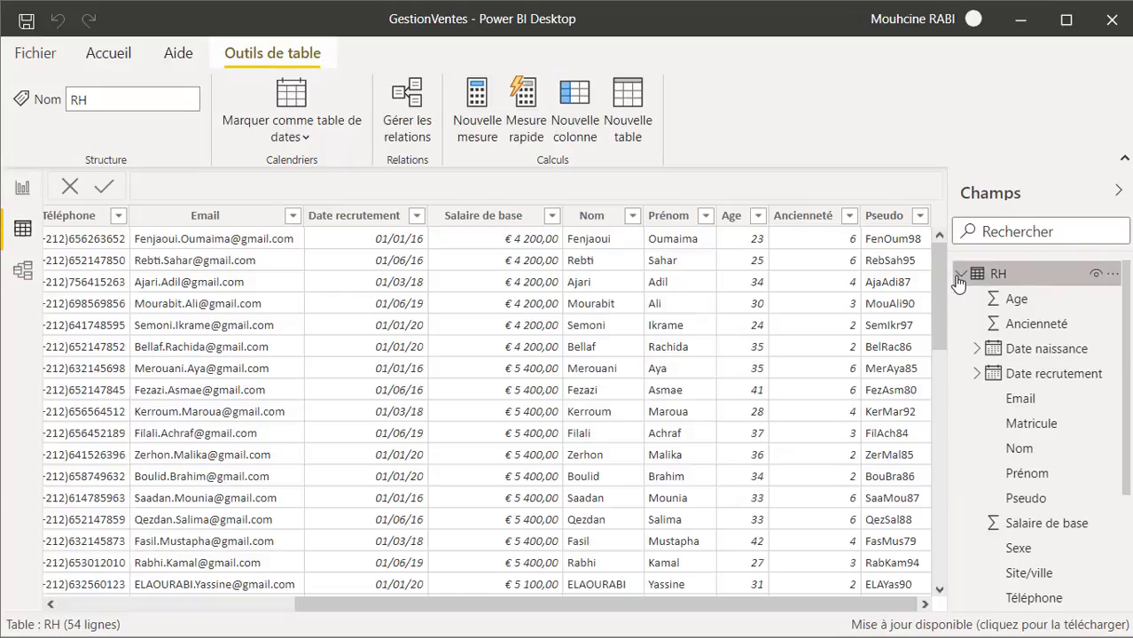
pyautogui.click(988, 274)
pyautogui.click(1008, 299)
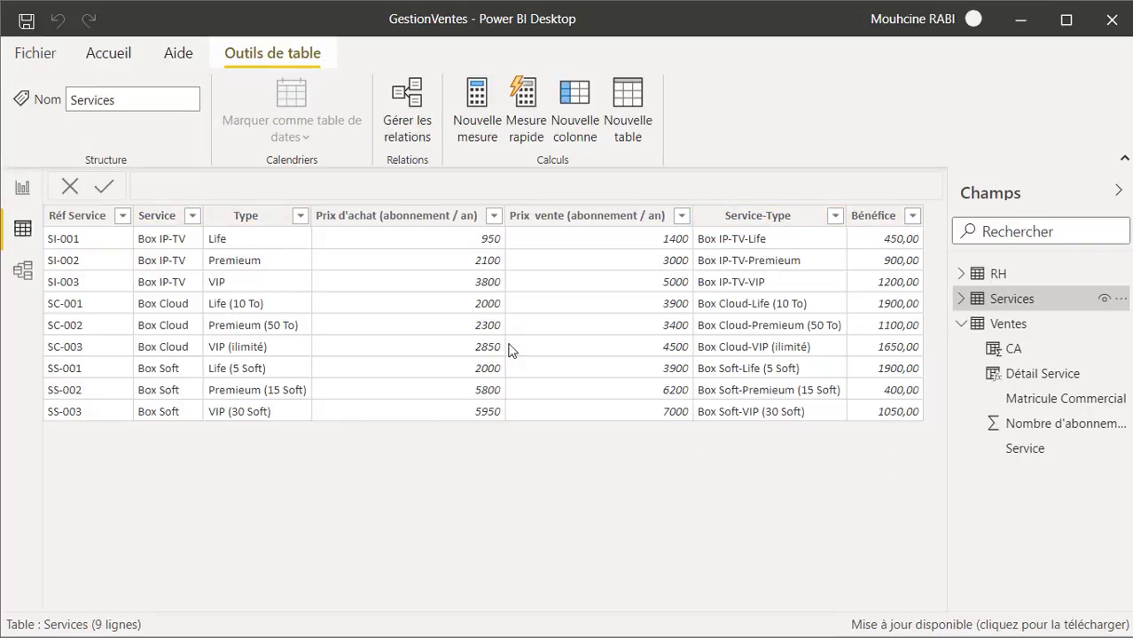
pyautogui.click(1013, 326)
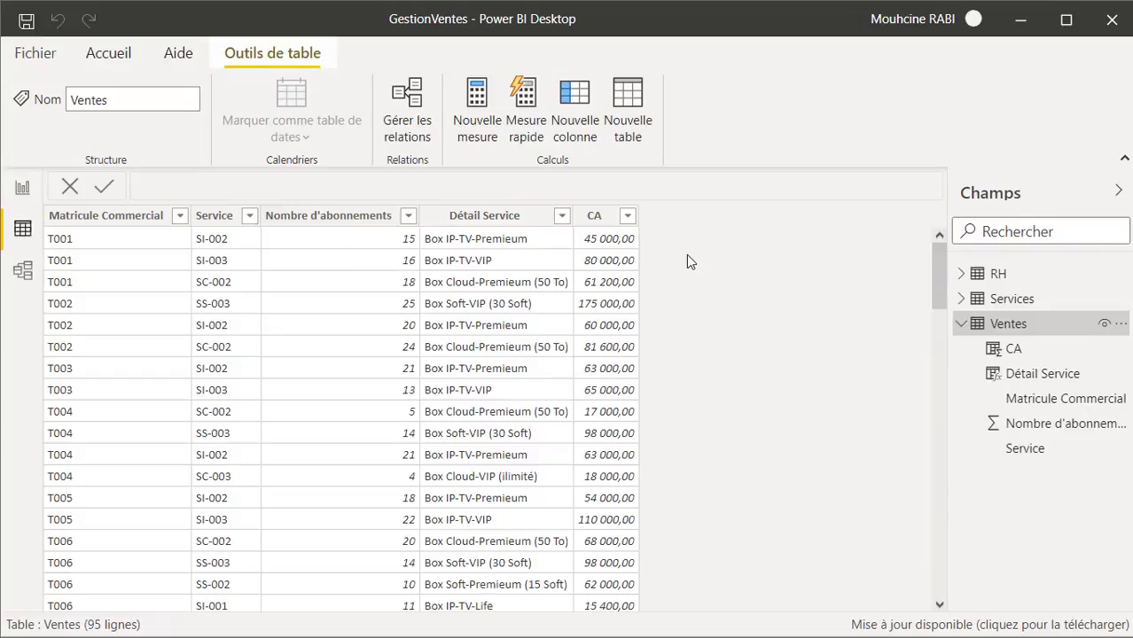
pyautogui.click(962, 323)
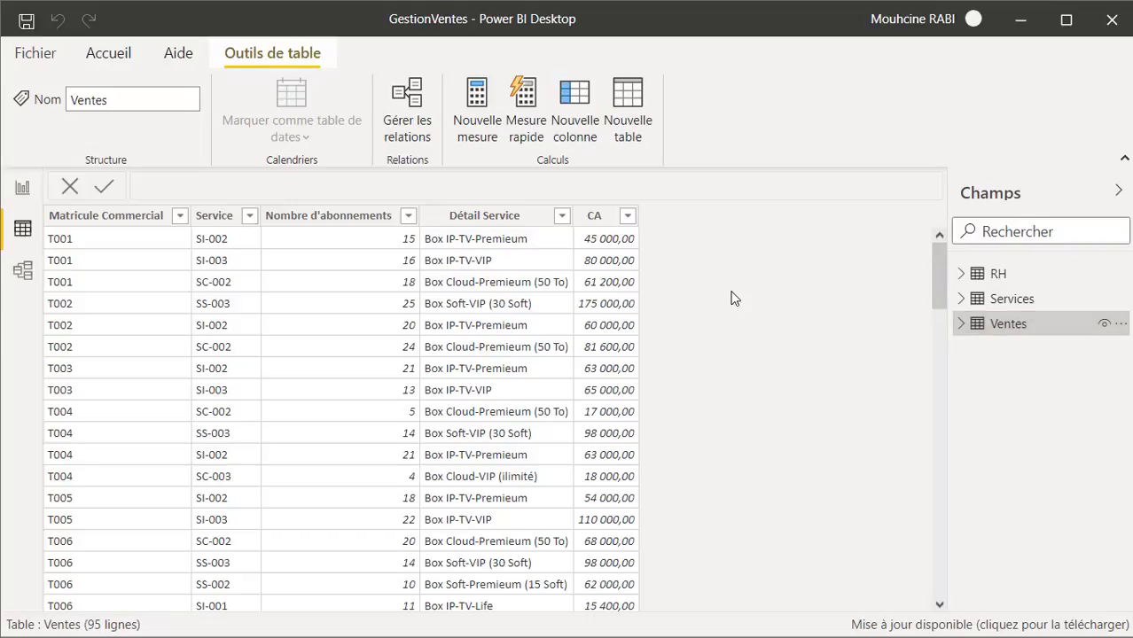
# - Return to the model view and lengthen the RH table's card to fit more of its fields
pyautogui.click(23, 270)
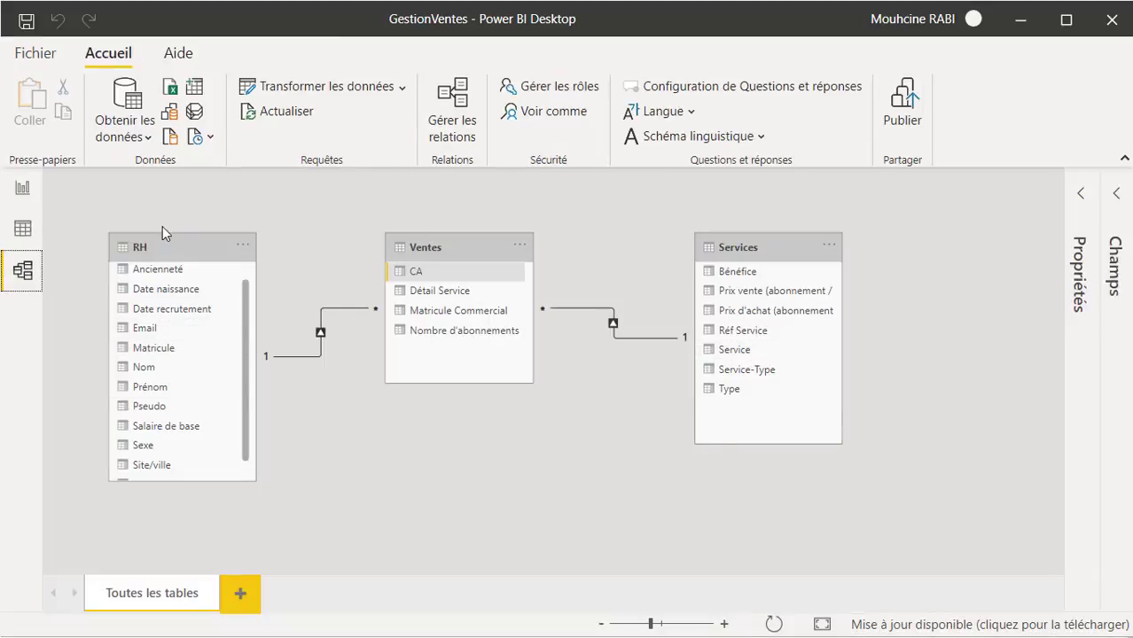
pyautogui.moveTo(219, 482); pyautogui.dragTo(218, 510)
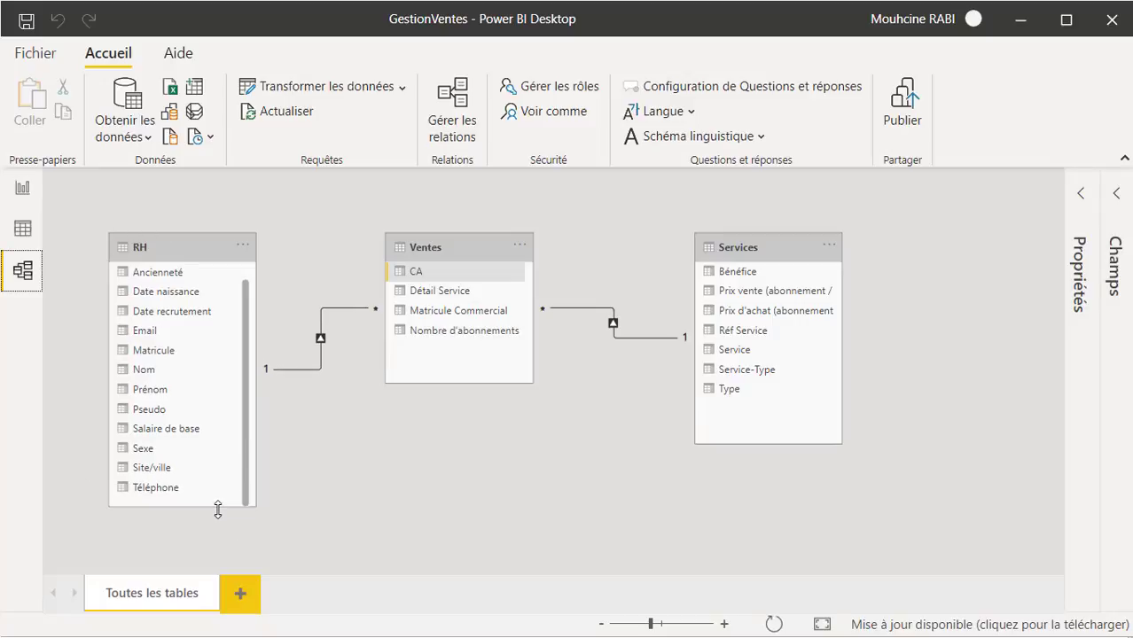